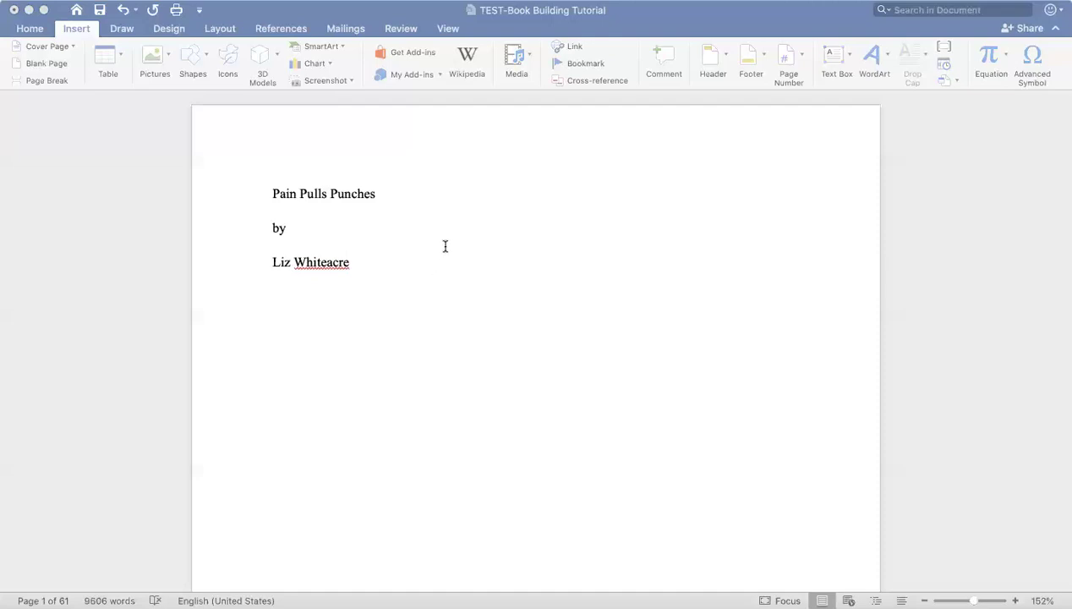
Try Georgia as the font, then switch to Book Antiqua
{"action": "left_click", "coordinate": [155, 52]}
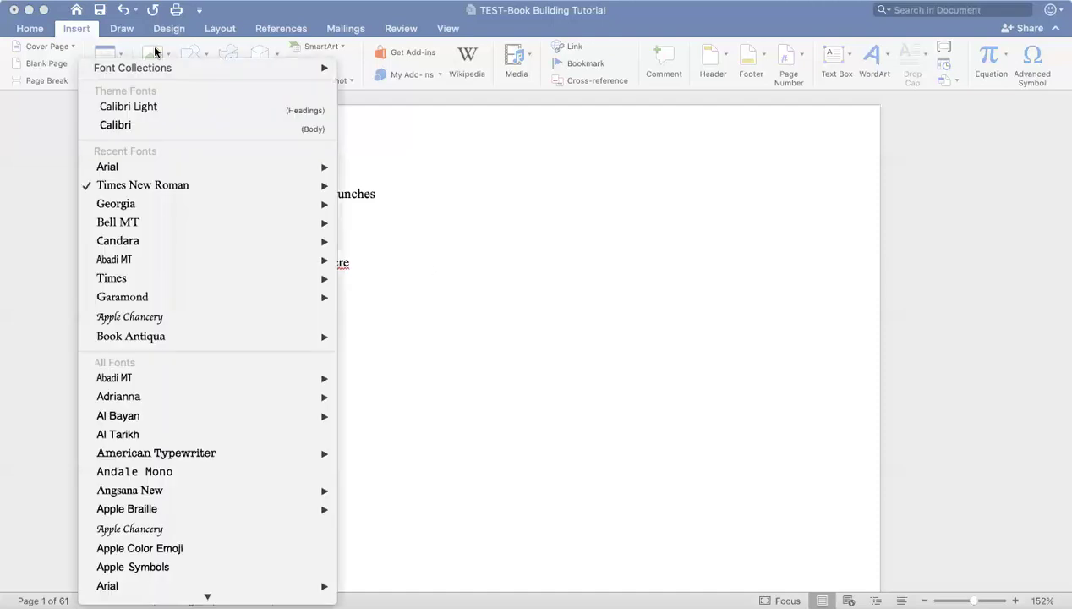
{"action": "left_click", "coordinate": [167, 203]}
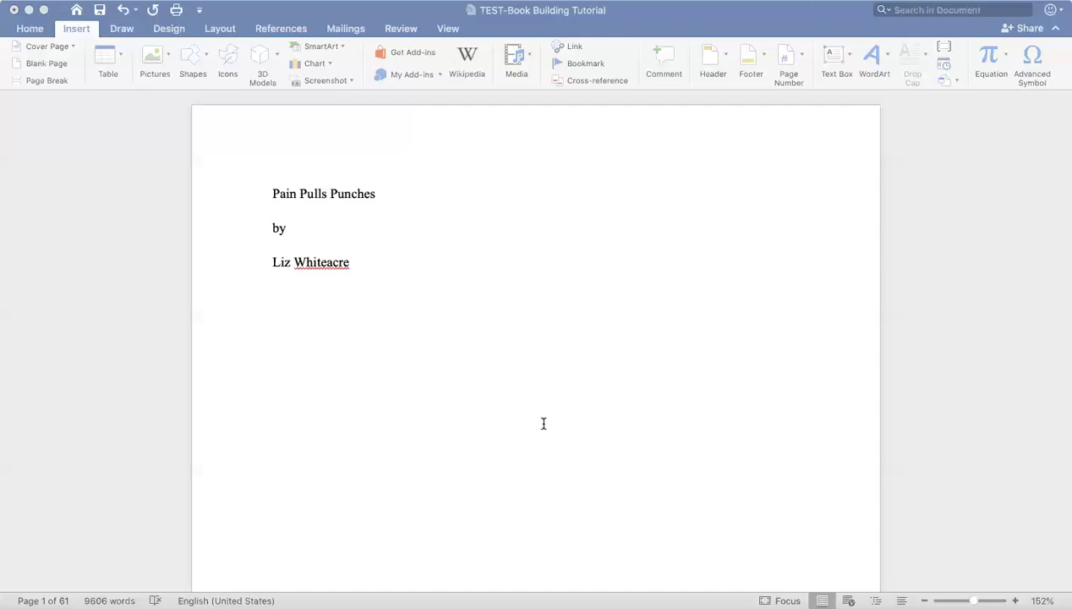
{"action": "left_click", "coordinate": [153, 51]}
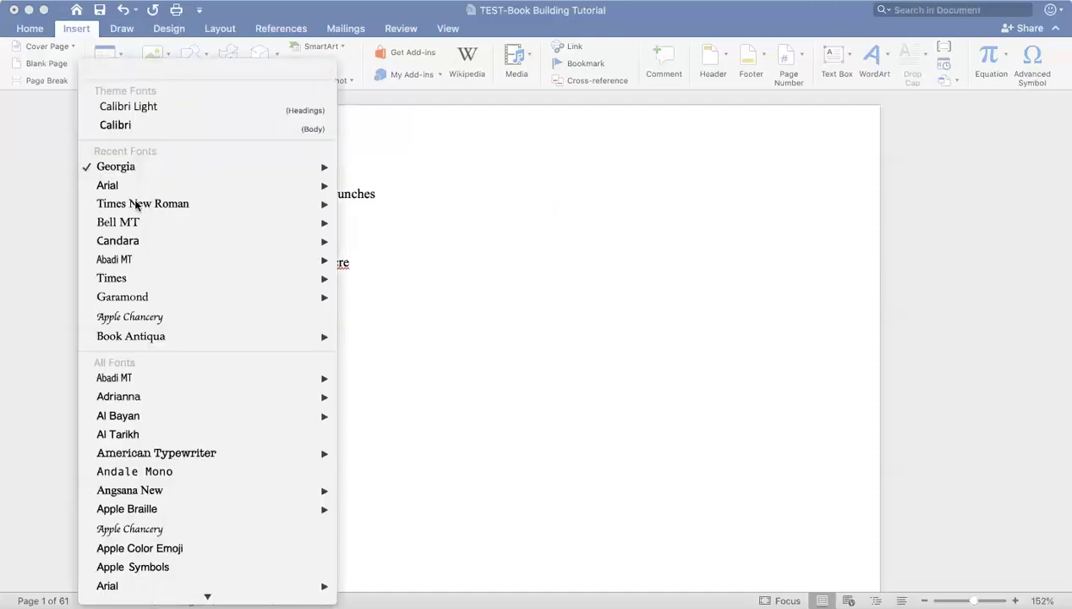
{"action": "scroll", "coordinate": [178, 357], "scroll_direction": "down", "scroll_amount": 15}
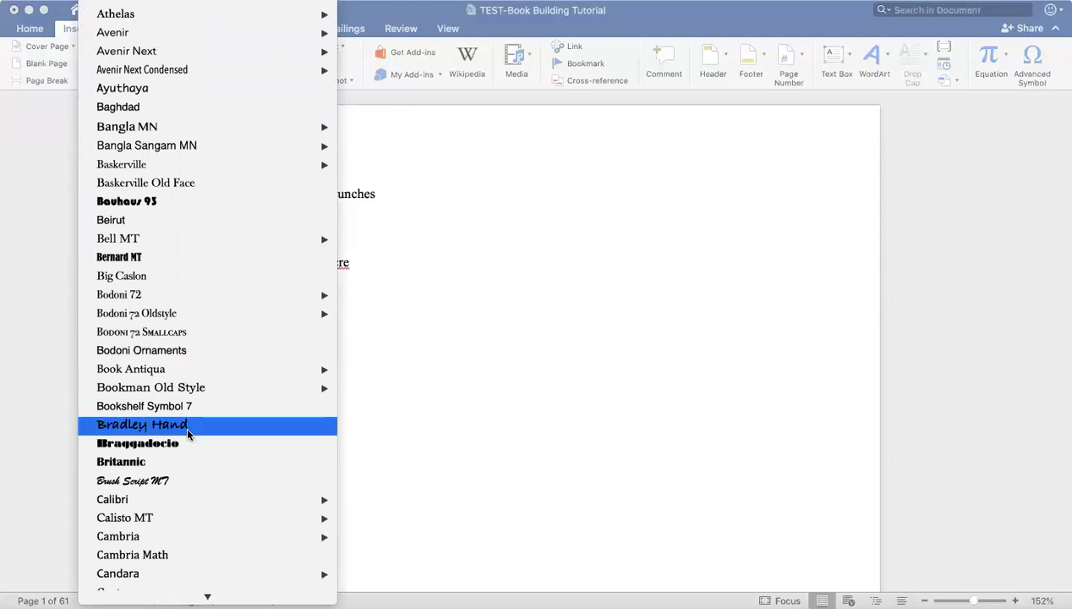
{"action": "left_click", "coordinate": [188, 371]}
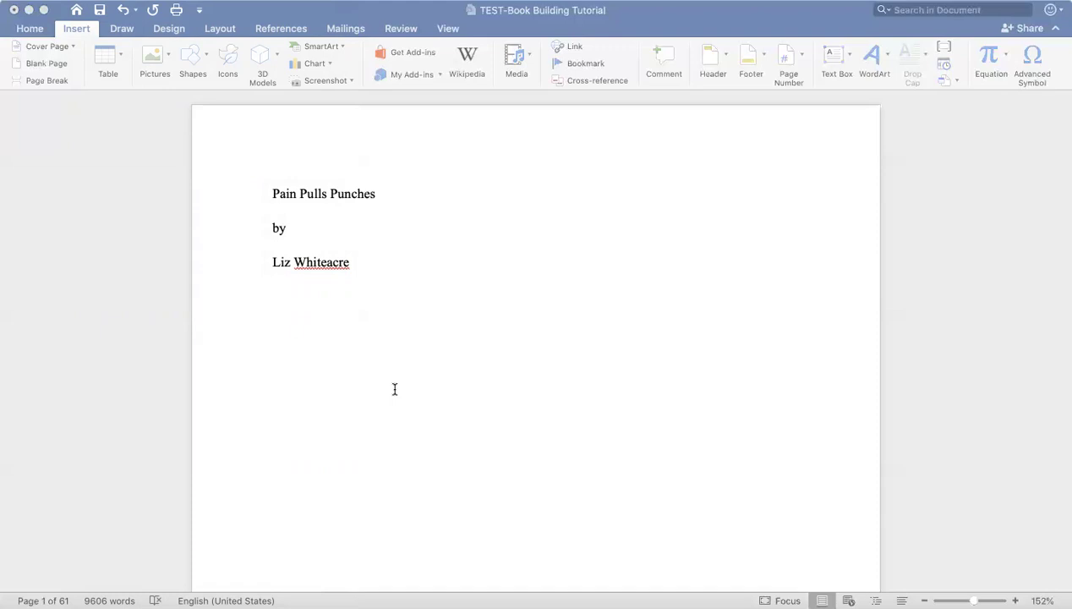
Try font sizes 14, 16, 24 and then a larger size
{"action": "left_click", "coordinate": [195, 49]}
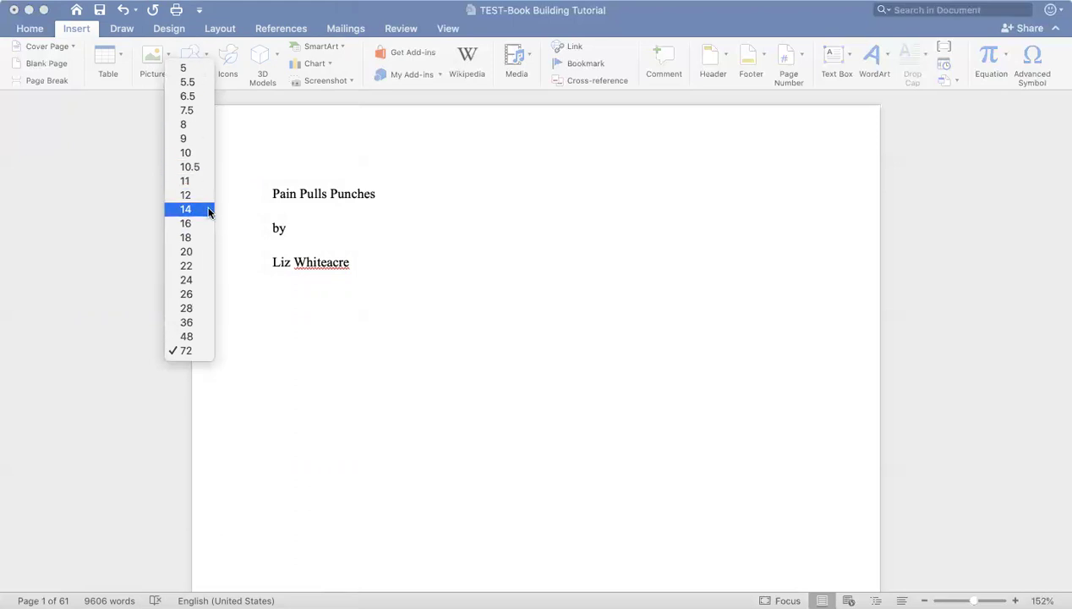
{"action": "left_click", "coordinate": [208, 210]}
{"action": "left_click", "coordinate": [193, 48]}
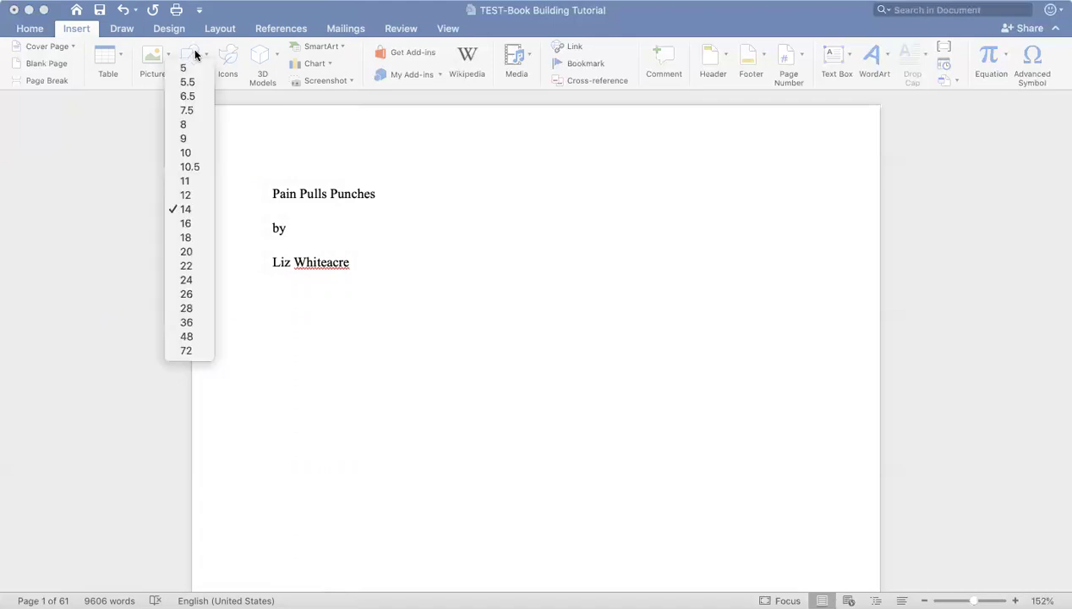
{"action": "left_click", "coordinate": [192, 224]}
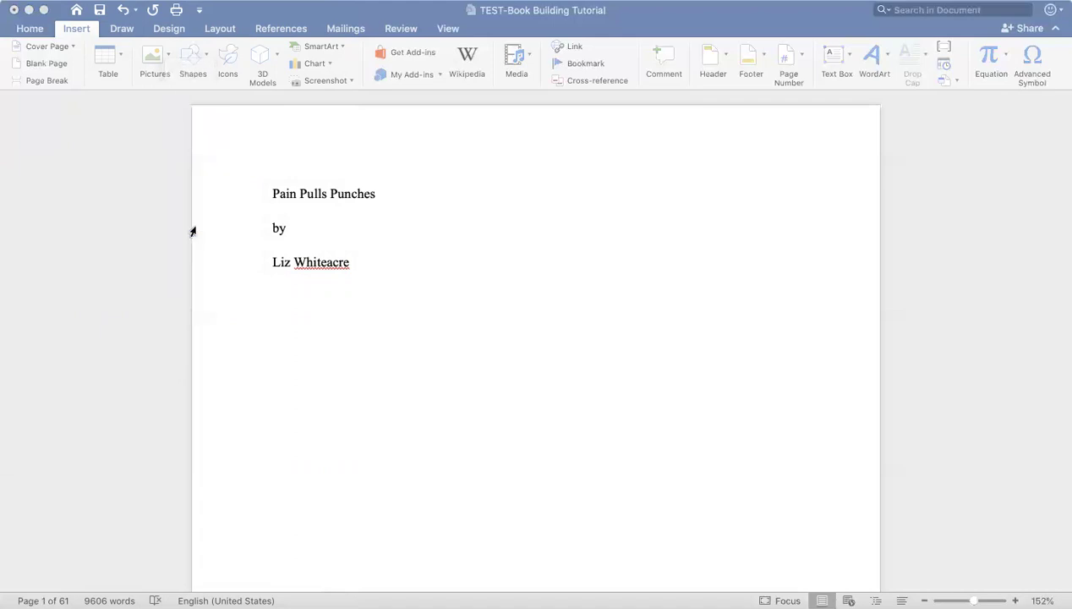
{"action": "left_click", "coordinate": [197, 45]}
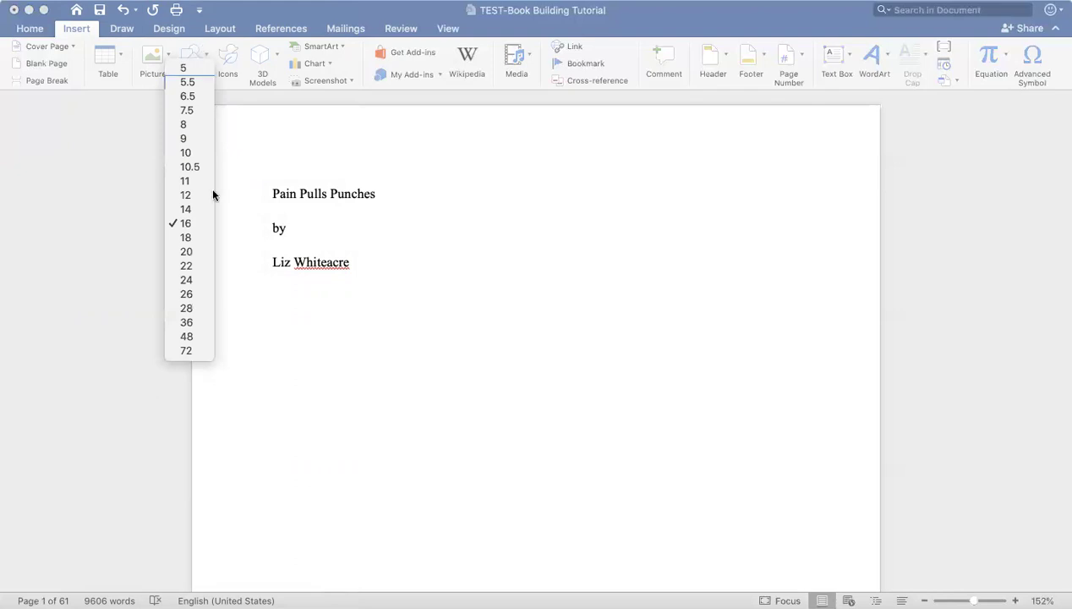
{"action": "left_click", "coordinate": [186, 281]}
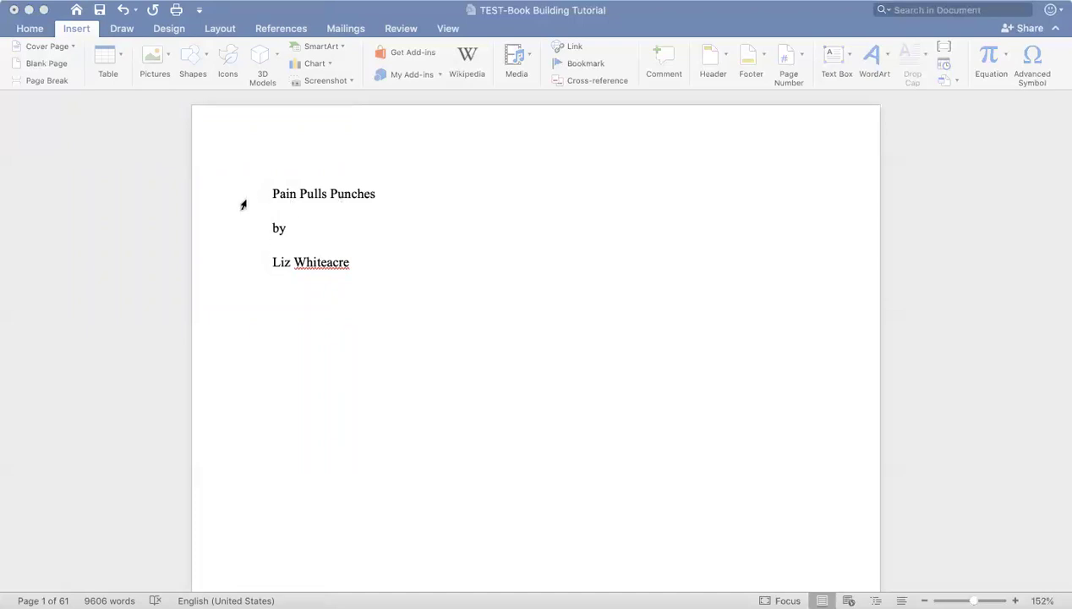
{"action": "left_click", "coordinate": [205, 64]}
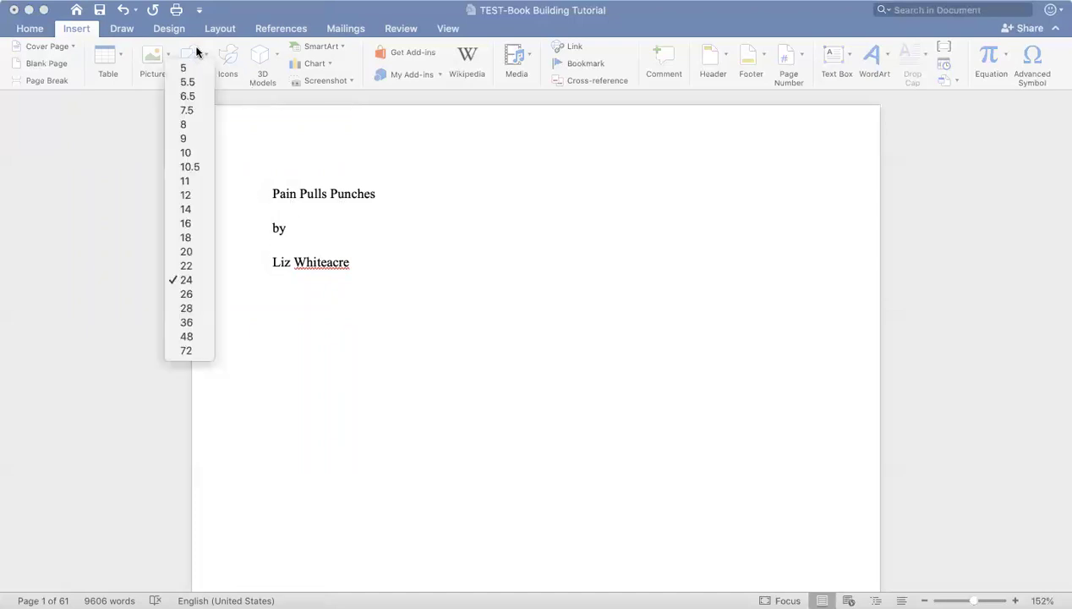
{"action": "left_click", "coordinate": [188, 335]}
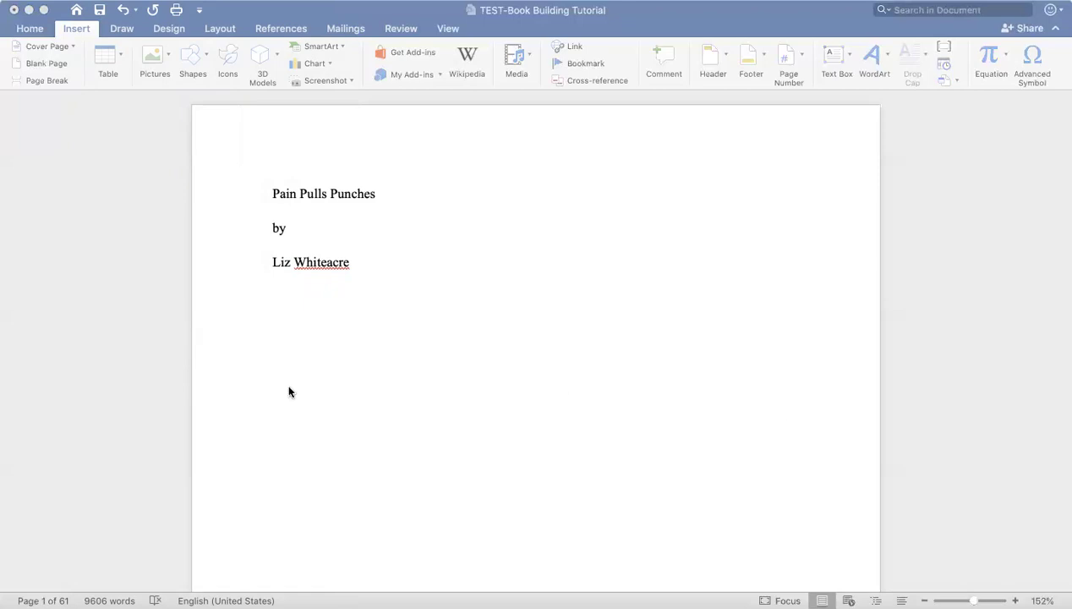
Cycle the font size through 12, 9 and 16, ending back at 12
{"action": "left_click", "coordinate": [195, 55]}
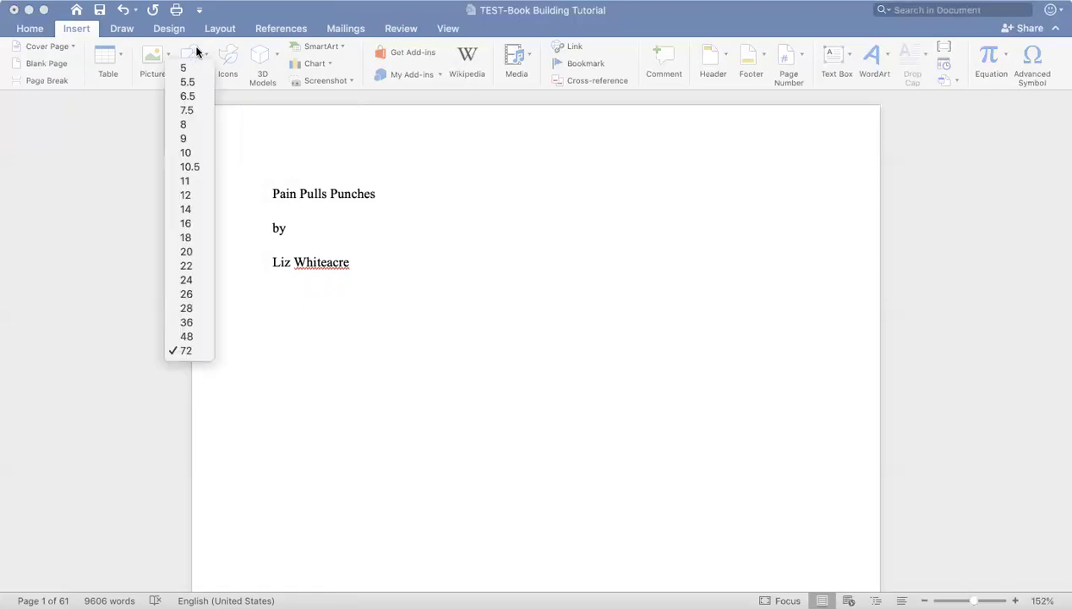
{"action": "left_click", "coordinate": [194, 195]}
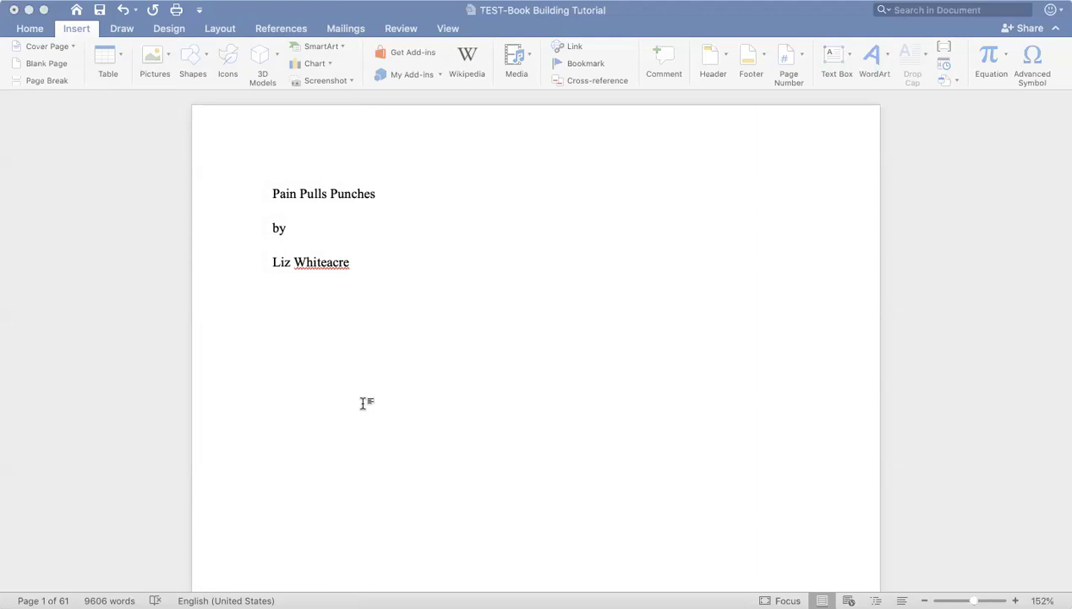
{"action": "left_click", "coordinate": [195, 54]}
{"action": "left_click", "coordinate": [203, 142]}
{"action": "left_click", "coordinate": [196, 51]}
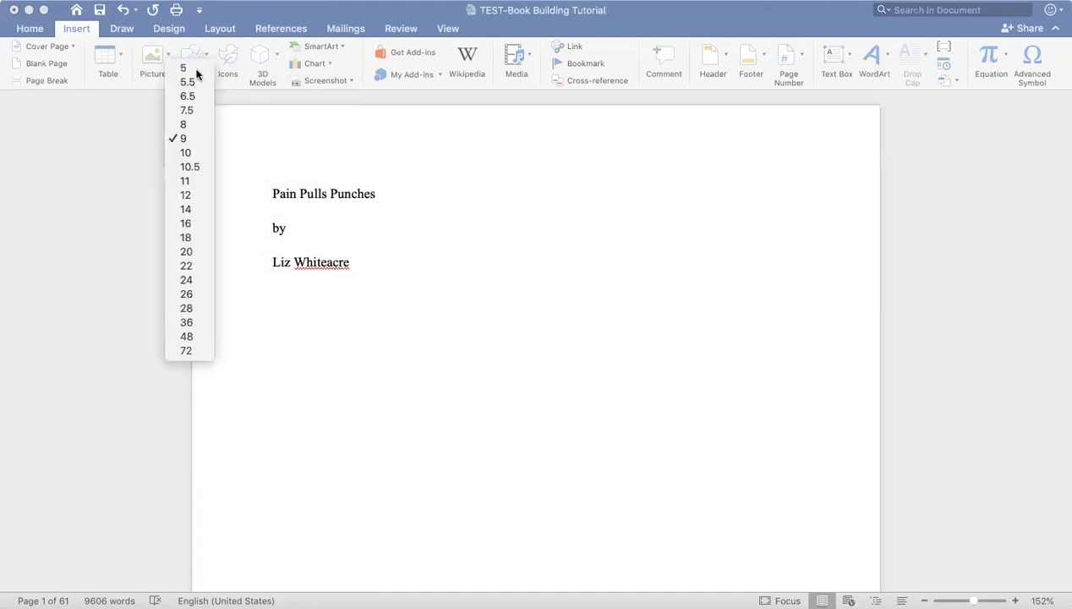
{"action": "left_click", "coordinate": [195, 222]}
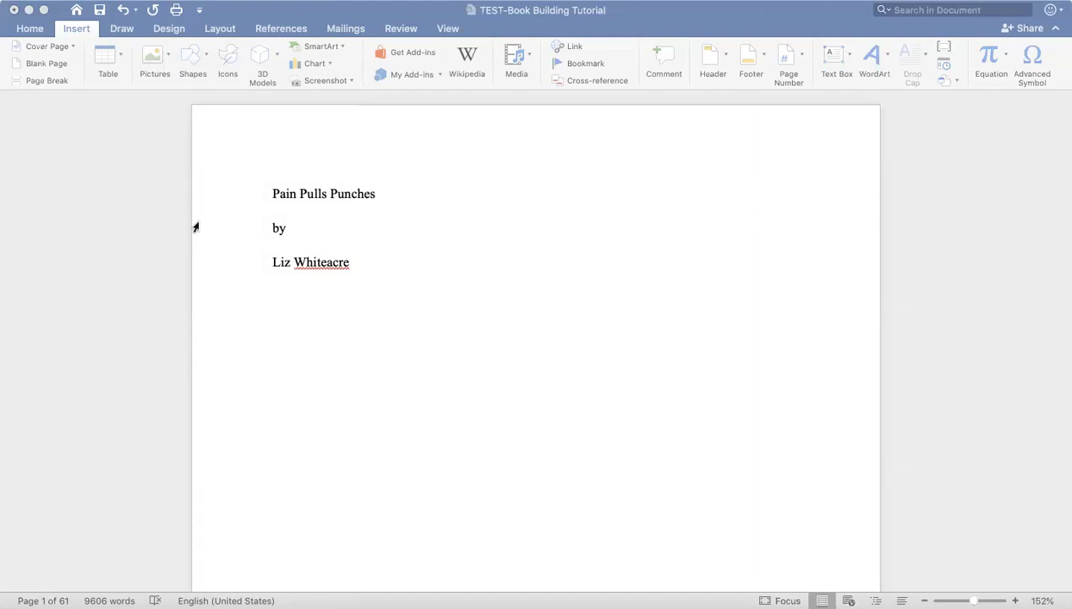
{"action": "left_click", "coordinate": [193, 49]}
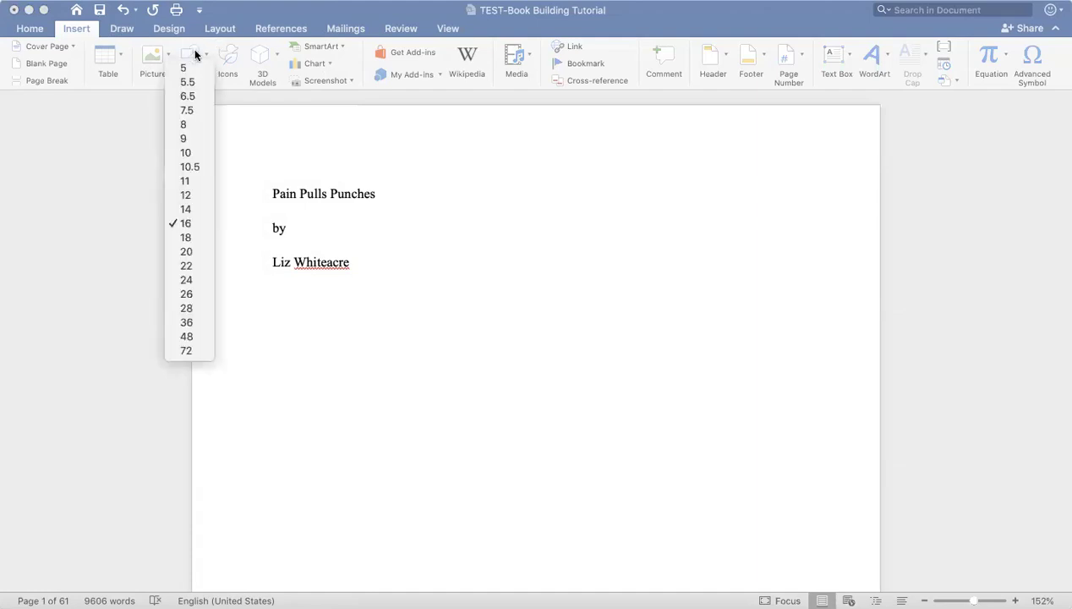
{"action": "left_click", "coordinate": [179, 197]}
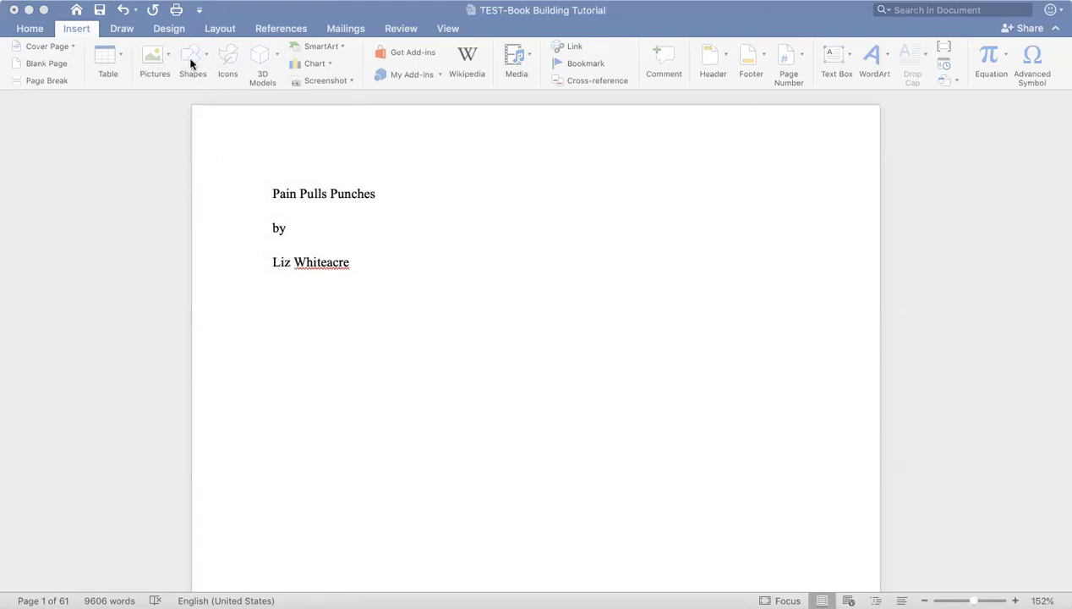
Try the Al Bayan font, then the Baghdad font
{"action": "left_click", "coordinate": [153, 56]}
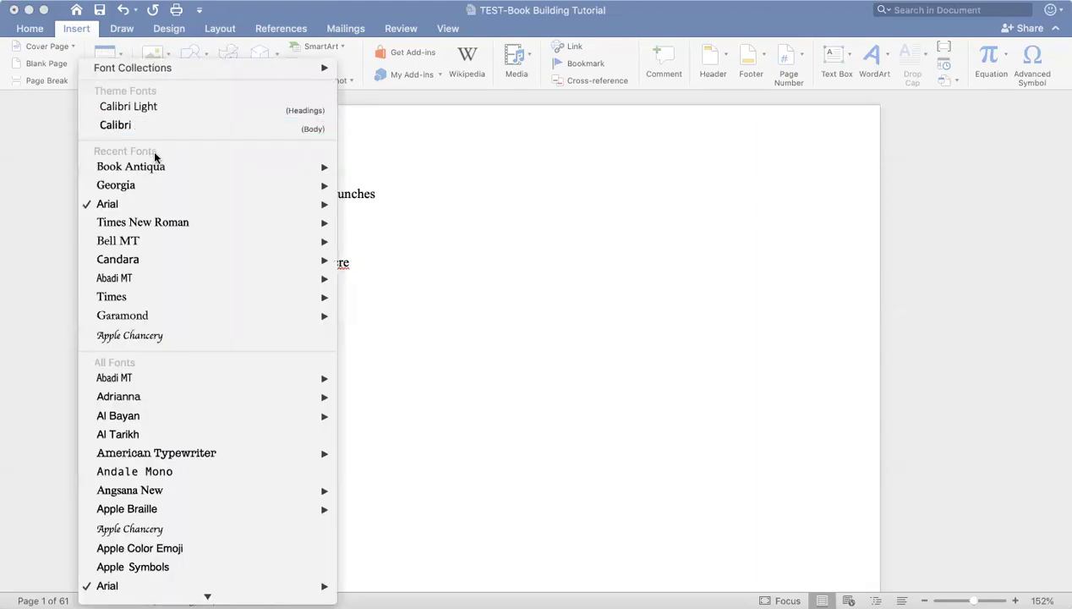
{"action": "scroll", "coordinate": [201, 292], "scroll_direction": "down", "scroll_amount": 5}
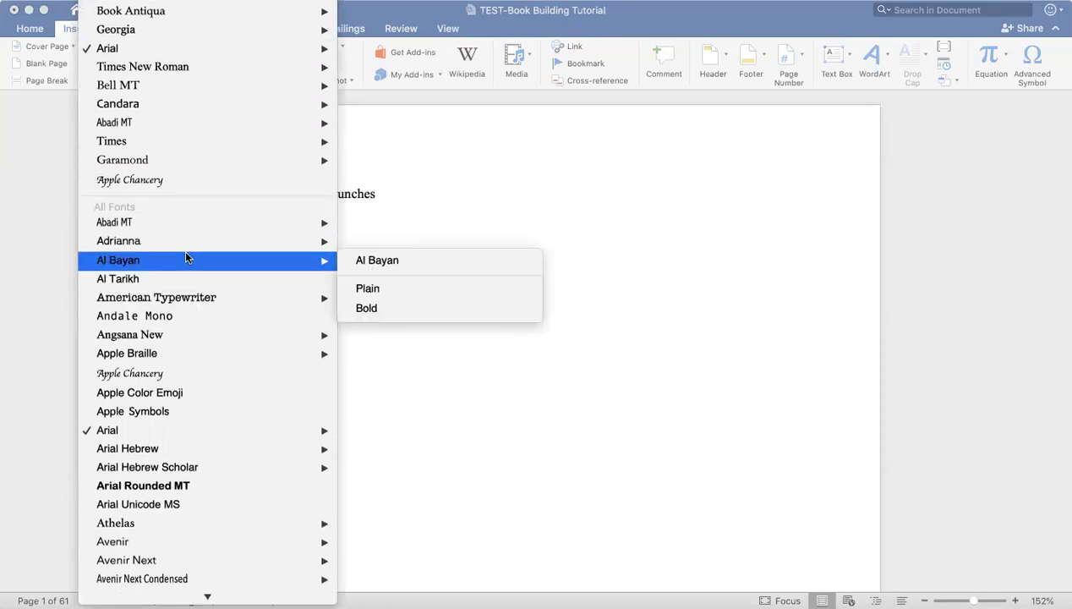
{"action": "left_click", "coordinate": [449, 383]}
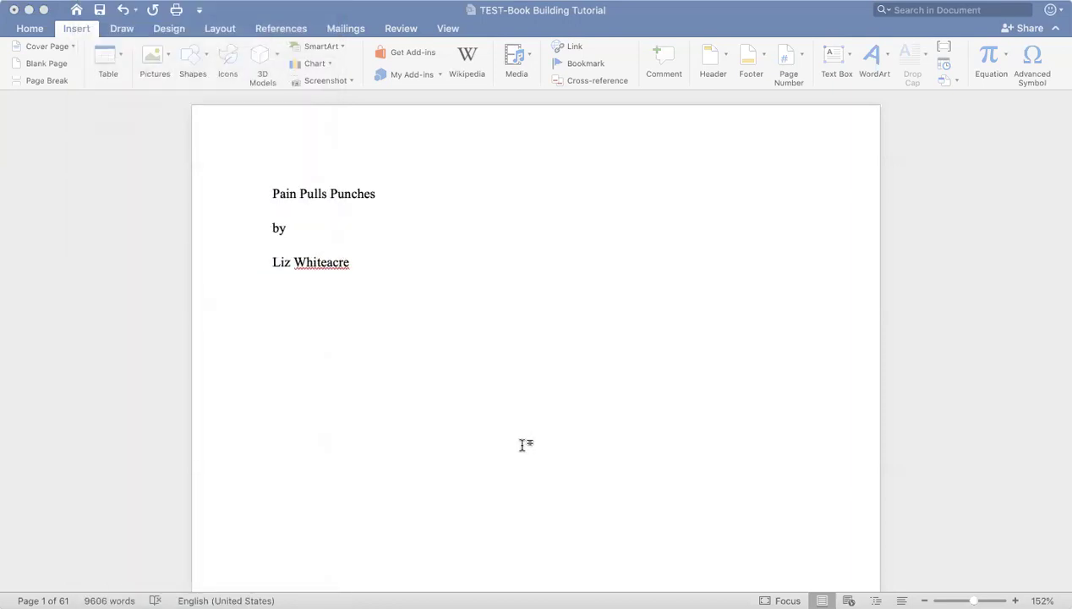
{"action": "left_click", "coordinate": [153, 49]}
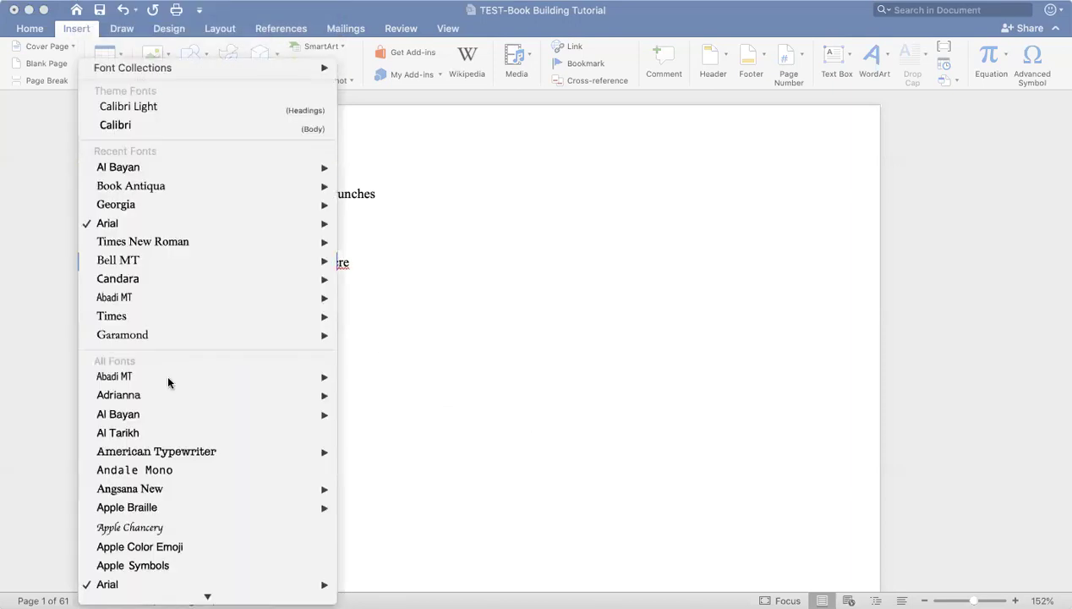
{"action": "left_click", "coordinate": [155, 410]}
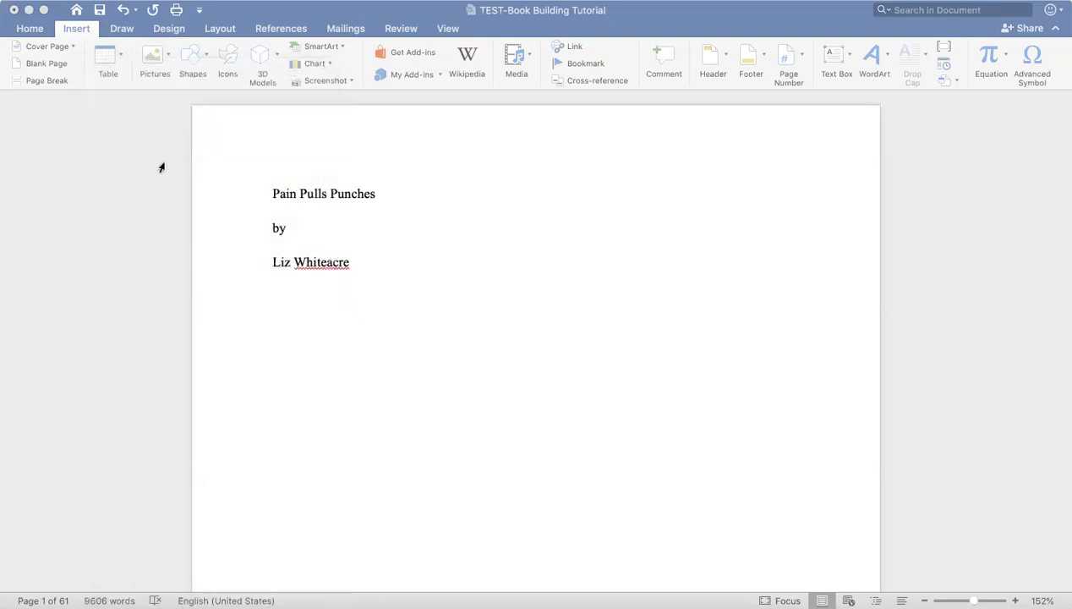
{"action": "left_click", "coordinate": [149, 52]}
{"action": "scroll", "coordinate": [160, 341], "scroll_direction": "down", "scroll_amount": 3}
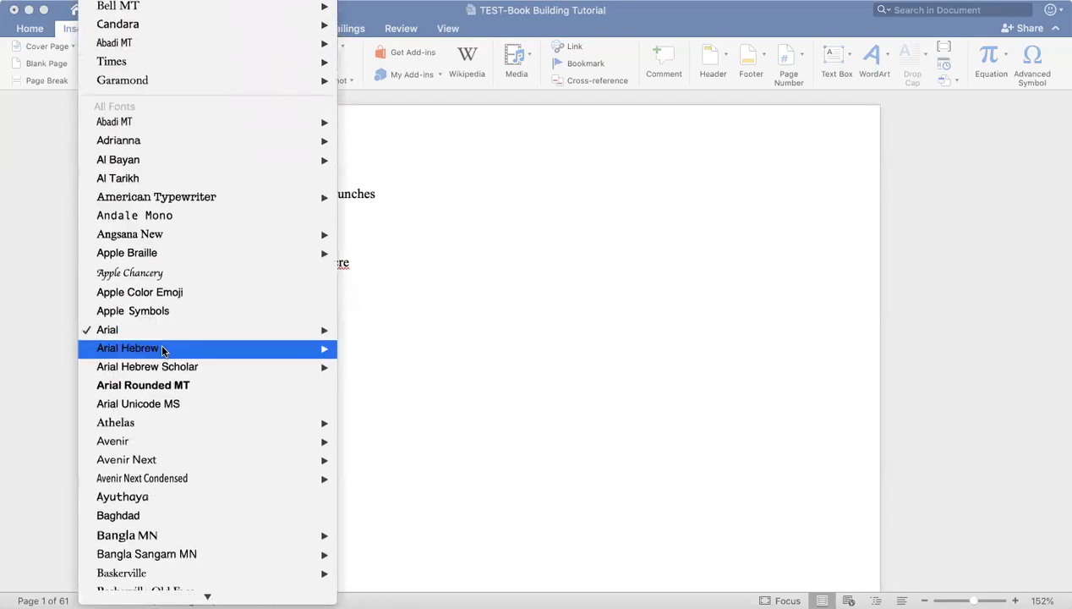
{"action": "scroll", "coordinate": [172, 457], "scroll_direction": "down", "scroll_amount": 3}
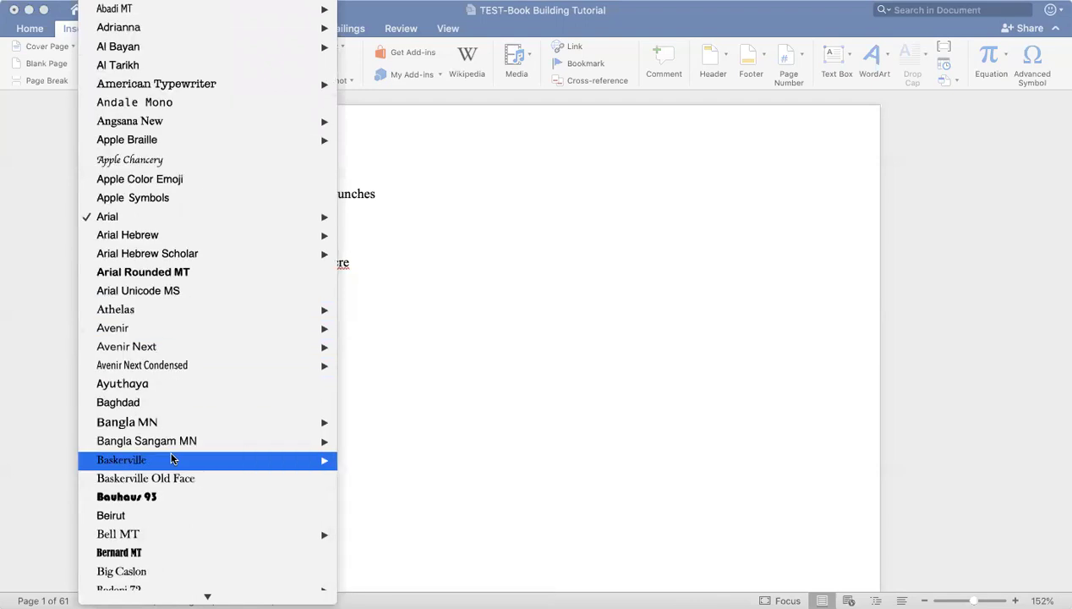
{"action": "scroll", "coordinate": [171, 459], "scroll_direction": "down", "scroll_amount": 2}
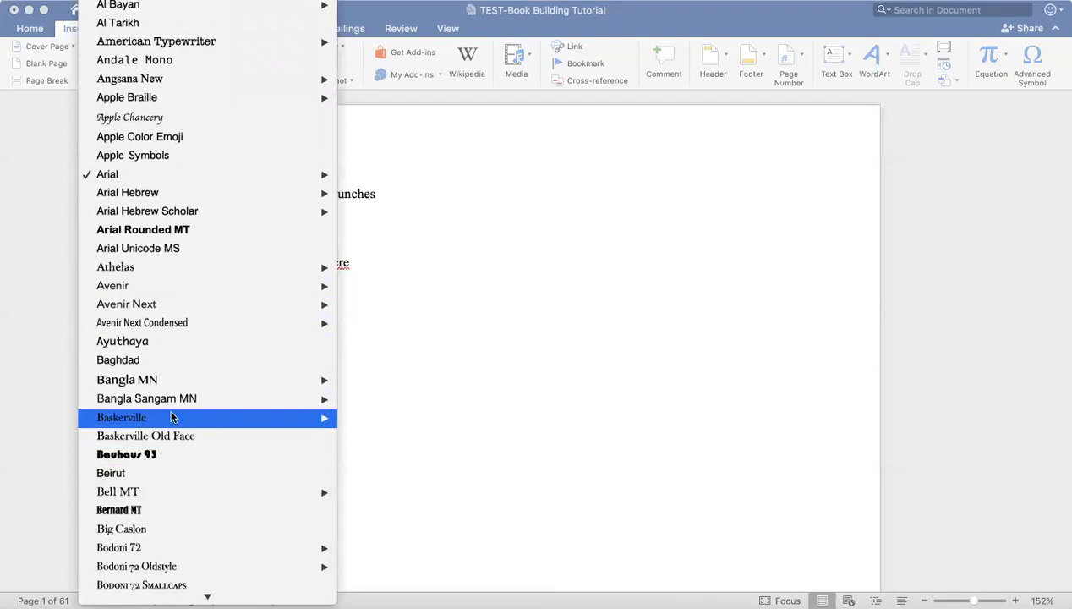
{"action": "left_click", "coordinate": [166, 362]}
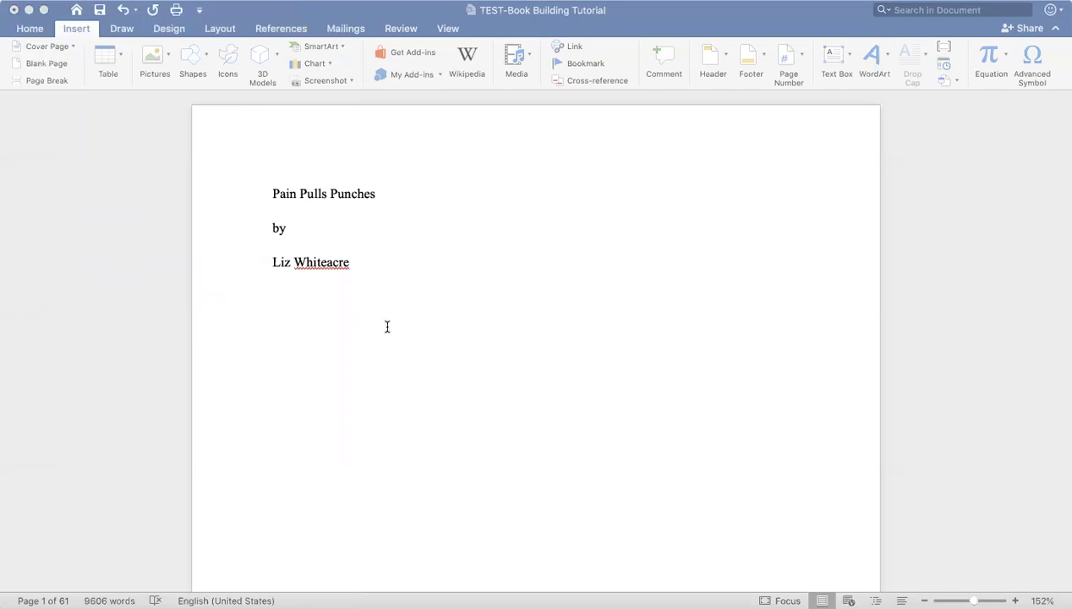
Switch to the Calibri body font at 12 pt
{"action": "left_click", "coordinate": [159, 49]}
{"action": "left_click", "coordinate": [154, 127]}
{"action": "left_click", "coordinate": [155, 49]}
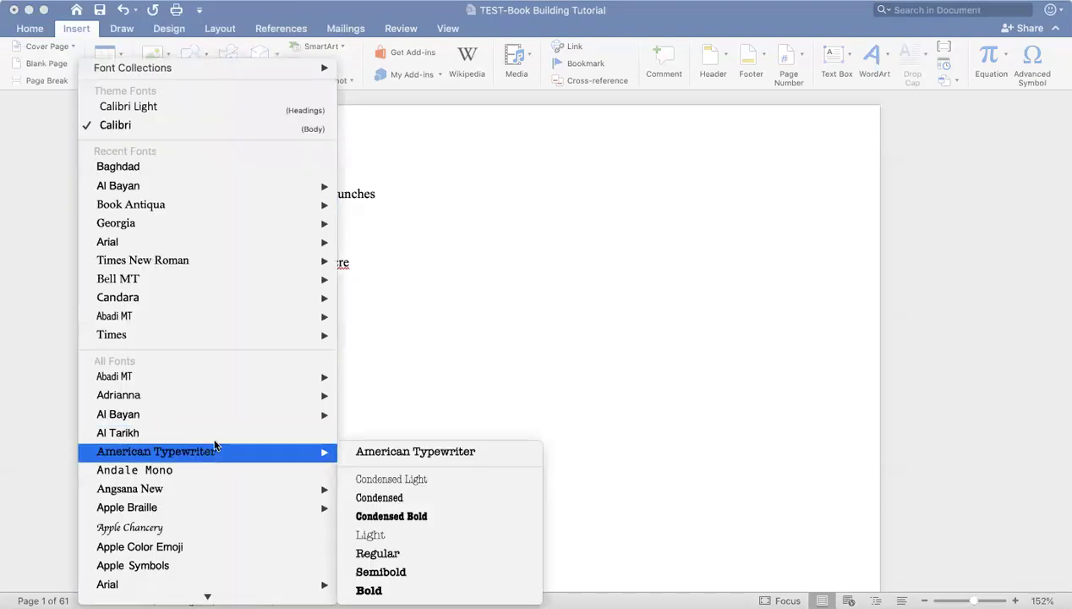
{"action": "left_click", "coordinate": [186, 306]}
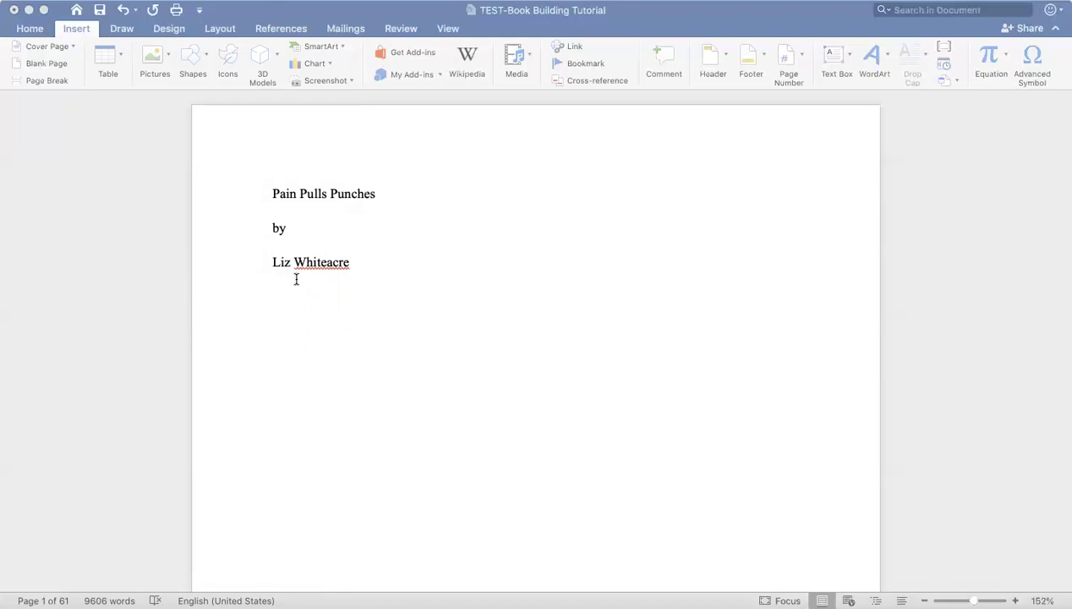
{"action": "left_click", "coordinate": [196, 49]}
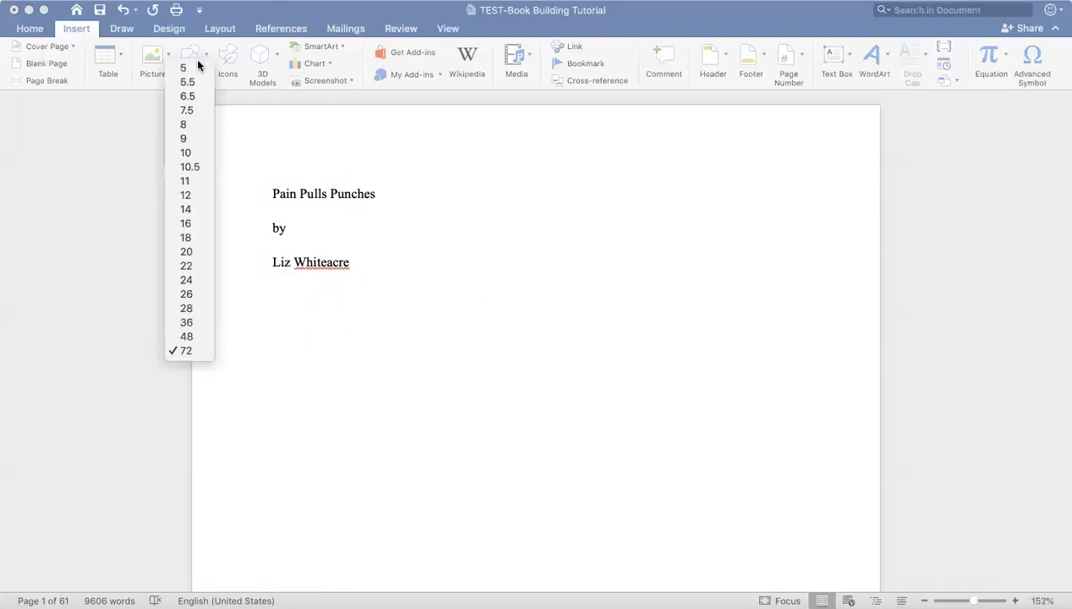
{"action": "left_click", "coordinate": [205, 195]}
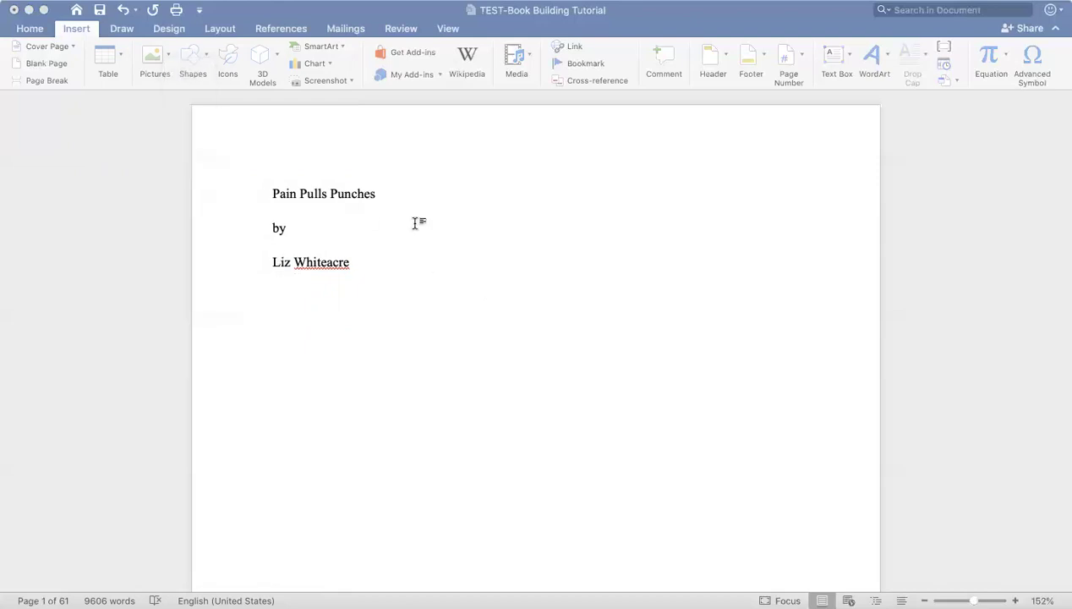
Pick another font size and apply Apple Chancery as the font
{"action": "left_click", "coordinate": [191, 50]}
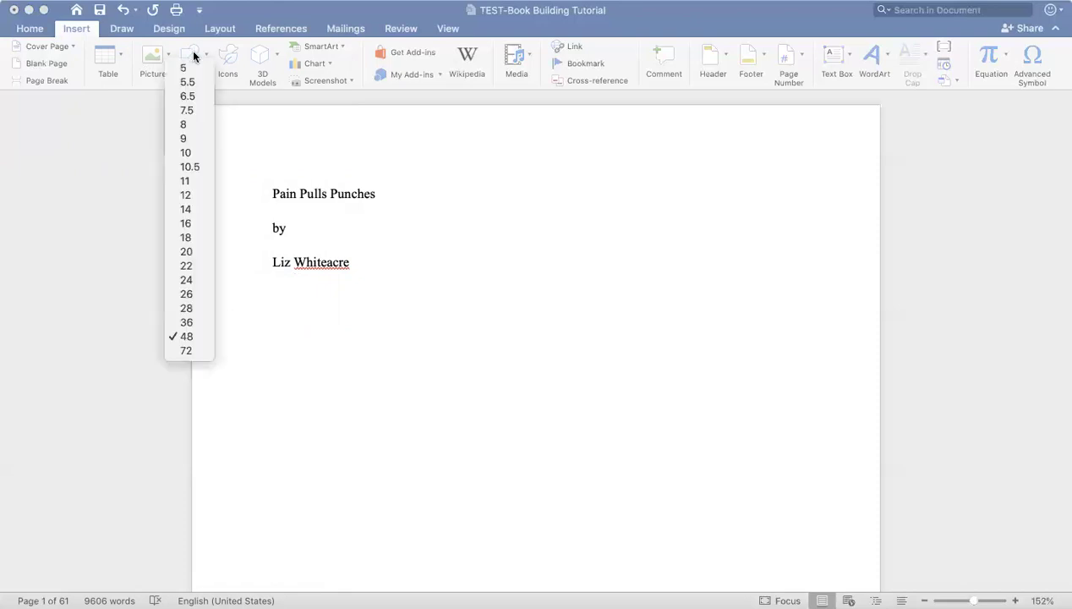
{"action": "left_click", "coordinate": [188, 283]}
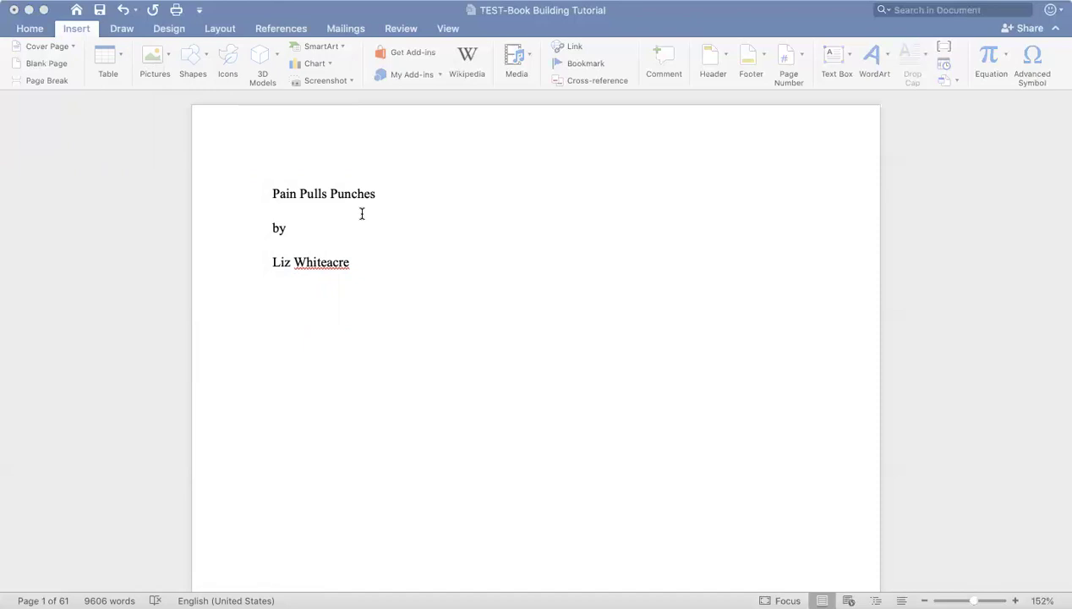
{"action": "left_click", "coordinate": [158, 52]}
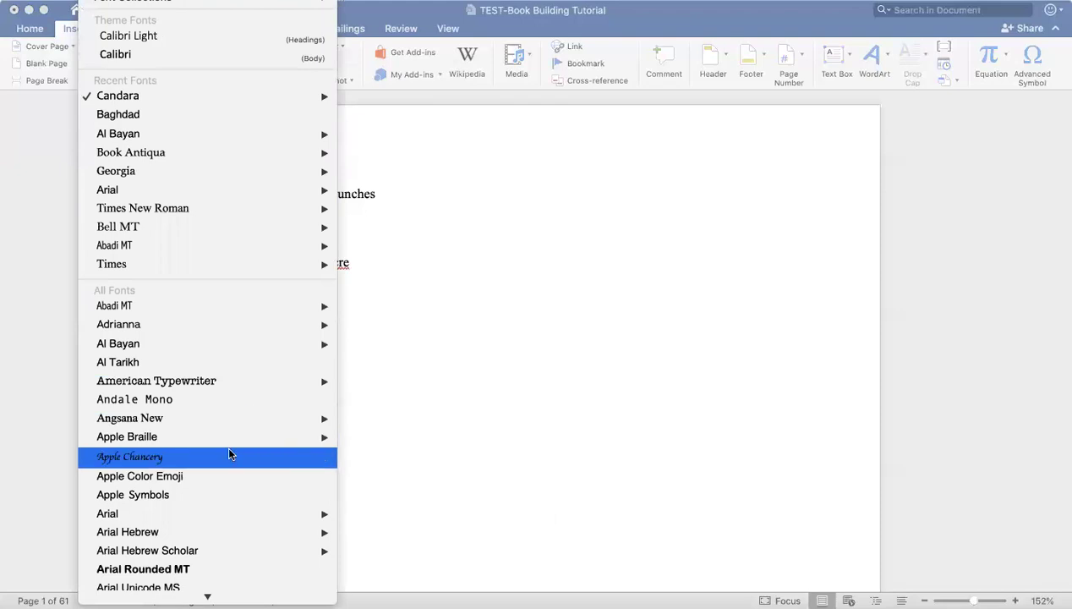
{"action": "left_click", "coordinate": [225, 443]}
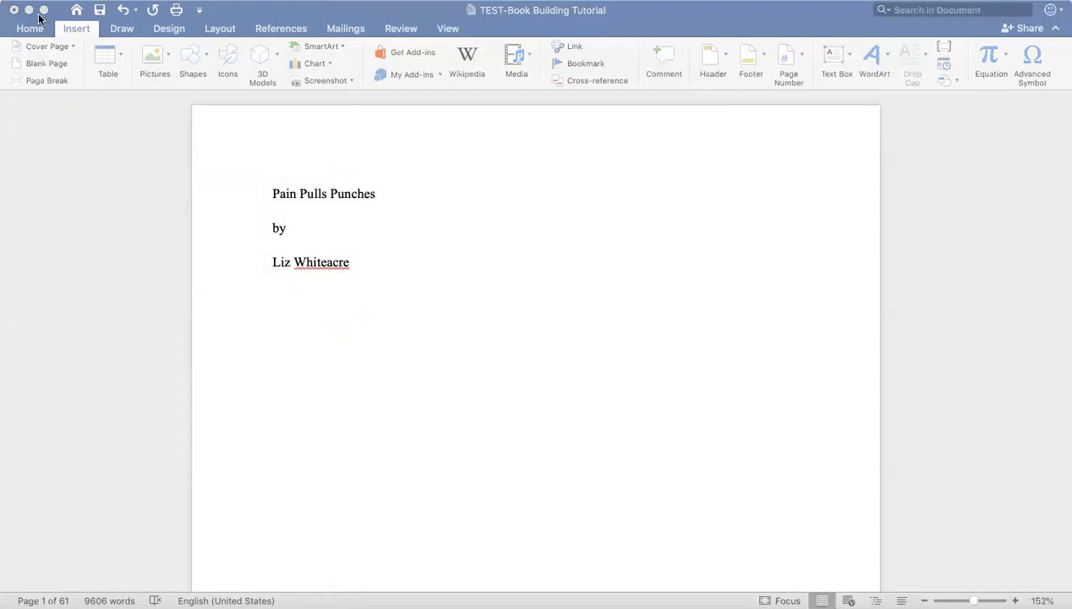
Scroll past the table of contents to the 'Morning Routine' poem on page 7
{"action": "left_click", "coordinate": [392, 407]}
{"action": "scroll", "coordinate": [389, 408], "scroll_direction": "down", "scroll_amount": 10}
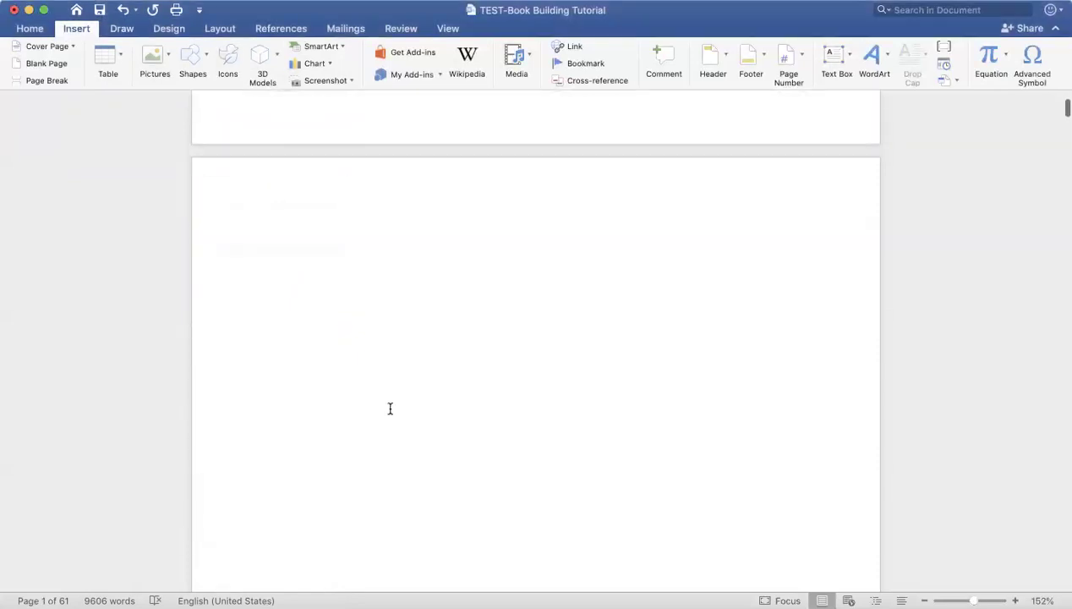
{"action": "scroll", "coordinate": [390, 408], "scroll_direction": "down", "scroll_amount": 15}
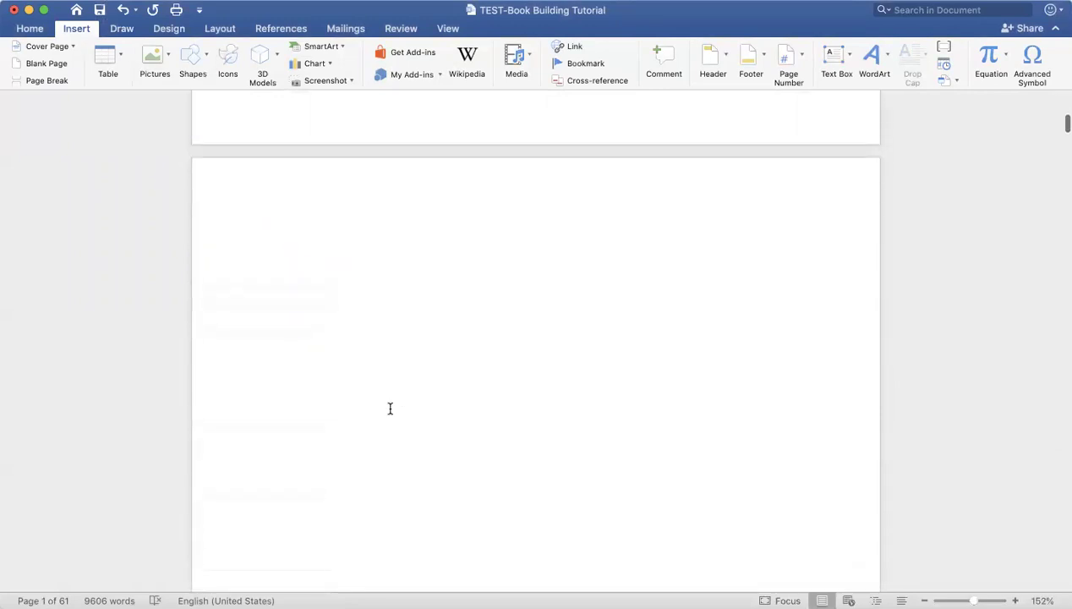
{"action": "scroll", "coordinate": [390, 408], "scroll_direction": "down", "scroll_amount": 15}
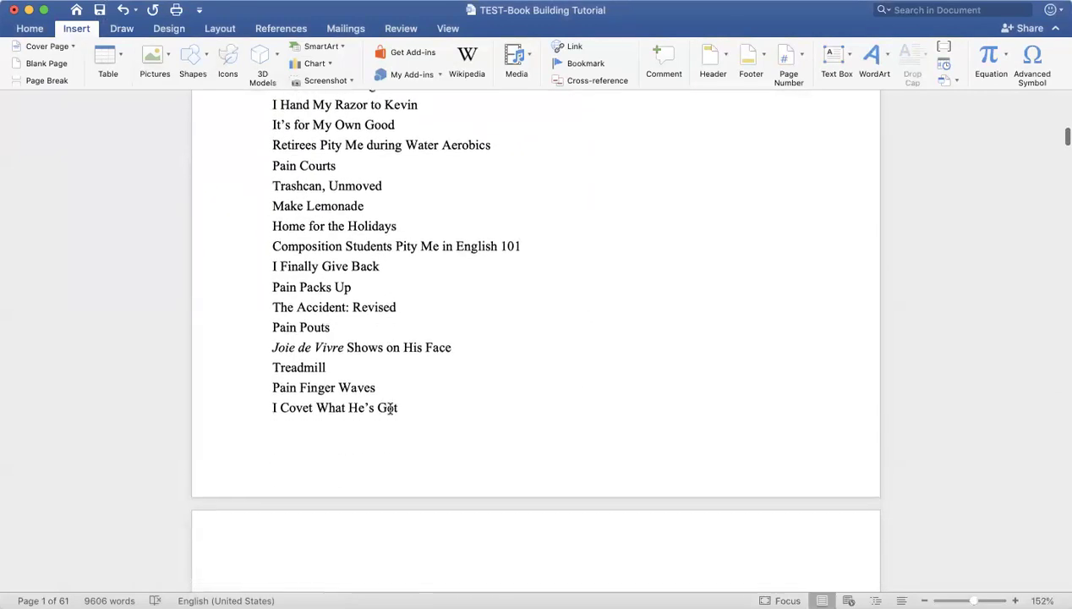
{"action": "scroll", "coordinate": [391, 408], "scroll_direction": "down", "scroll_amount": 15}
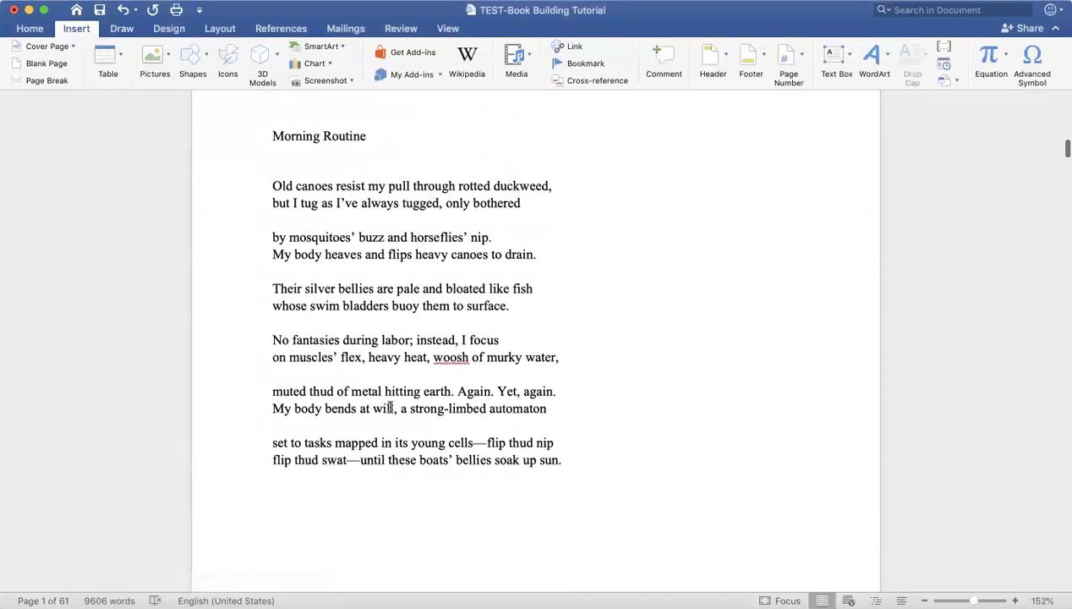
{"action": "scroll", "coordinate": [390, 408], "scroll_direction": "up", "scroll_amount": 1}
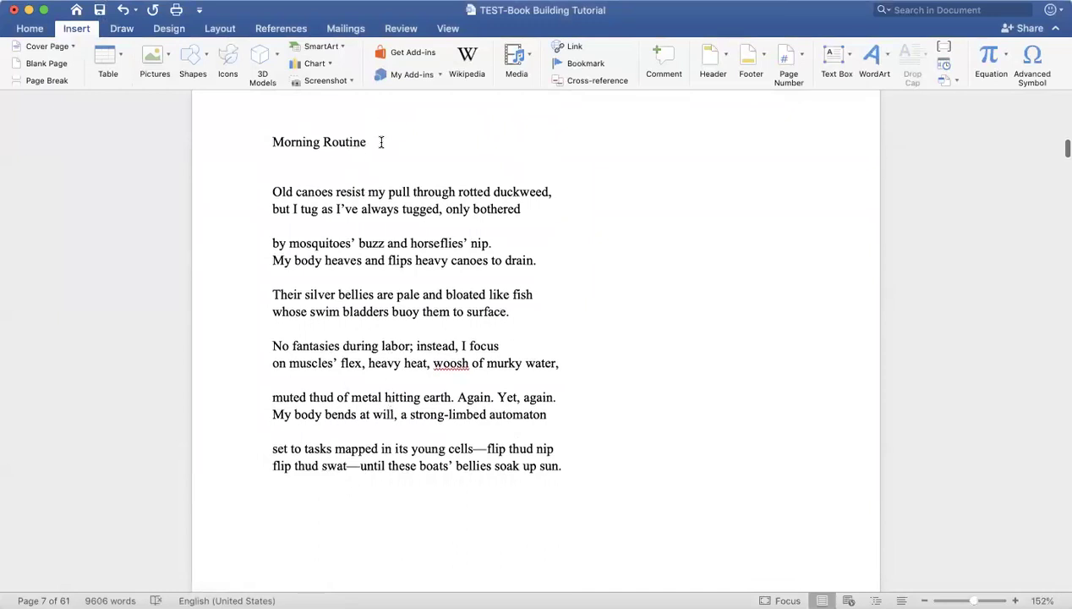
Set the 'Morning Routine' title line in Garamond
{"action": "left_click", "coordinate": [187, 142]}
{"action": "left_click", "coordinate": [35, 33]}
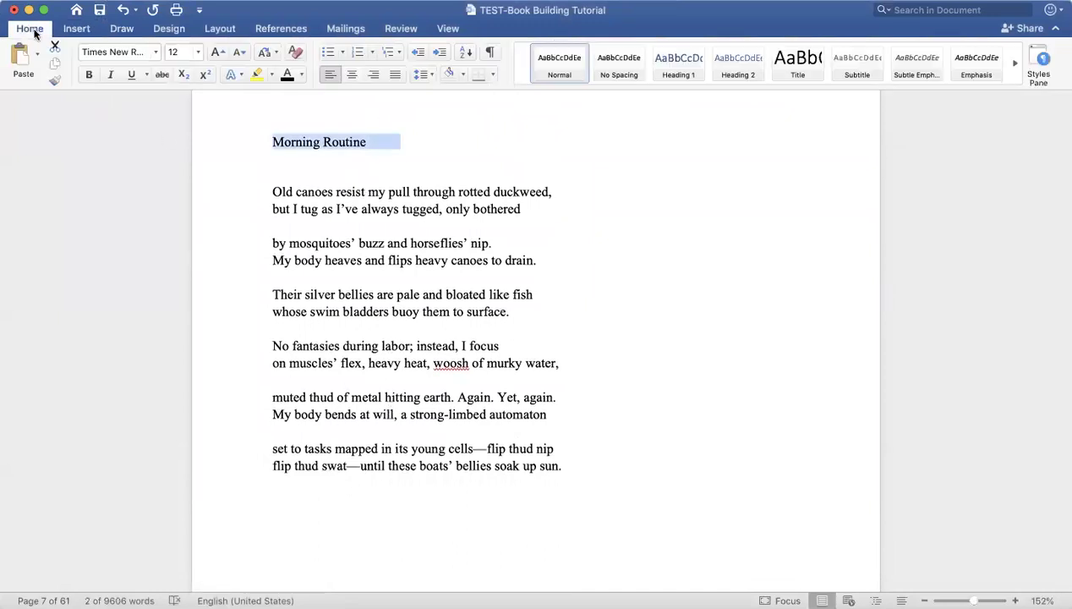
{"action": "left_click", "coordinate": [150, 49]}
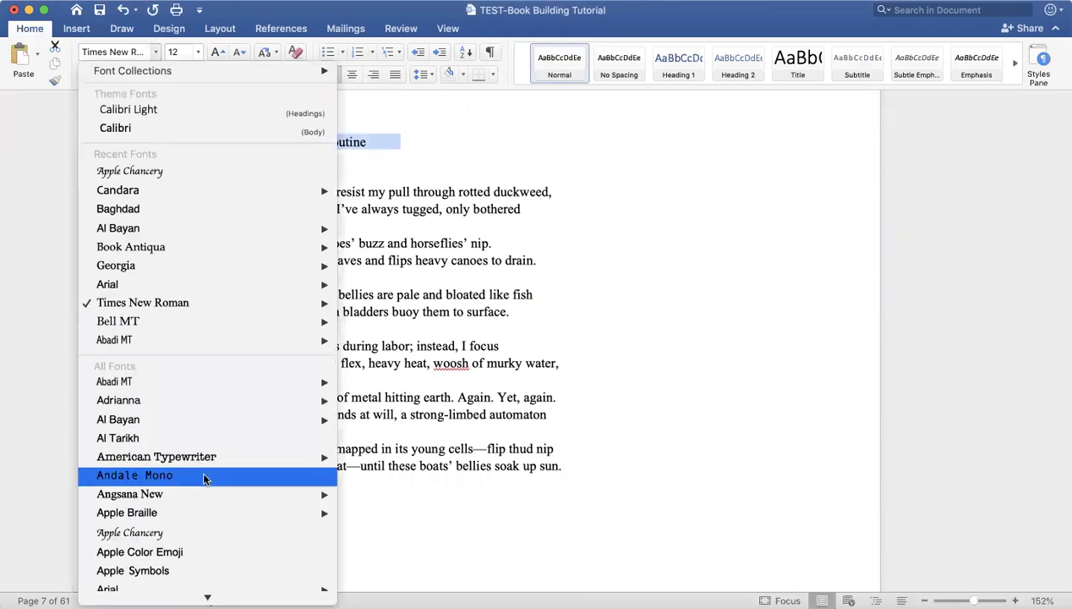
{"action": "scroll", "coordinate": [203, 480], "scroll_direction": "down", "scroll_amount": 15}
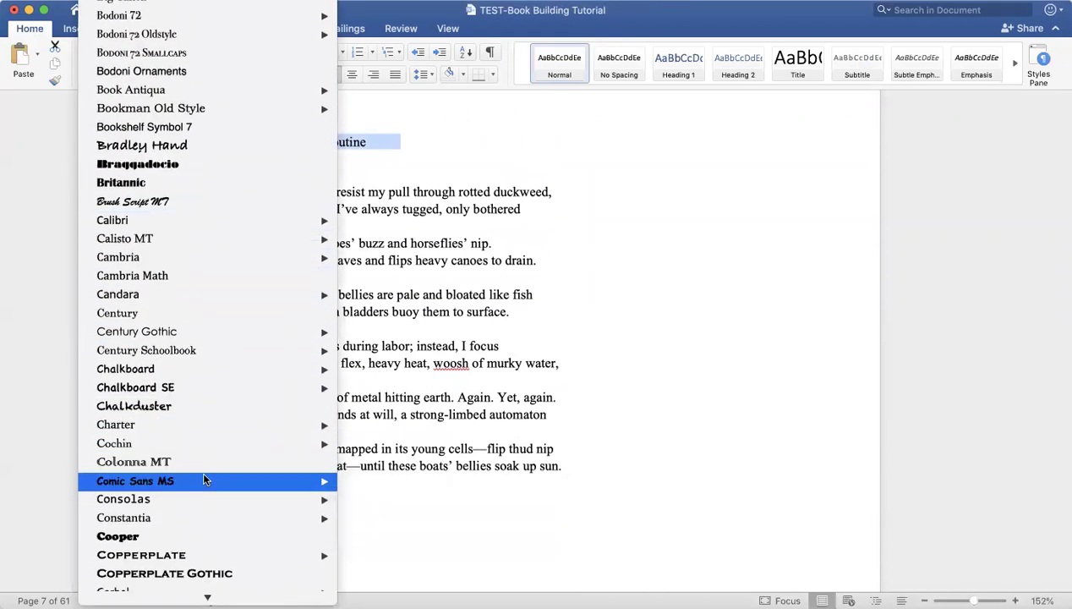
{"action": "scroll", "coordinate": [203, 479], "scroll_direction": "down", "scroll_amount": 4}
{"action": "scroll", "coordinate": [203, 479], "scroll_direction": "down", "scroll_amount": 5}
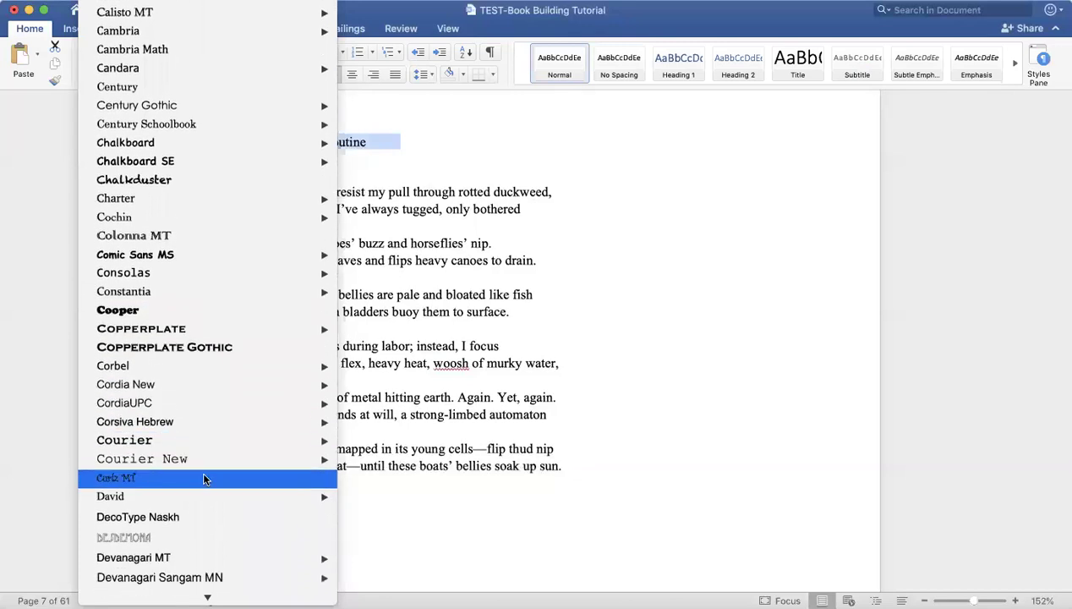
{"action": "scroll", "coordinate": [203, 480], "scroll_direction": "down", "scroll_amount": 10}
{"action": "scroll", "coordinate": [203, 480], "scroll_direction": "down", "scroll_amount": 4}
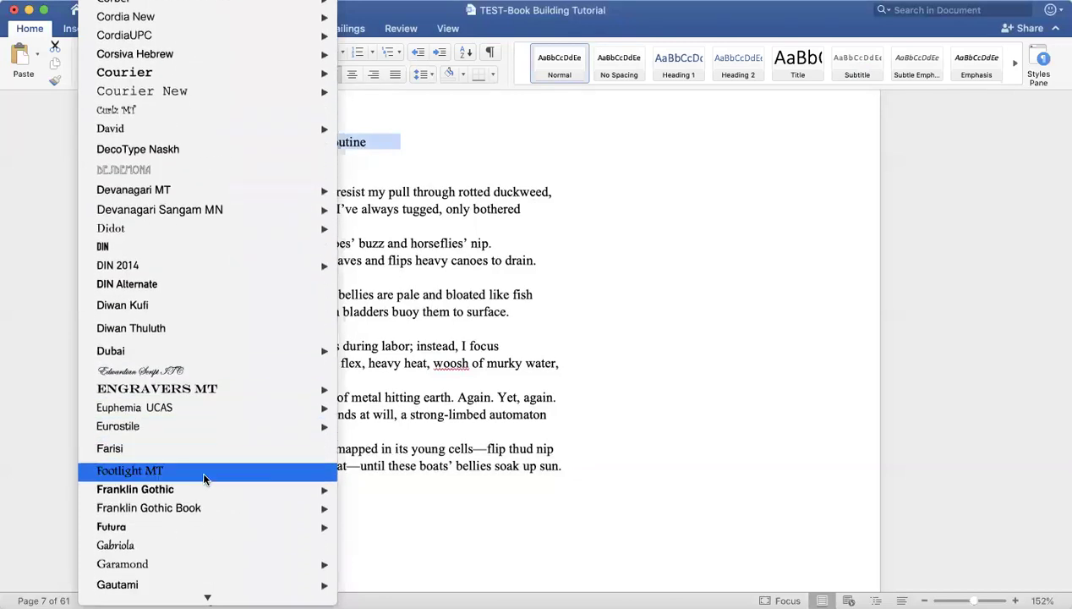
{"action": "scroll", "coordinate": [203, 479], "scroll_direction": "down", "scroll_amount": 10}
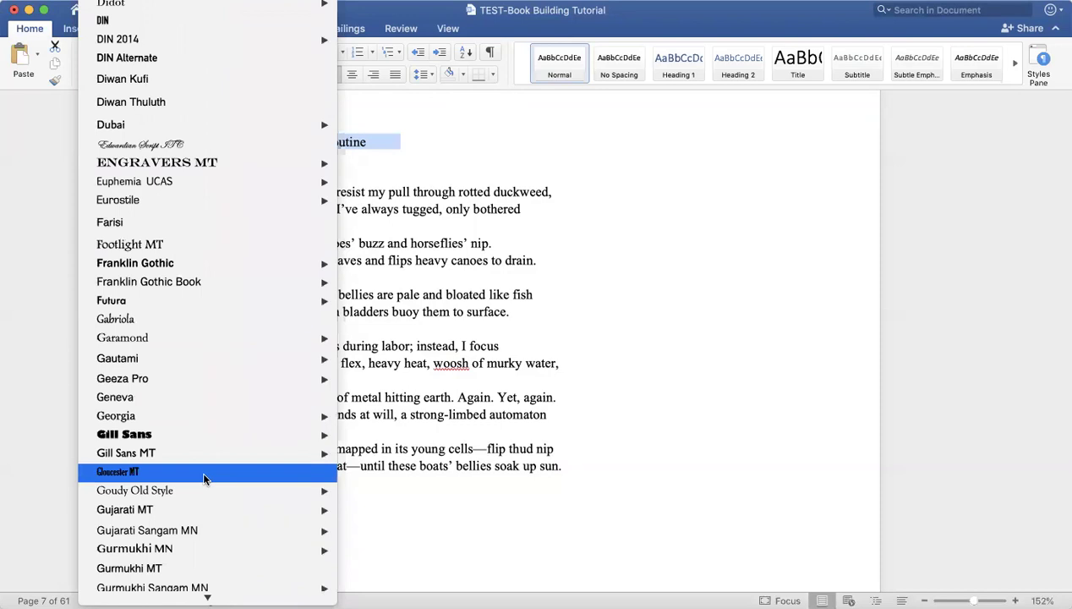
{"action": "left_click", "coordinate": [188, 337]}
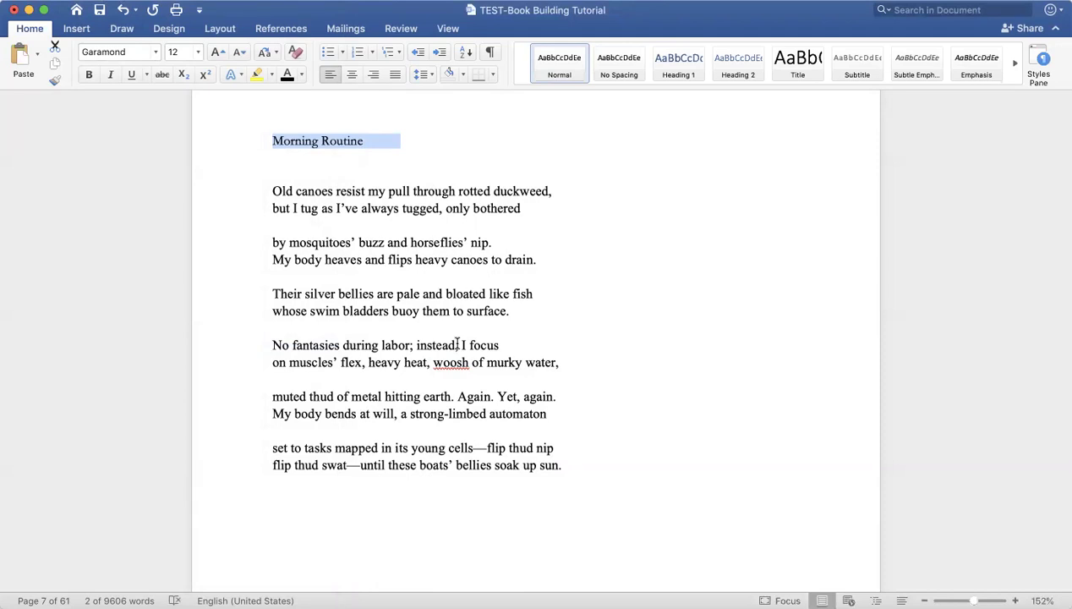
{"action": "scroll", "coordinate": [457, 343], "scroll_direction": "up", "scroll_amount": 3}
{"action": "left_click", "coordinate": [313, 270]}
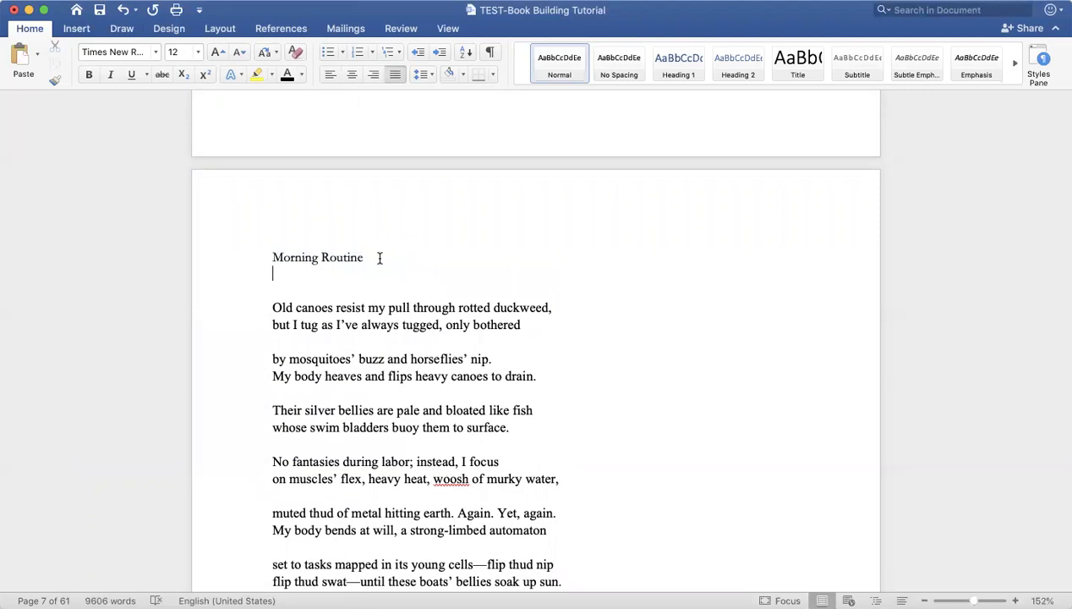
Reselect the title and make it 16 pt
{"action": "left_click_drag", "start_coordinate": [370, 257], "coordinate": [228, 259]}
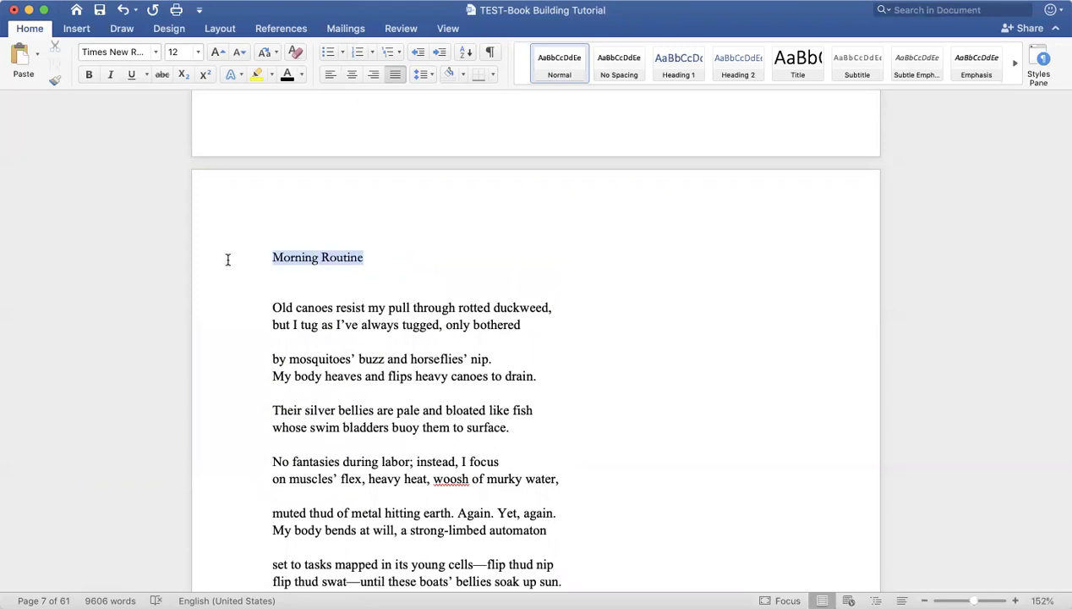
{"action": "left_click", "coordinate": [196, 52]}
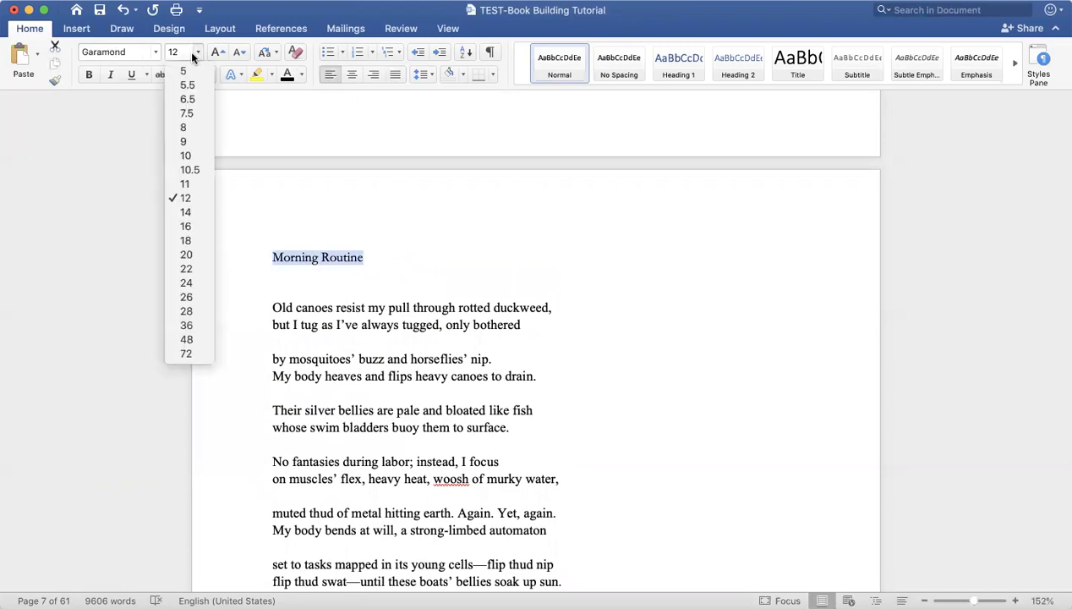
{"action": "left_click", "coordinate": [185, 226]}
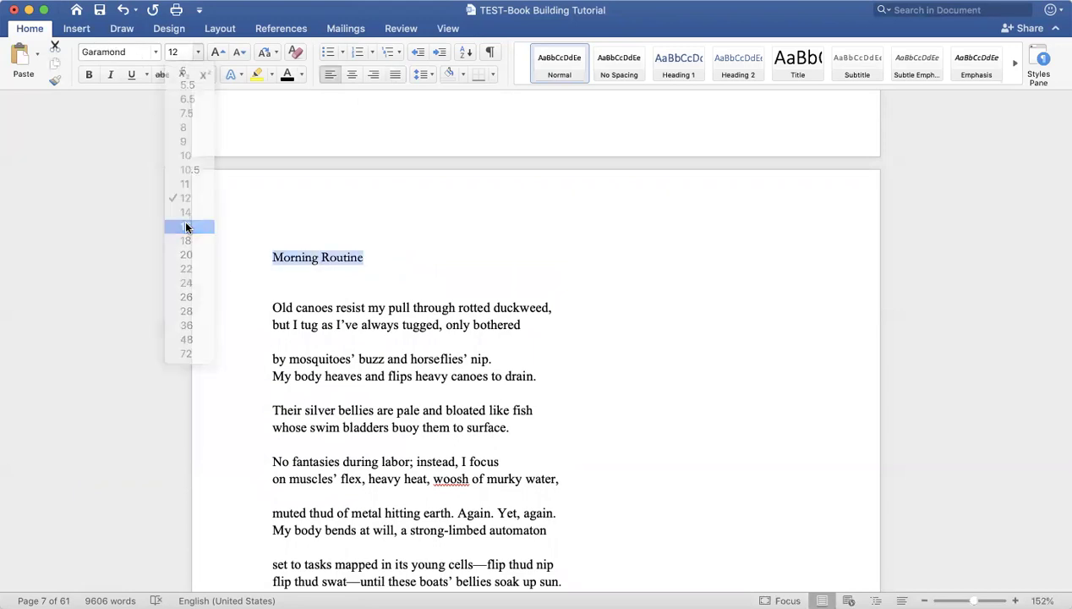
{"action": "left_click", "coordinate": [484, 280]}
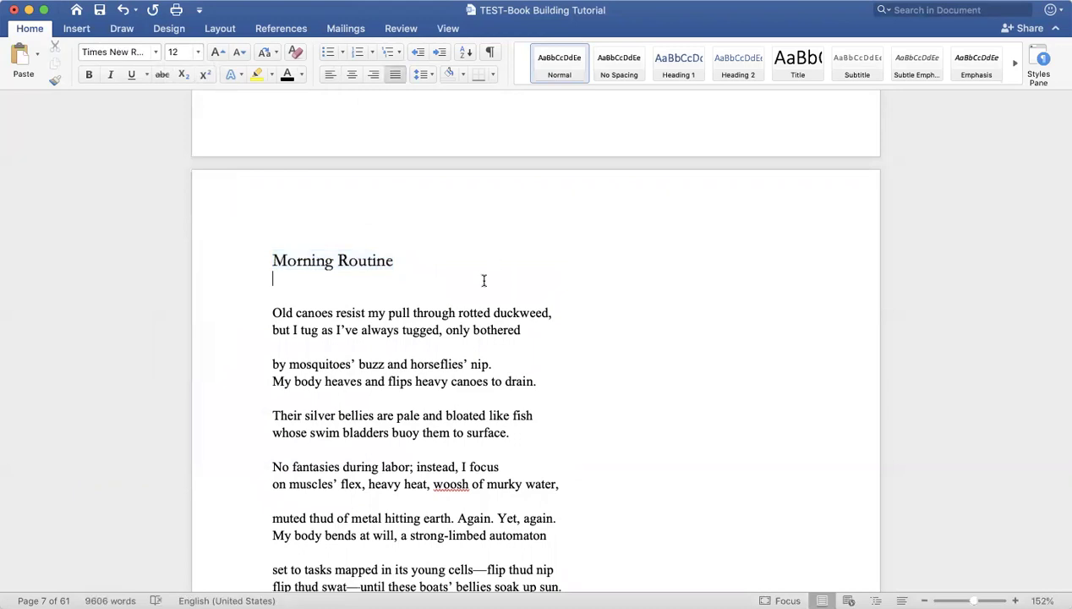
Select all the 'Morning Routine' couplets below the title and apply Corbel
{"action": "scroll", "coordinate": [484, 279], "scroll_direction": "down", "scroll_amount": 3}
{"action": "left_click_drag", "start_coordinate": [267, 199], "coordinate": [582, 485]}
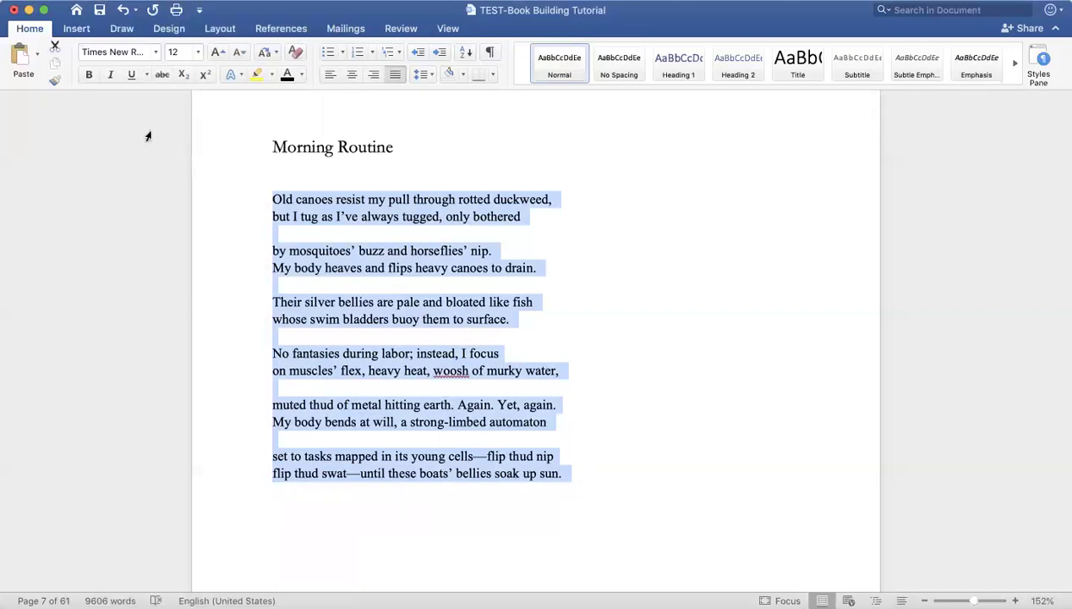
{"action": "left_click", "coordinate": [156, 52]}
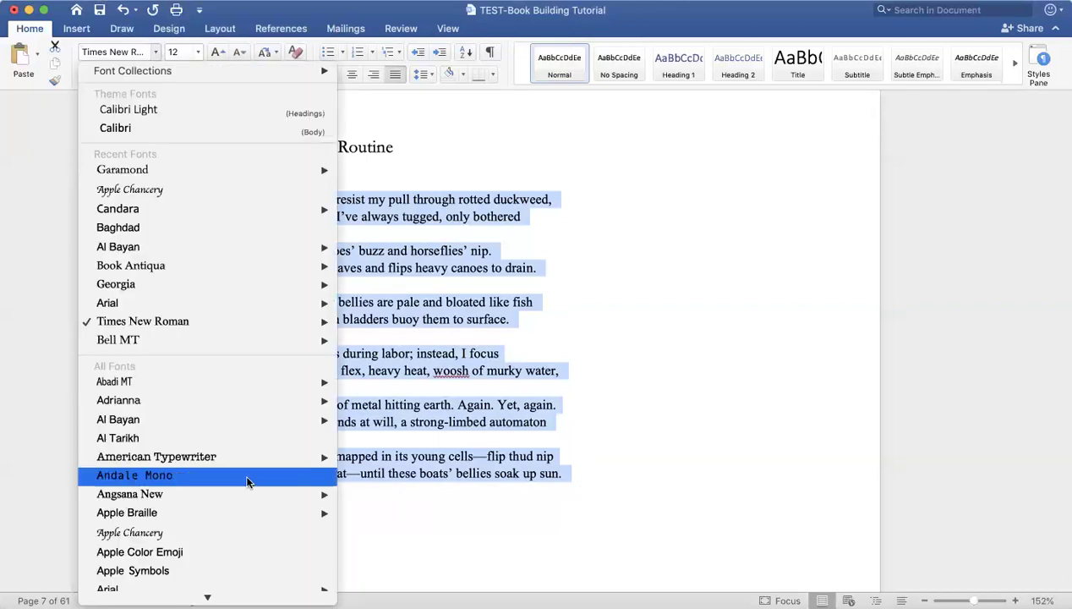
{"action": "scroll", "coordinate": [246, 481], "scroll_direction": "down", "scroll_amount": 10}
{"action": "mouse_move", "coordinate": [248, 482]}
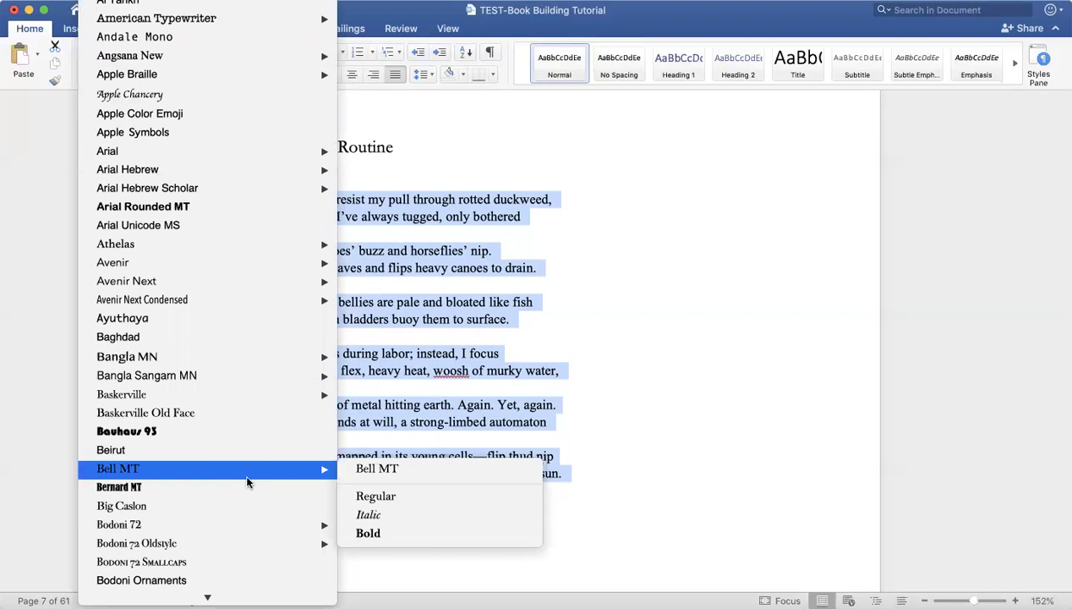
{"action": "scroll", "coordinate": [247, 481], "scroll_direction": "down", "scroll_amount": 8}
{"action": "scroll", "coordinate": [247, 481], "scroll_direction": "down", "scroll_amount": 1}
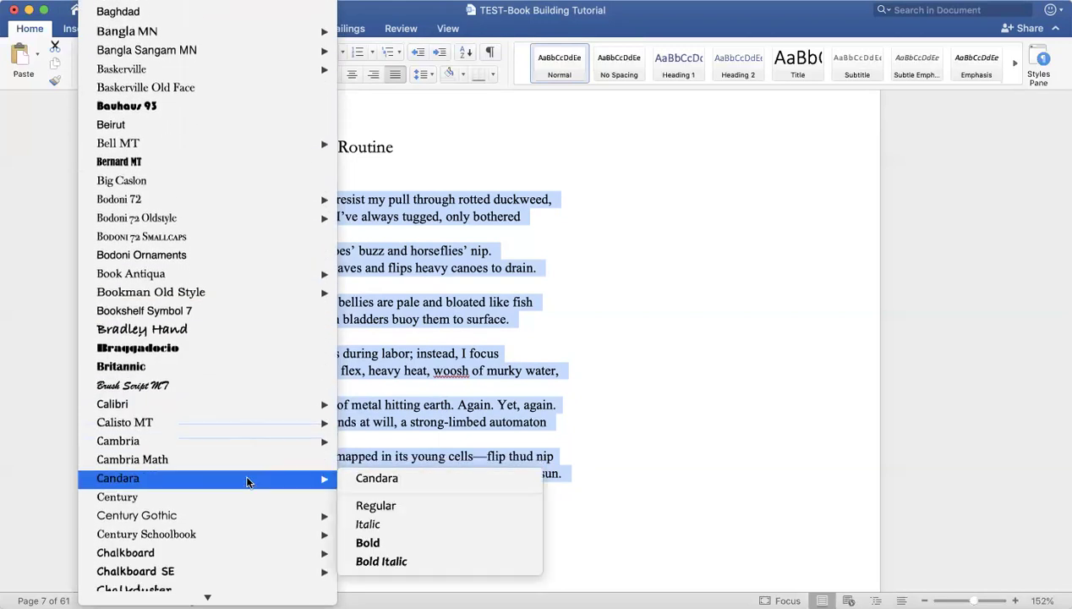
{"action": "scroll", "coordinate": [247, 481], "scroll_direction": "down", "scroll_amount": 8}
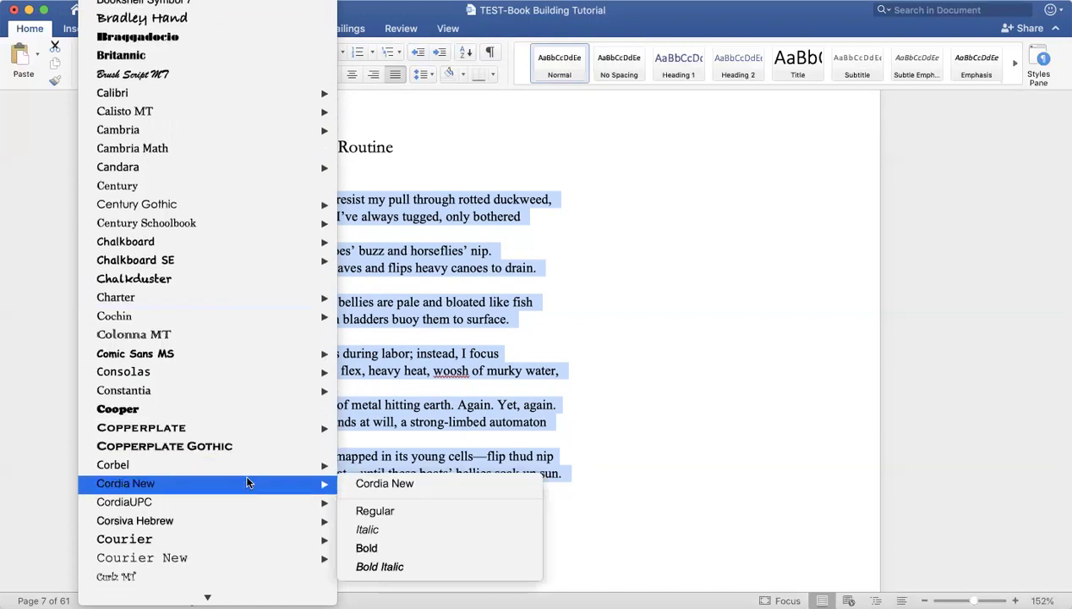
{"action": "left_click", "coordinate": [239, 464]}
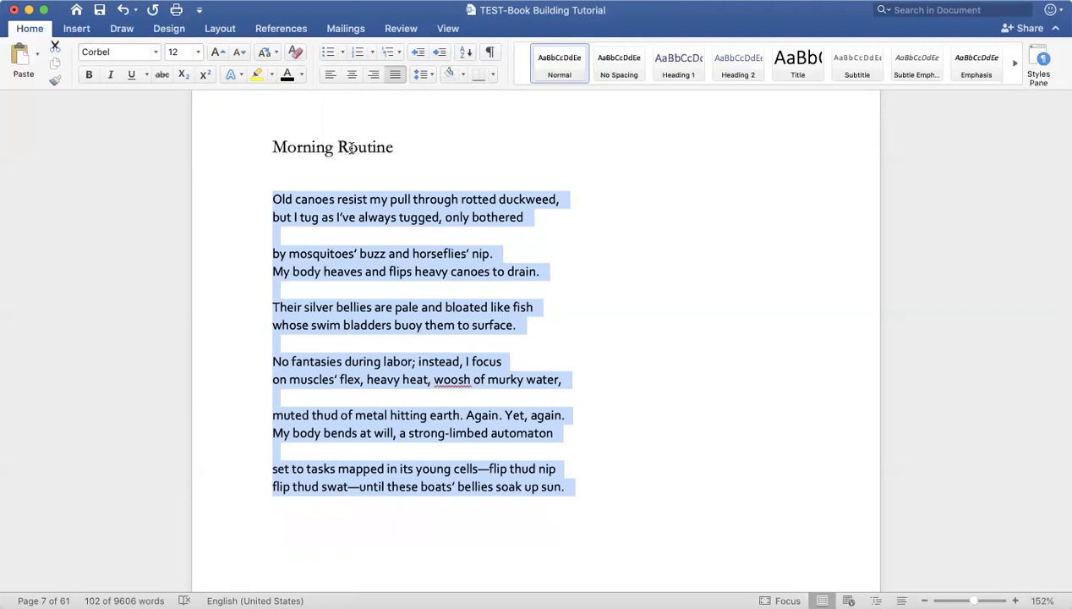
{"action": "left_click", "coordinate": [367, 157]}
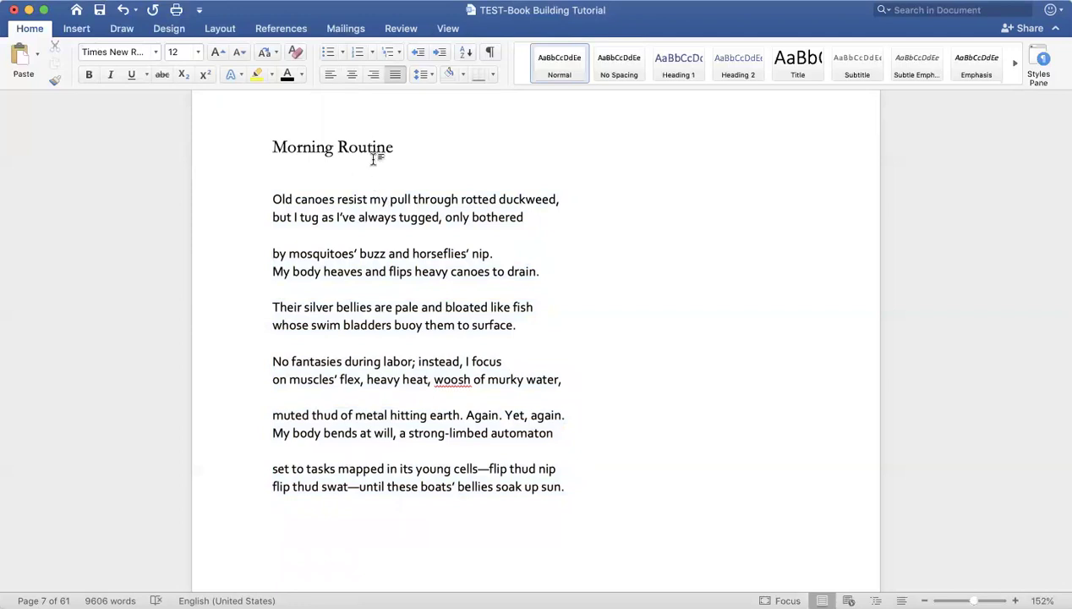
Apply Book Antiqua to the 'Morning Routine' title line
{"action": "left_click", "coordinate": [205, 152]}
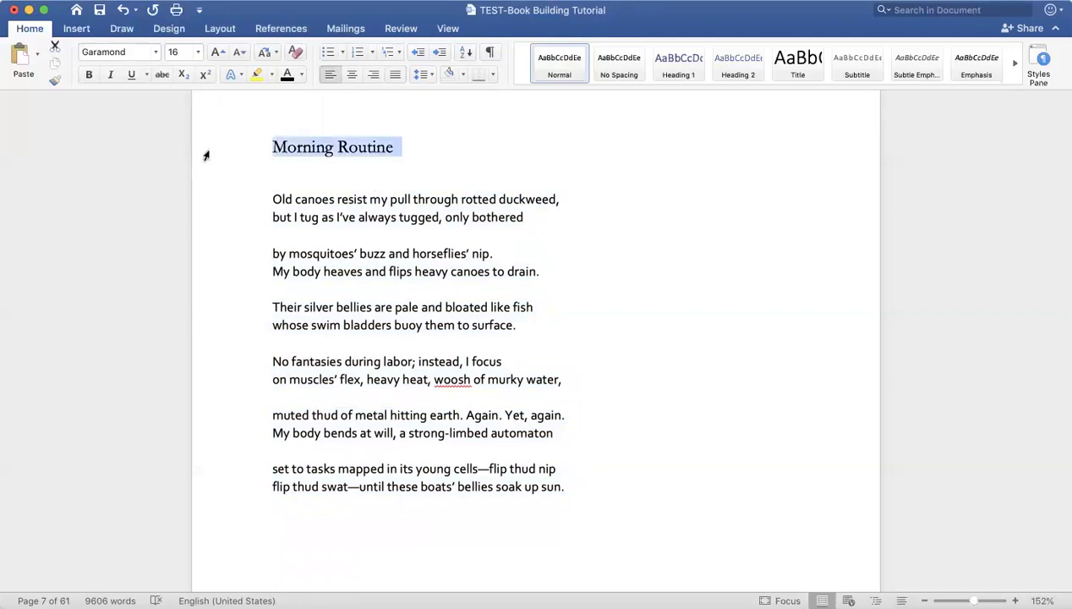
{"action": "left_click", "coordinate": [151, 52]}
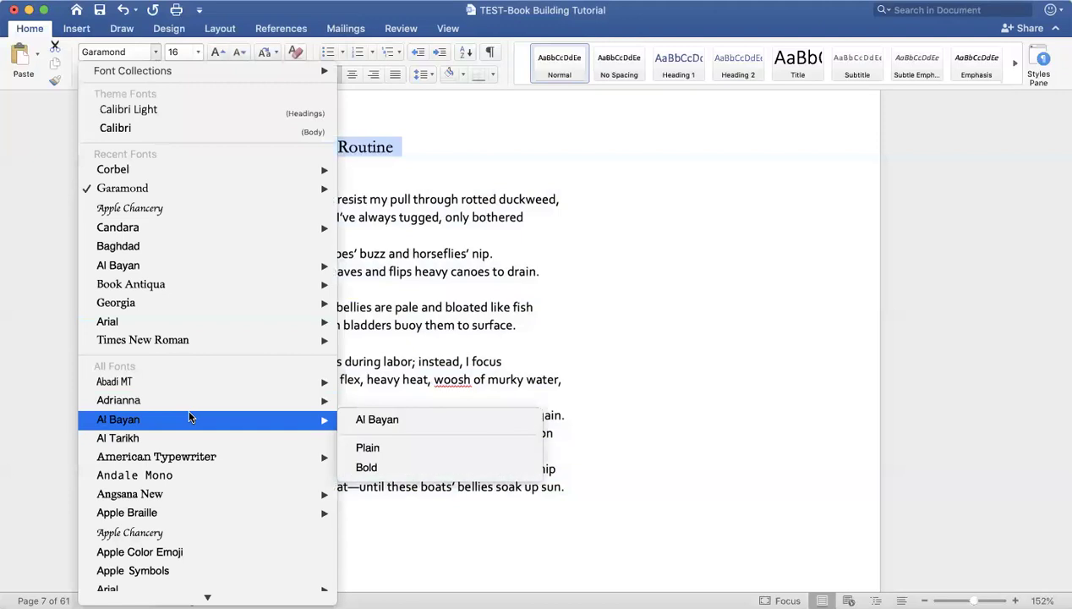
{"action": "scroll", "coordinate": [187, 407], "scroll_direction": "down", "scroll_amount": 3}
{"action": "scroll", "coordinate": [187, 407], "scroll_direction": "down", "scroll_amount": 10}
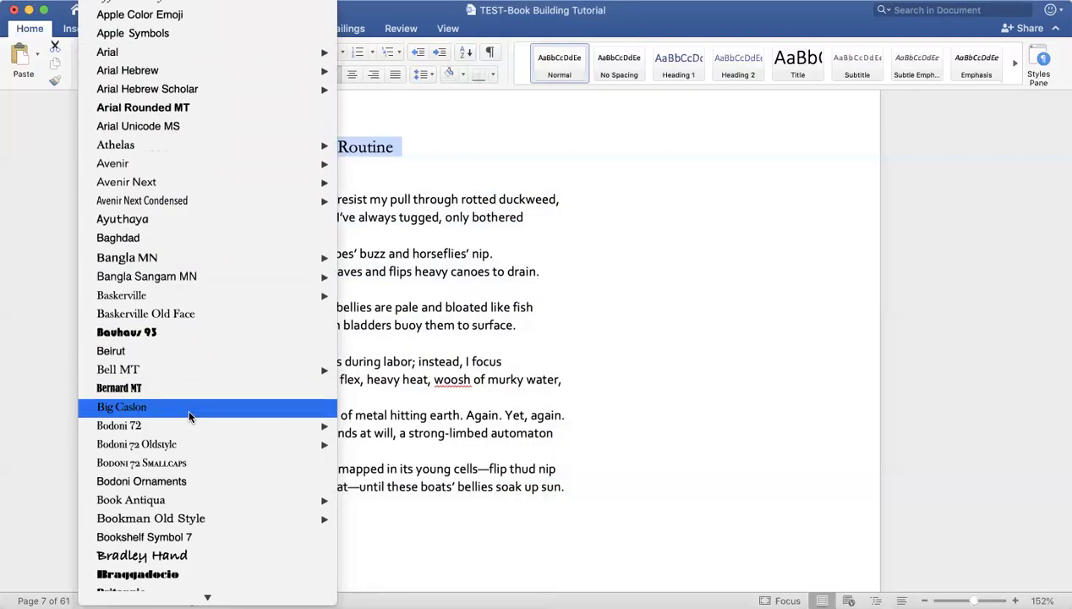
{"action": "scroll", "coordinate": [188, 413], "scroll_direction": "down", "scroll_amount": 4}
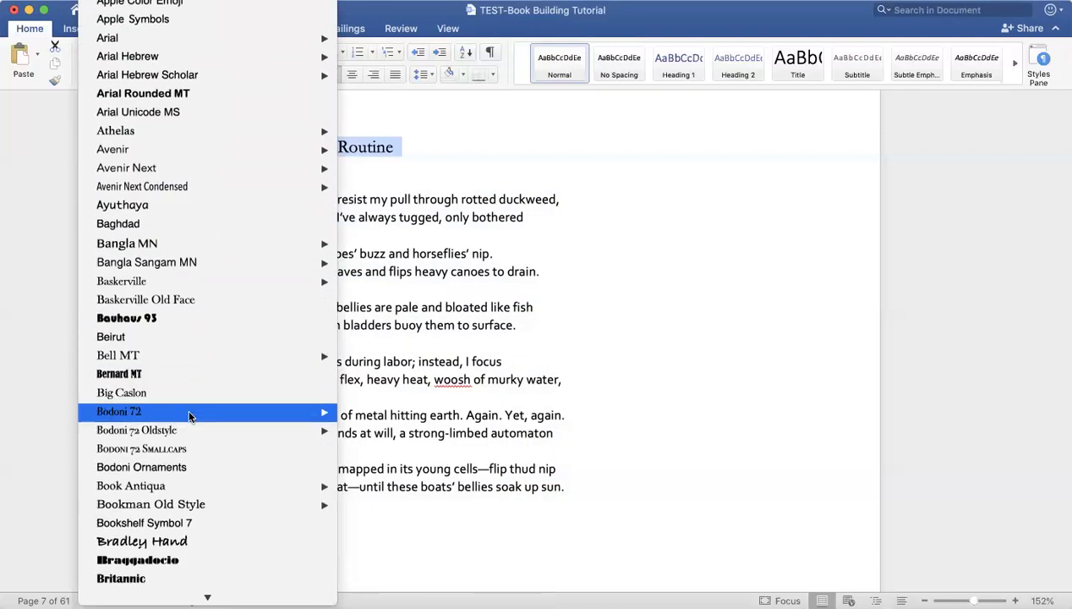
{"action": "left_click", "coordinate": [189, 430]}
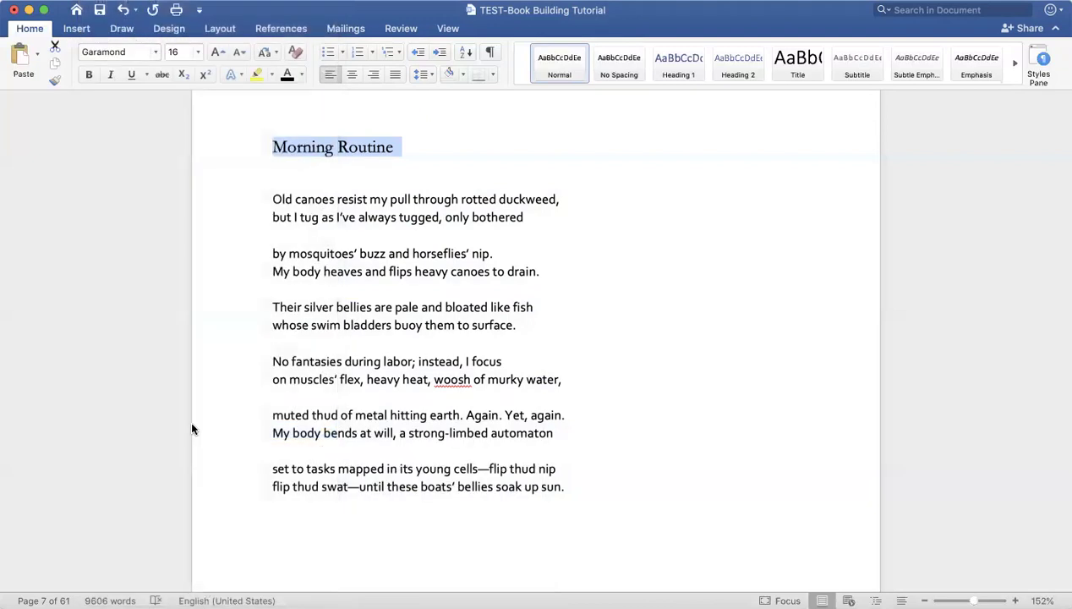
{"action": "left_click", "coordinate": [466, 432]}
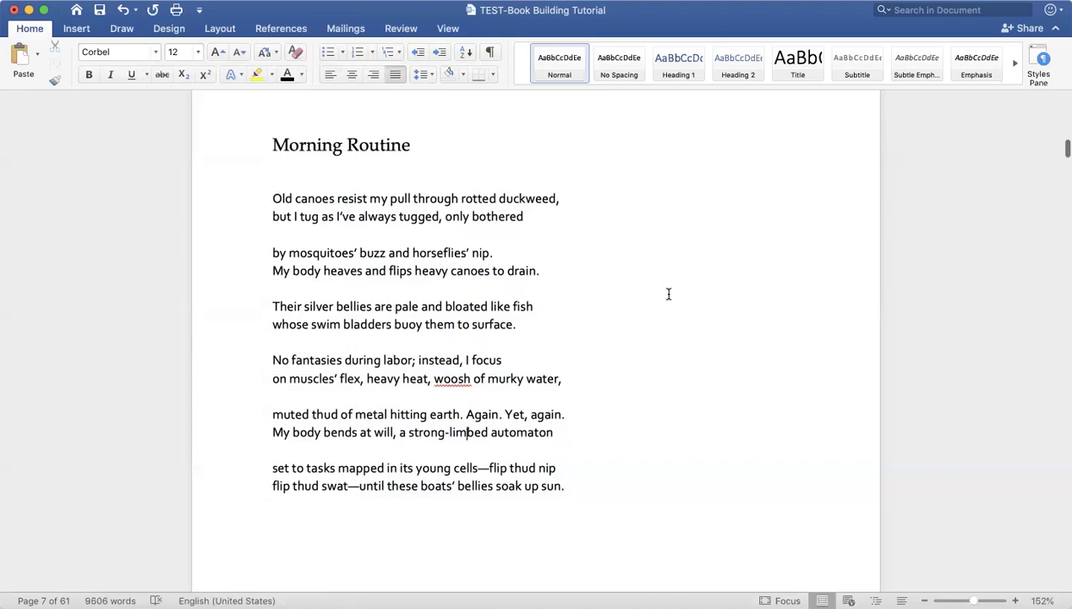
Select the whole document with Cmd+A and apply Corbel at 12 pt
{"action": "scroll", "coordinate": [668, 293], "scroll_direction": "down", "scroll_amount": 10}
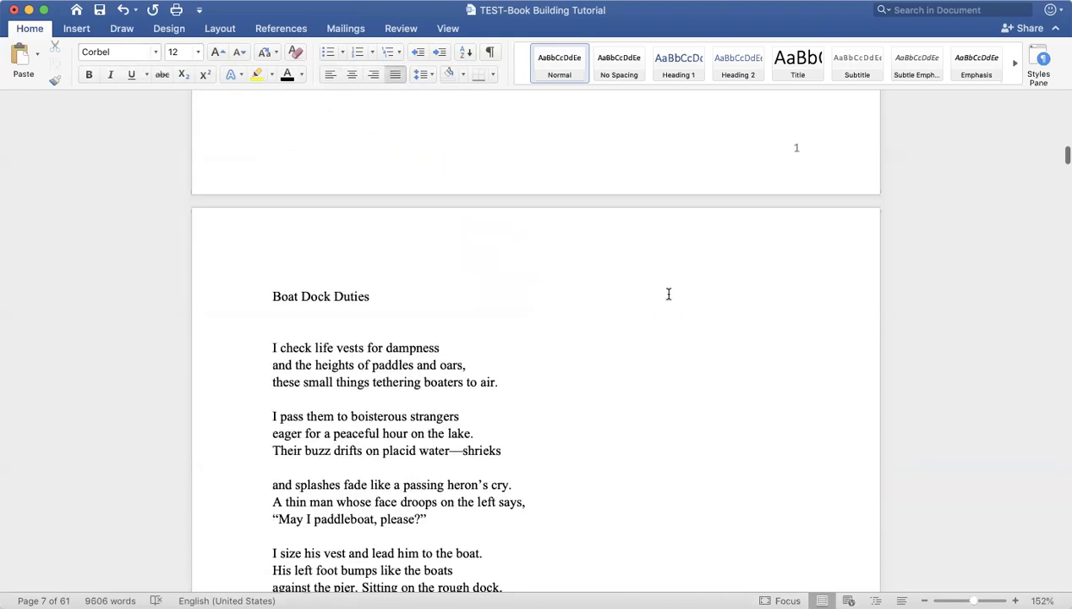
{"action": "scroll", "coordinate": [668, 293], "scroll_direction": "up", "scroll_amount": 10}
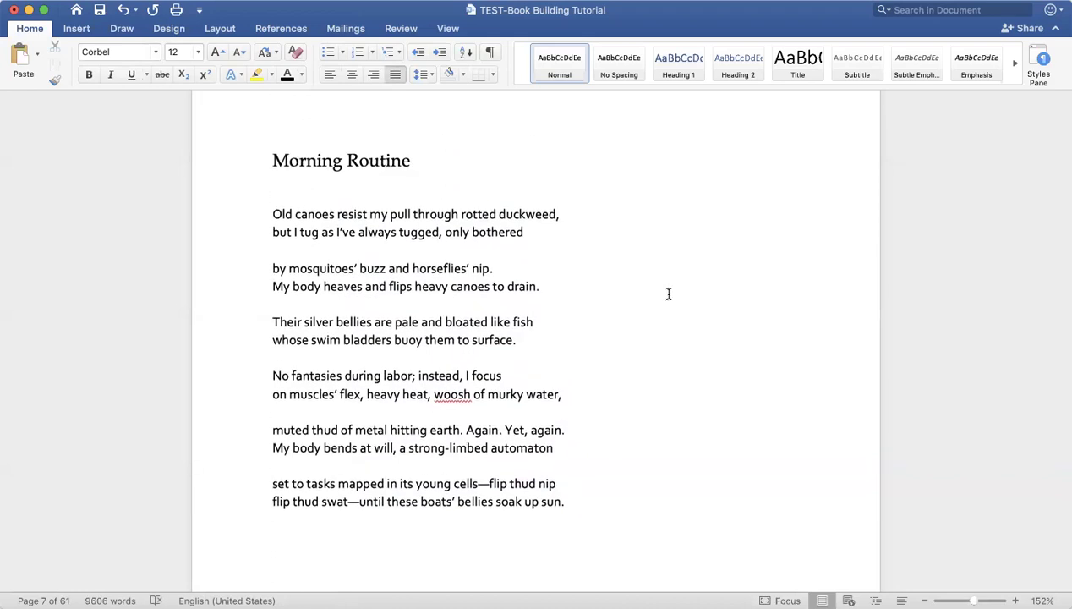
{"action": "key", "text": "cmd+a"}
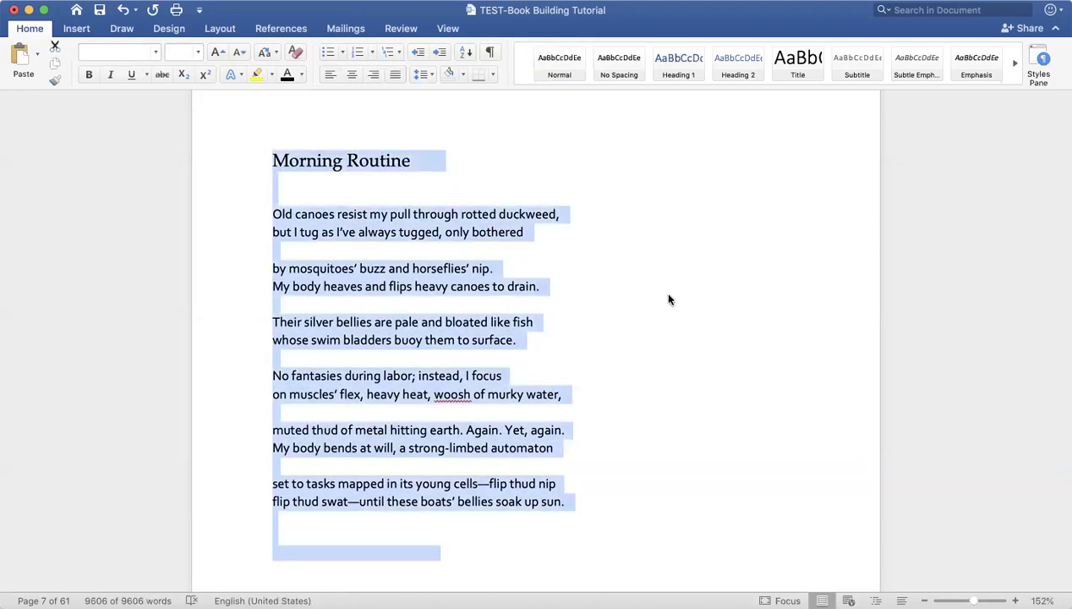
{"action": "scroll", "coordinate": [668, 299], "scroll_direction": "down", "scroll_amount": 10}
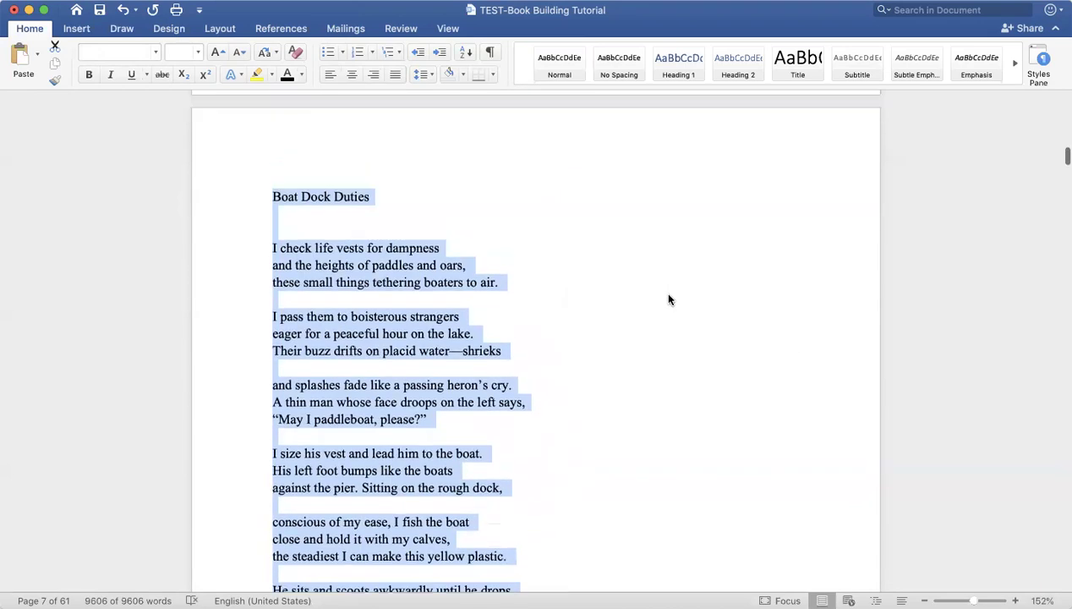
{"action": "scroll", "coordinate": [668, 299], "scroll_direction": "up", "scroll_amount": 15}
{"action": "scroll", "coordinate": [668, 299], "scroll_direction": "down", "scroll_amount": 5}
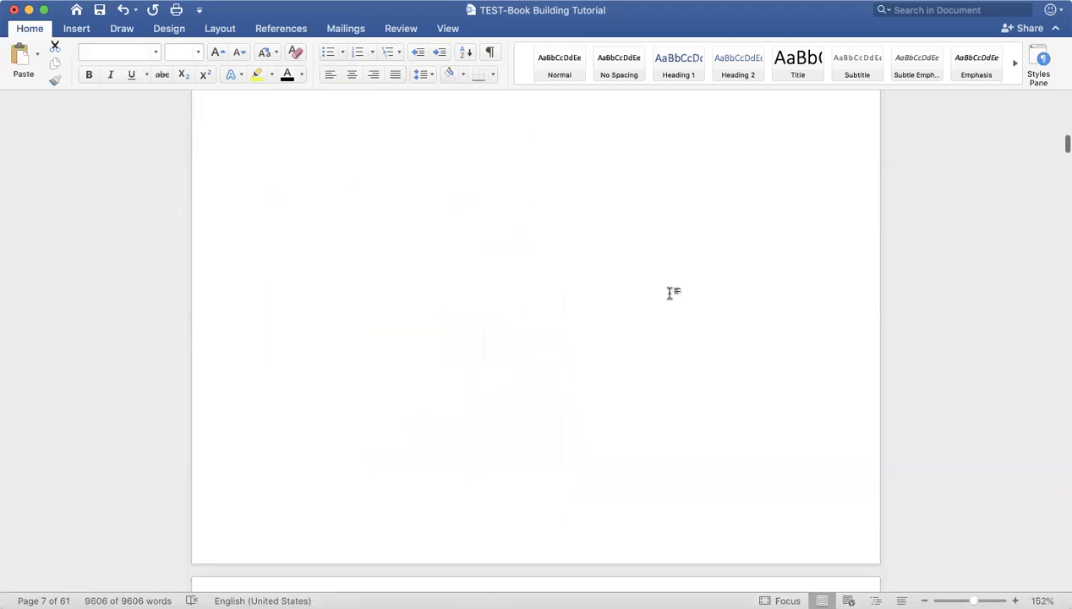
{"action": "left_click", "coordinate": [155, 53]}
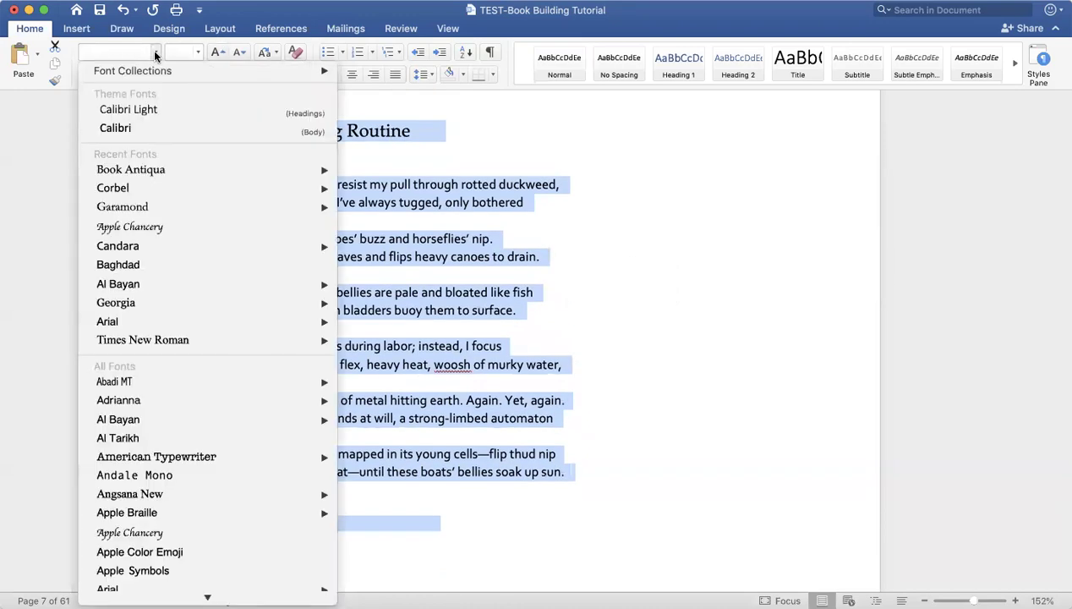
{"action": "left_click", "coordinate": [132, 190]}
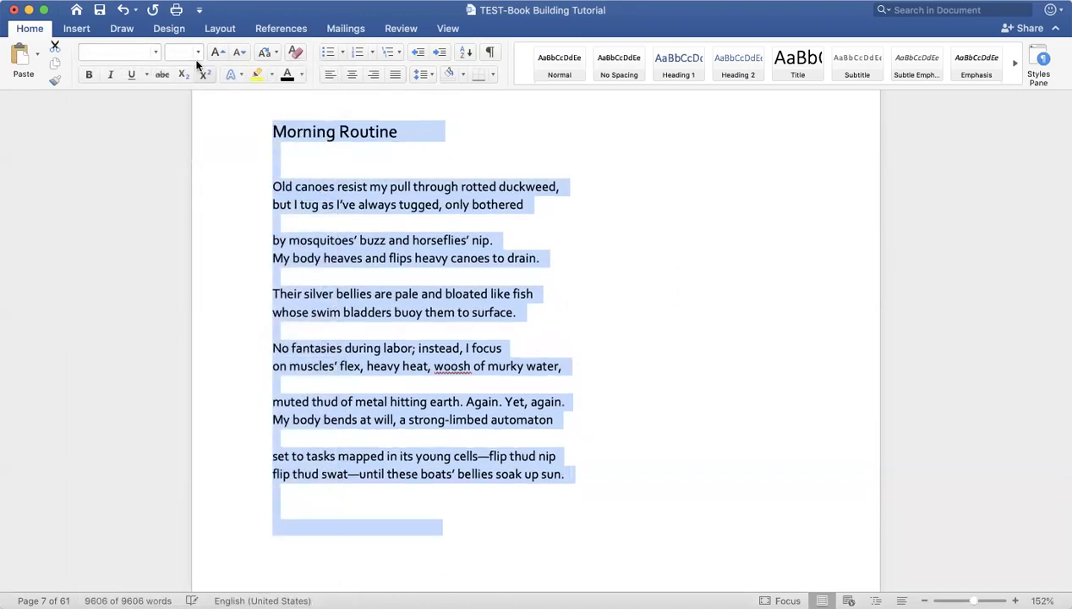
{"action": "left_click", "coordinate": [198, 52]}
{"action": "left_click", "coordinate": [186, 198]}
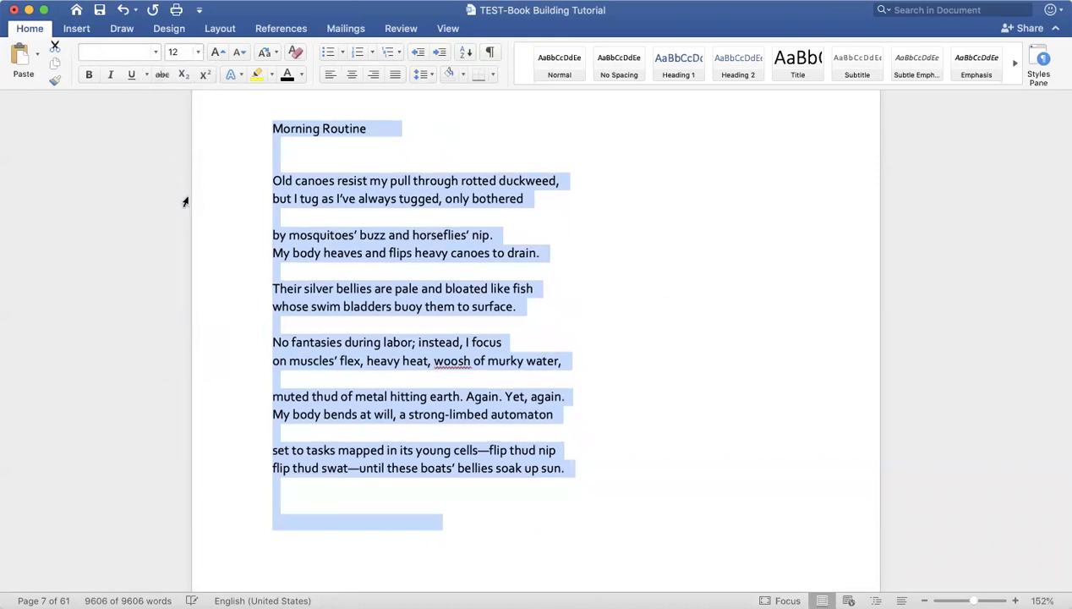
{"action": "left_click", "coordinate": [468, 289]}
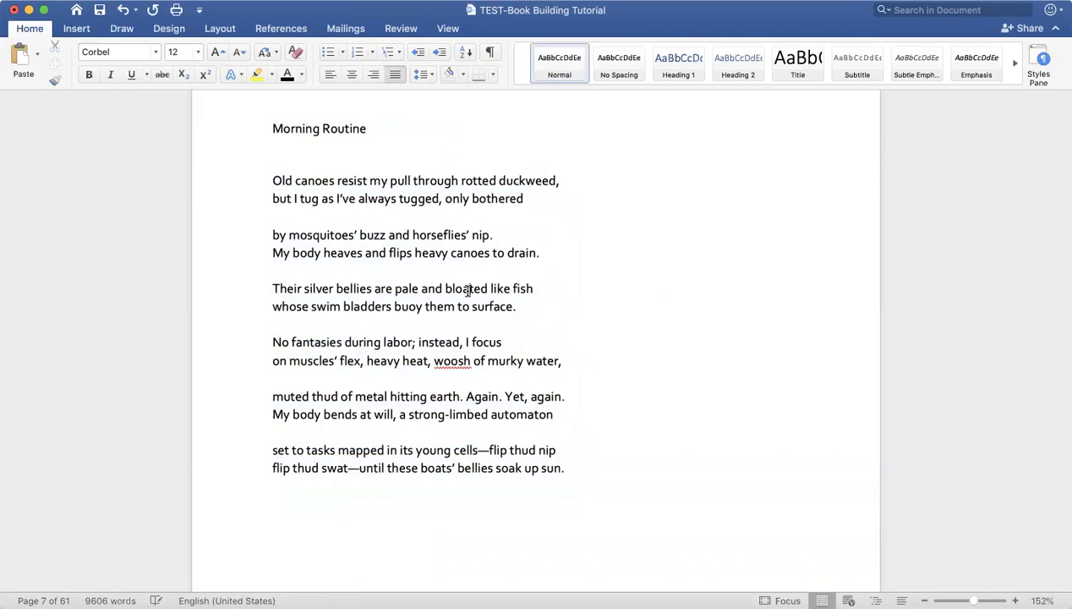
Select the 'Morning Routine' title line and apply Book Antiqua at 16 pt
{"action": "scroll", "coordinate": [467, 290], "scroll_direction": "down", "scroll_amount": 10}
{"action": "scroll", "coordinate": [468, 291], "scroll_direction": "down", "scroll_amount": 20}
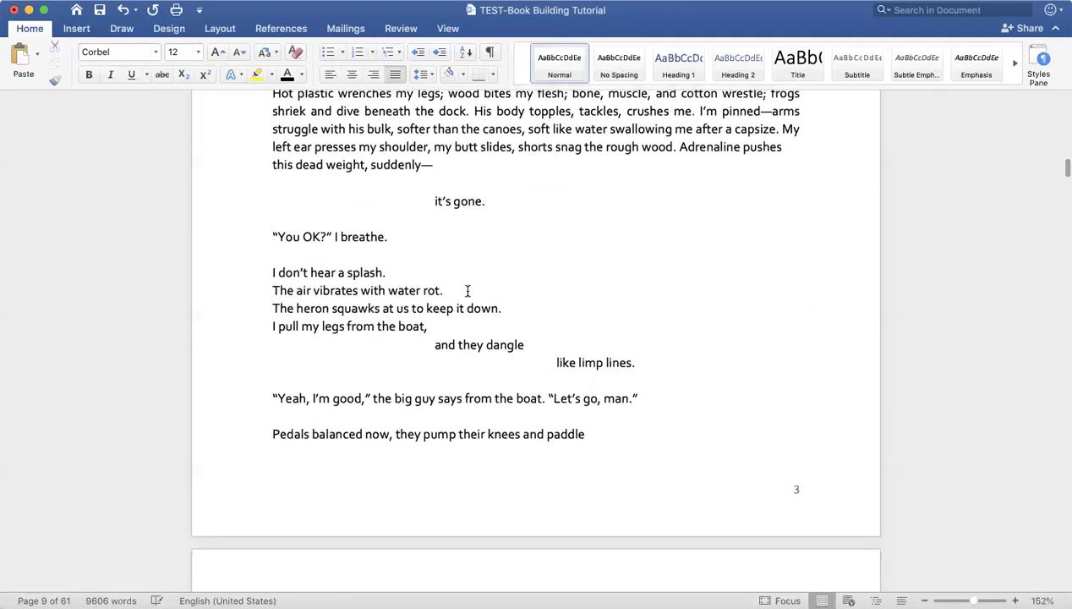
{"action": "scroll", "coordinate": [467, 291], "scroll_direction": "up", "scroll_amount": 15}
{"action": "scroll", "coordinate": [468, 291], "scroll_direction": "up", "scroll_amount": 10}
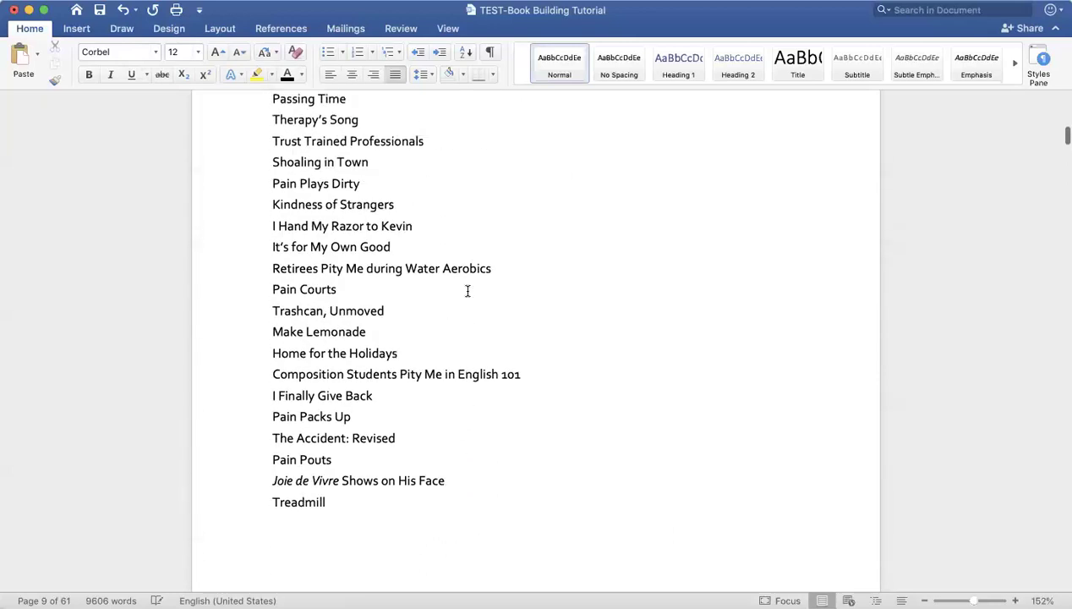
{"action": "scroll", "coordinate": [467, 290], "scroll_direction": "up", "scroll_amount": 2}
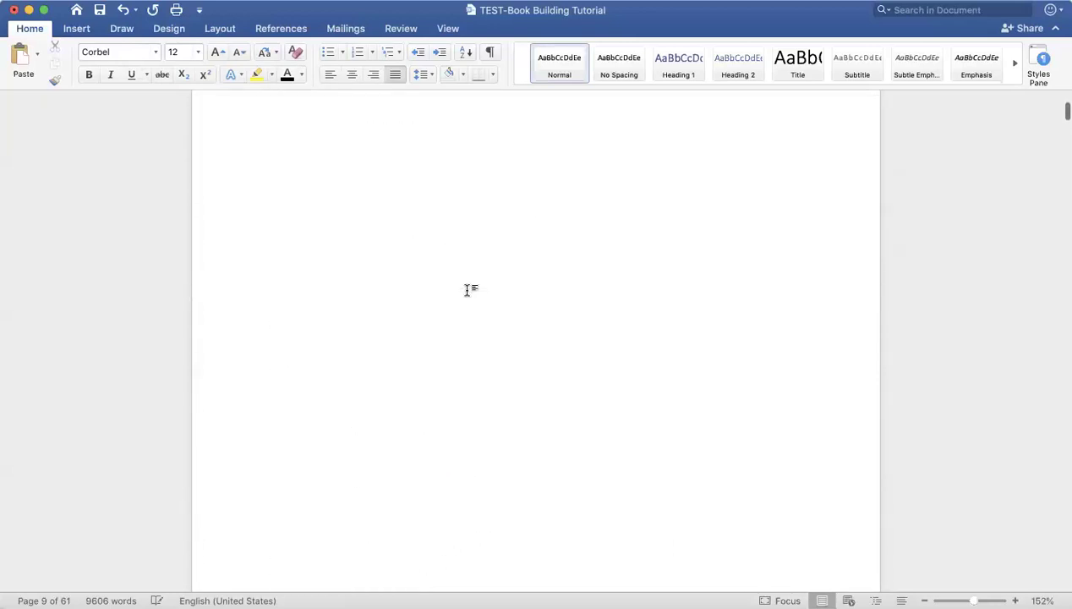
{"action": "scroll", "coordinate": [468, 290], "scroll_direction": "down", "scroll_amount": 15}
{"action": "scroll", "coordinate": [468, 292], "scroll_direction": "down", "scroll_amount": 12}
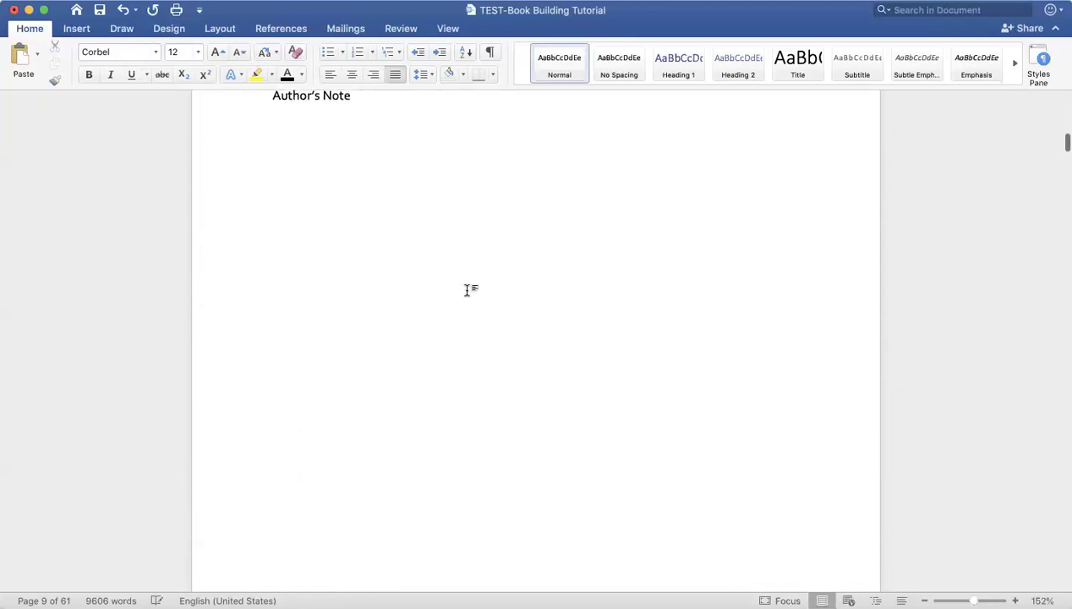
{"action": "left_click", "coordinate": [467, 290]}
{"action": "triple_click", "coordinate": [390, 199]}
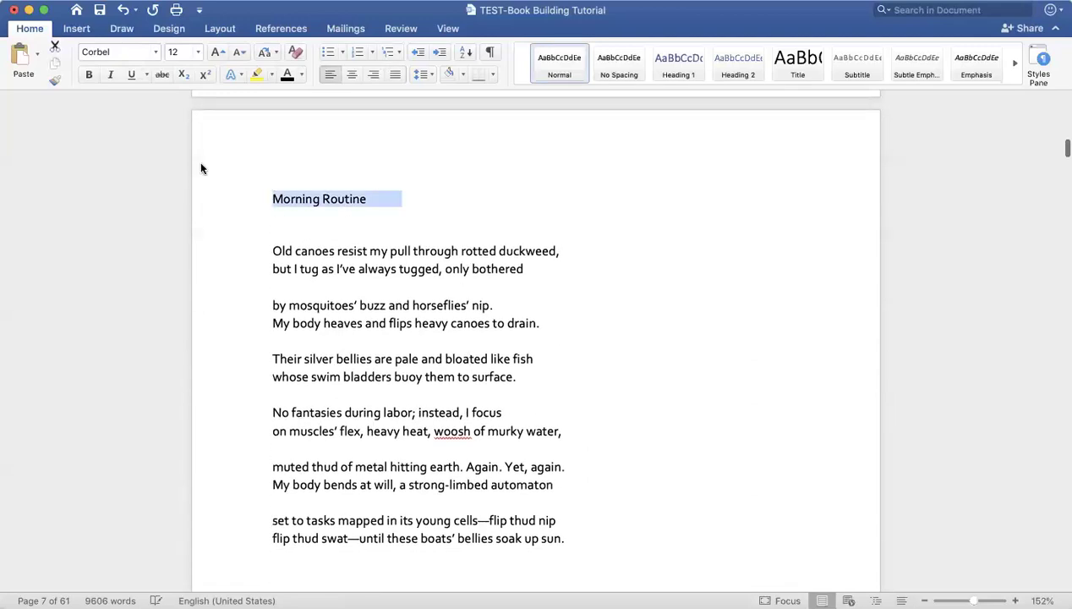
{"action": "left_click", "coordinate": [154, 52]}
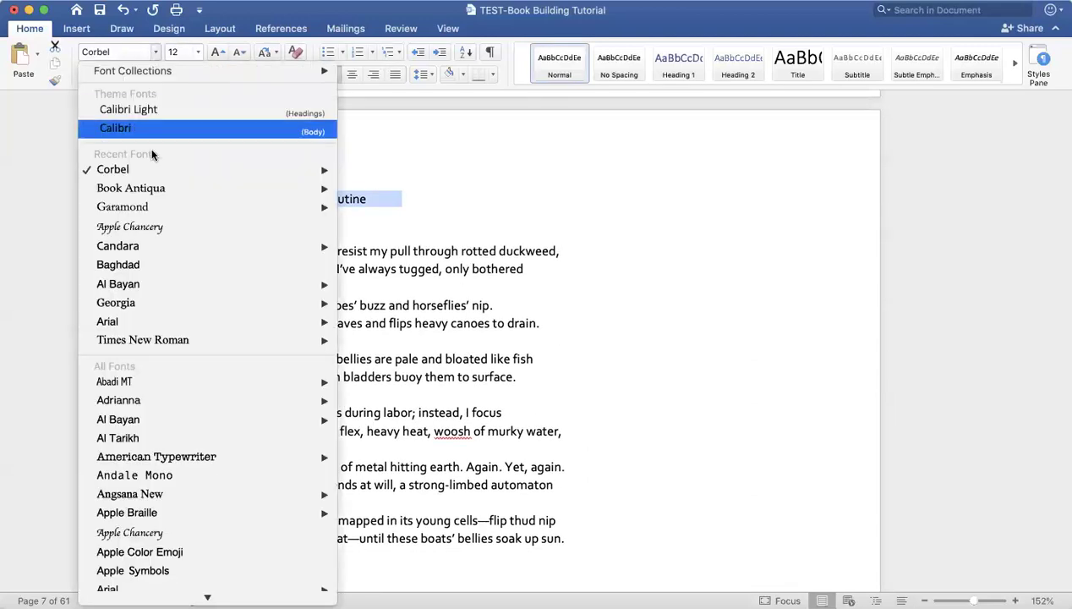
{"action": "left_click", "coordinate": [159, 189]}
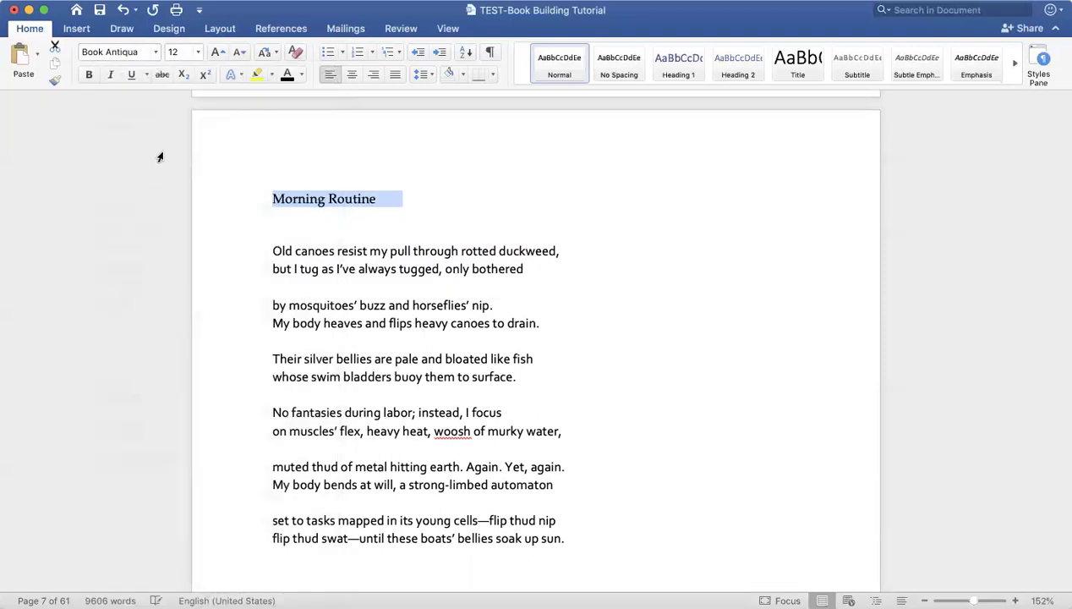
{"action": "left_click", "coordinate": [192, 52]}
{"action": "left_click", "coordinate": [196, 54]}
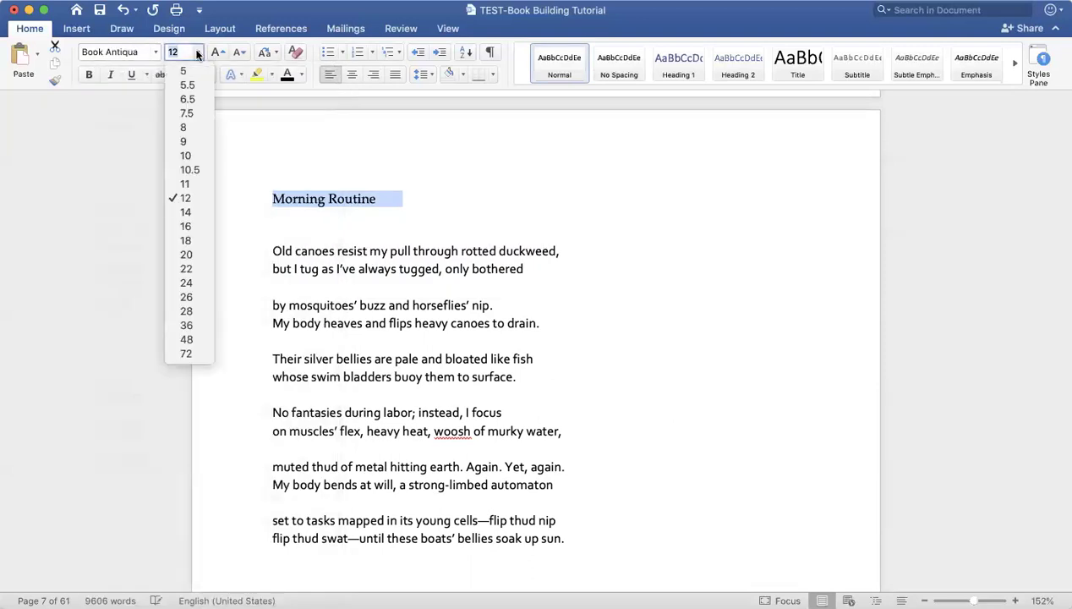
{"action": "left_click", "coordinate": [203, 220]}
{"action": "left_click", "coordinate": [420, 224]}
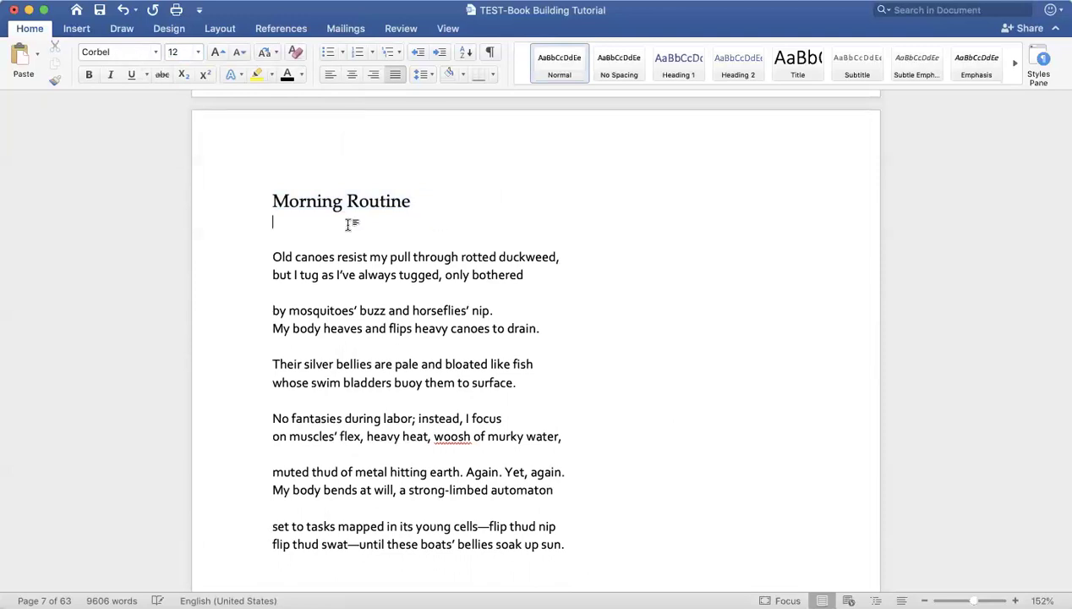
Rework the empty paragraphs between the 'Morning Routine' title and its first couplet
{"action": "left_click_drag", "start_coordinate": [272, 222], "coordinate": [273, 246]}
{"action": "left_click", "coordinate": [359, 229]}
{"action": "key", "text": "Return"}
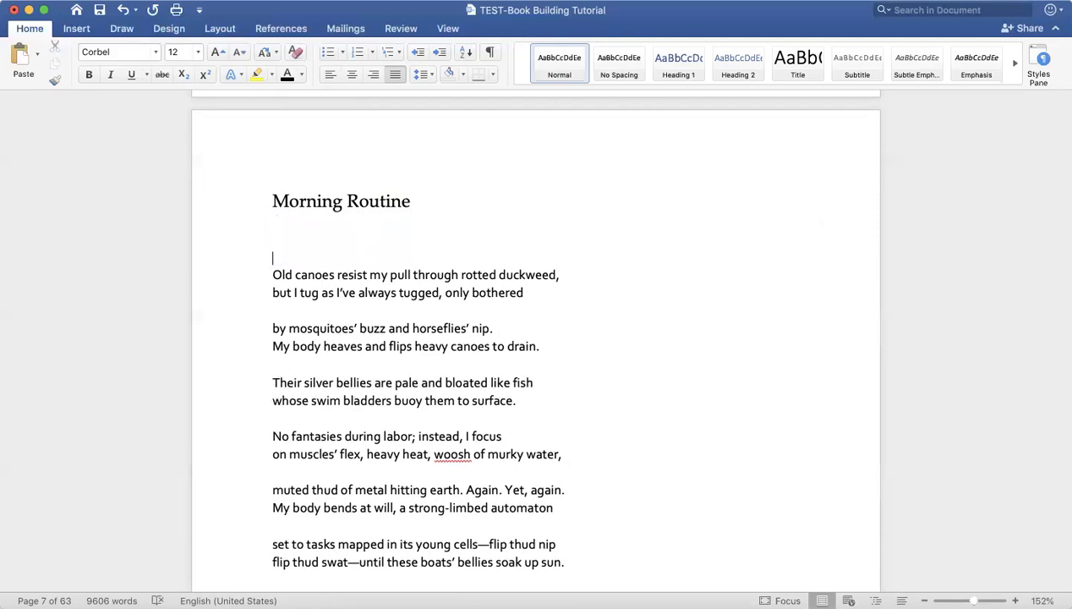
{"action": "key", "text": "BackSpace"}
{"action": "key", "text": "BackSpace"}
{"action": "key", "text": "BackSpace"}
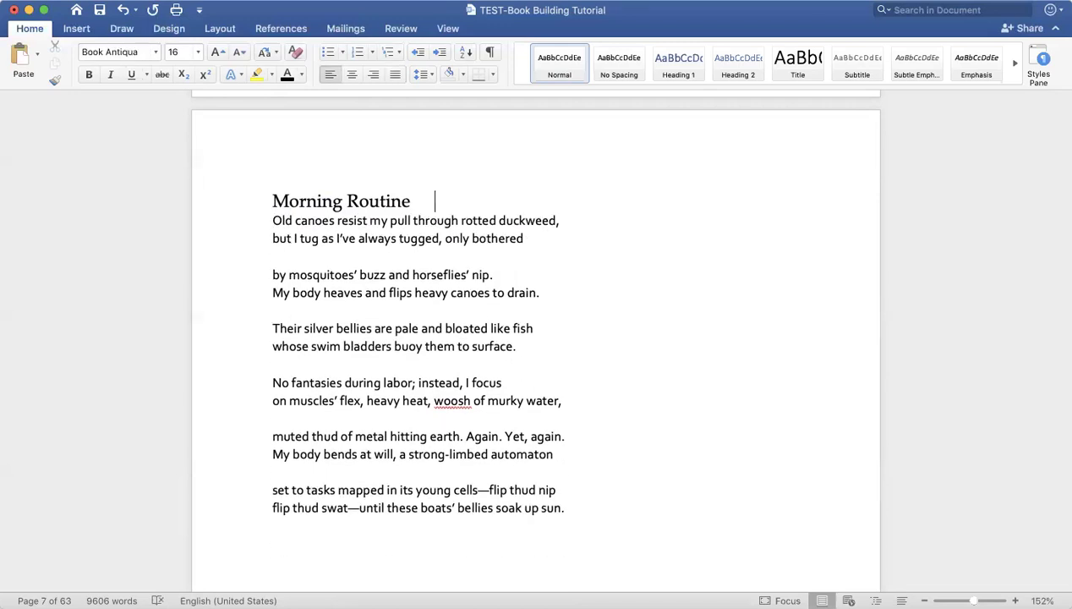
{"action": "key", "text": "Return"}
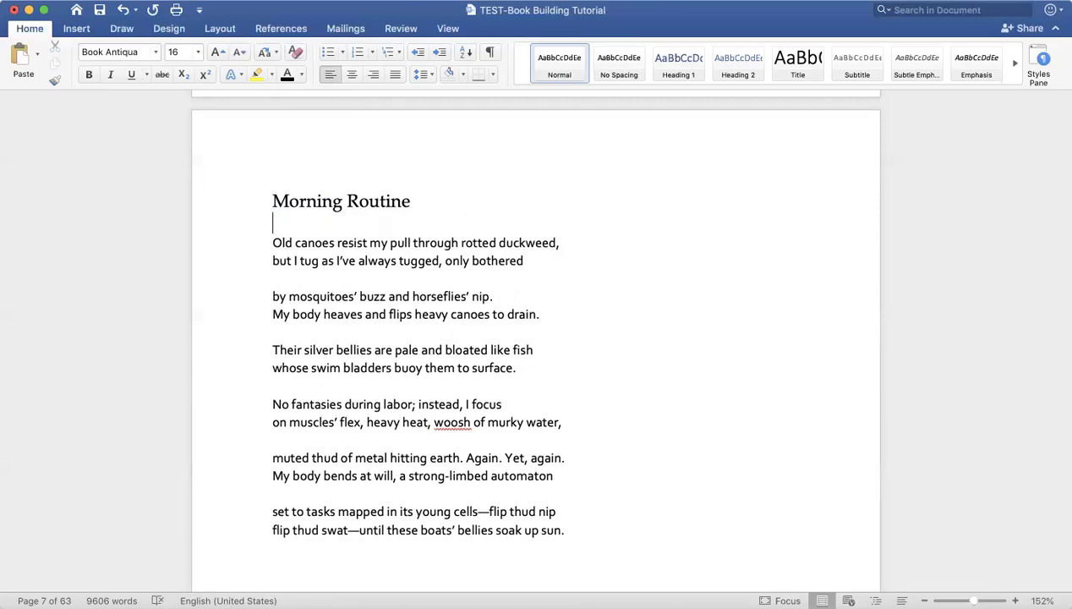
{"action": "key", "text": "Return"}
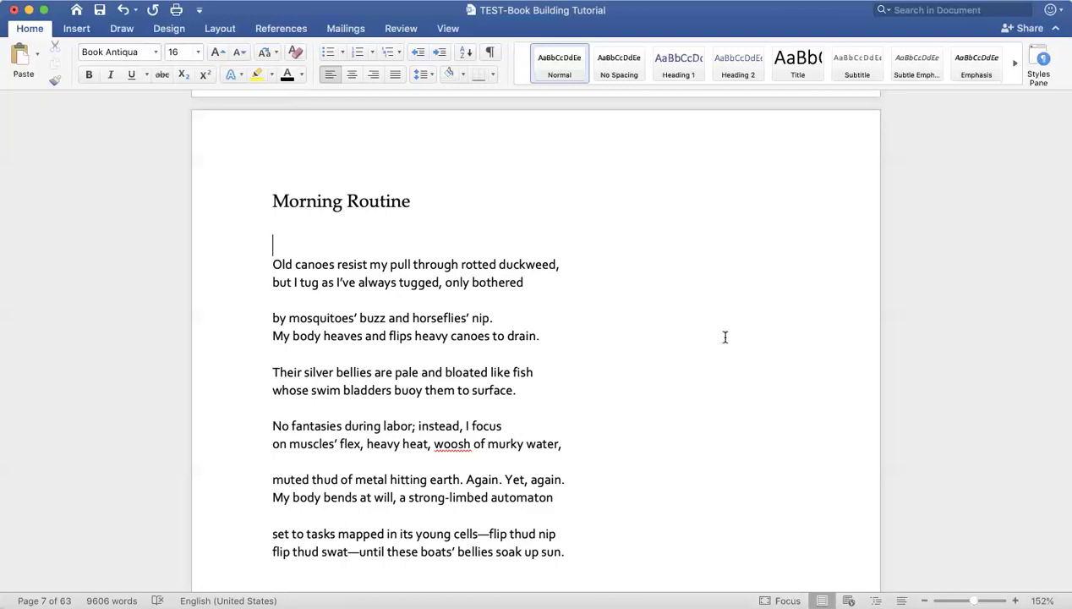
Set the 'Boat Dock Duties' title on page 8 to Book Antiqua at 16 pt
{"action": "scroll", "coordinate": [725, 337], "scroll_direction": "down", "scroll_amount": 15}
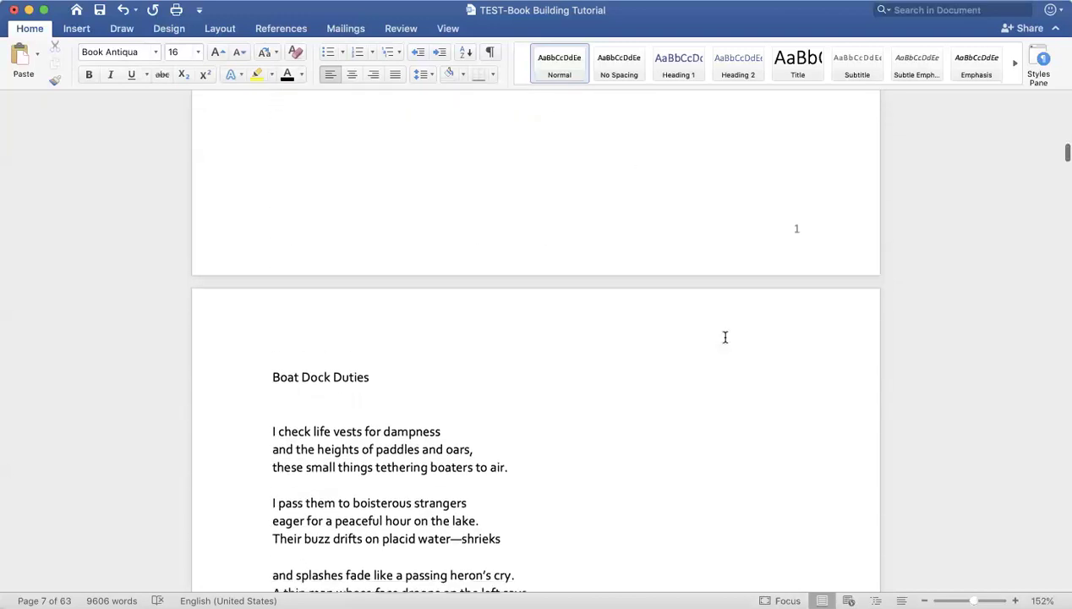
{"action": "left_click", "coordinate": [248, 338]}
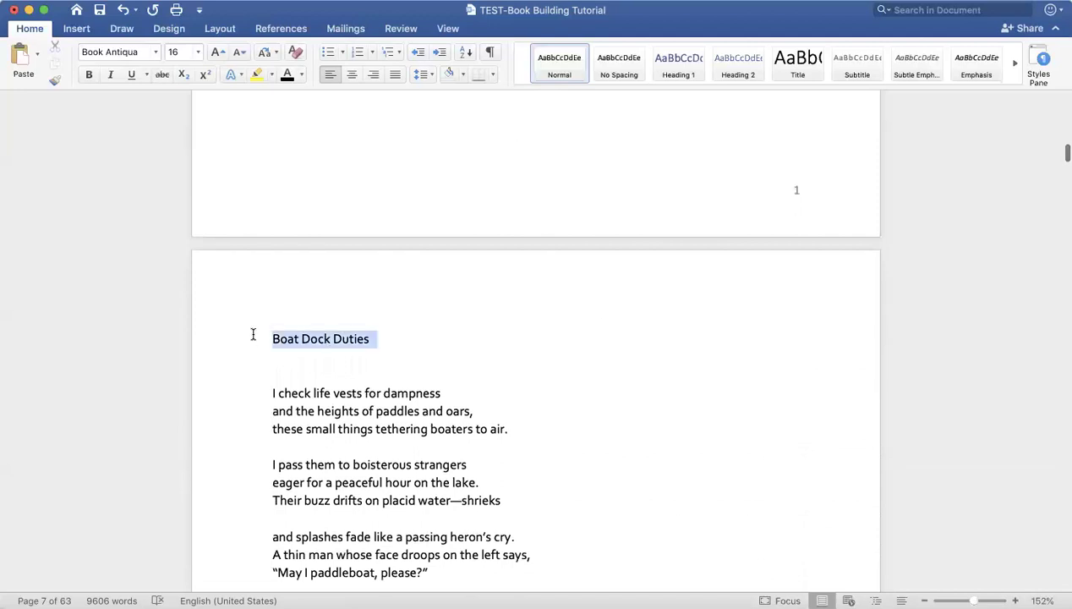
{"action": "left_click", "coordinate": [155, 51]}
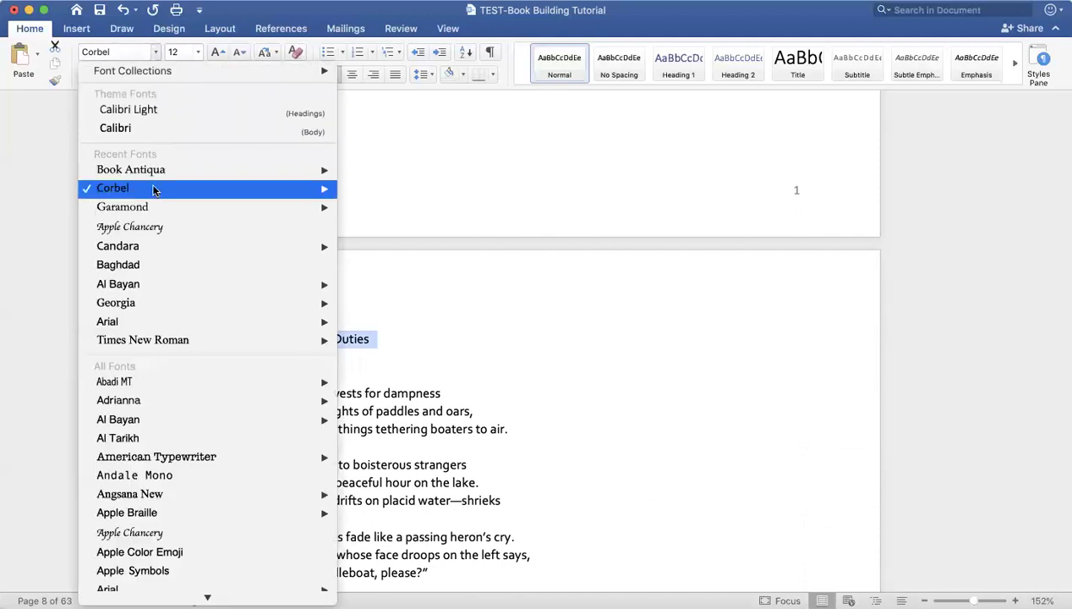
{"action": "left_click", "coordinate": [154, 170]}
{"action": "left_click", "coordinate": [198, 52]}
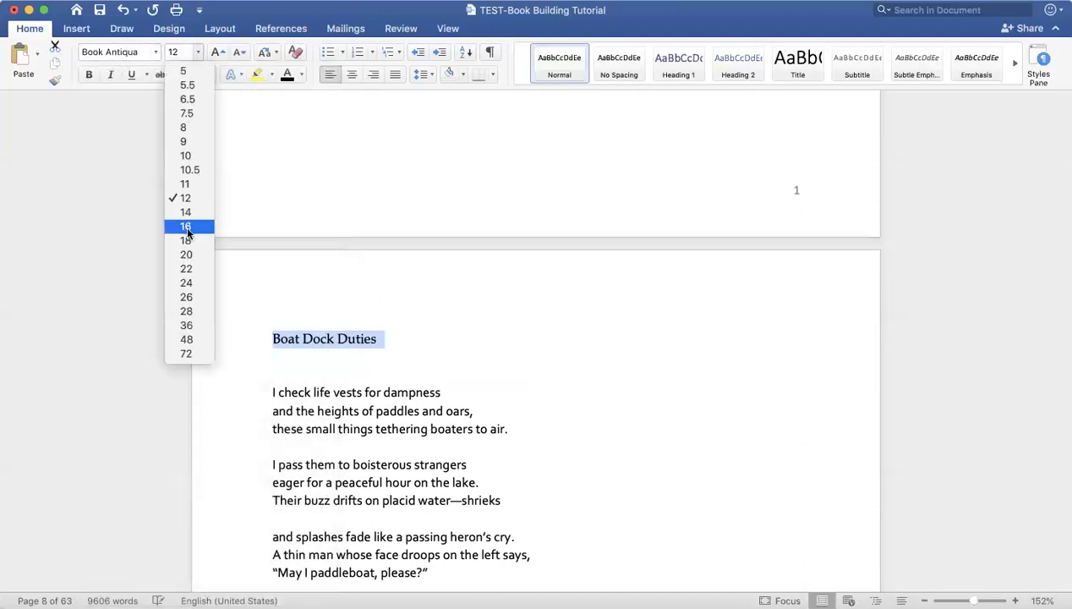
{"action": "left_click", "coordinate": [393, 343]}
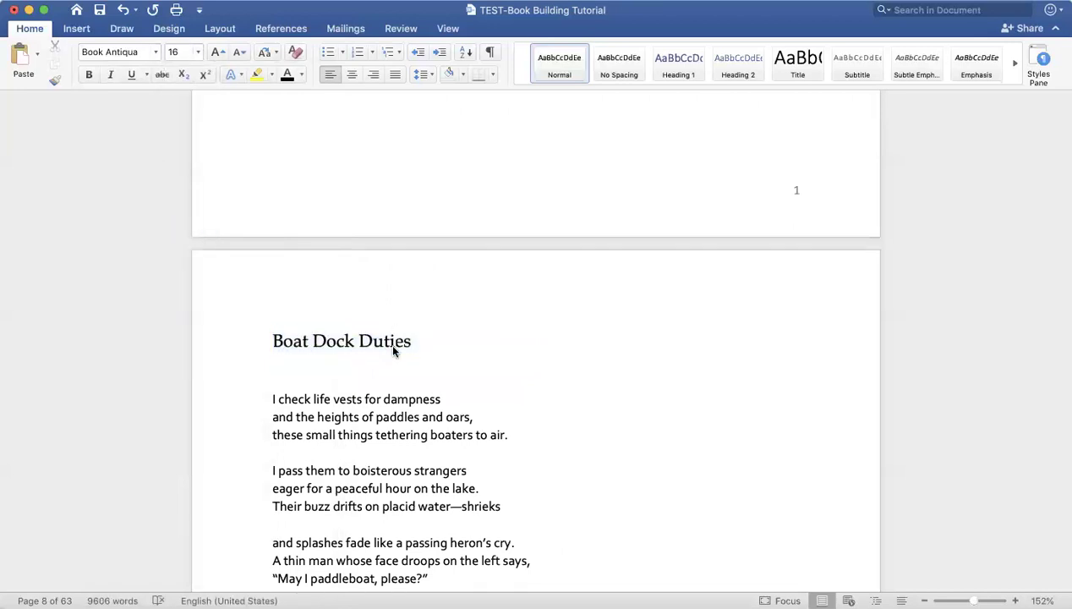
Set the odd-page footer page number in Corbel, trying 10 pt then 11 pt
{"action": "double_click", "coordinate": [793, 199]}
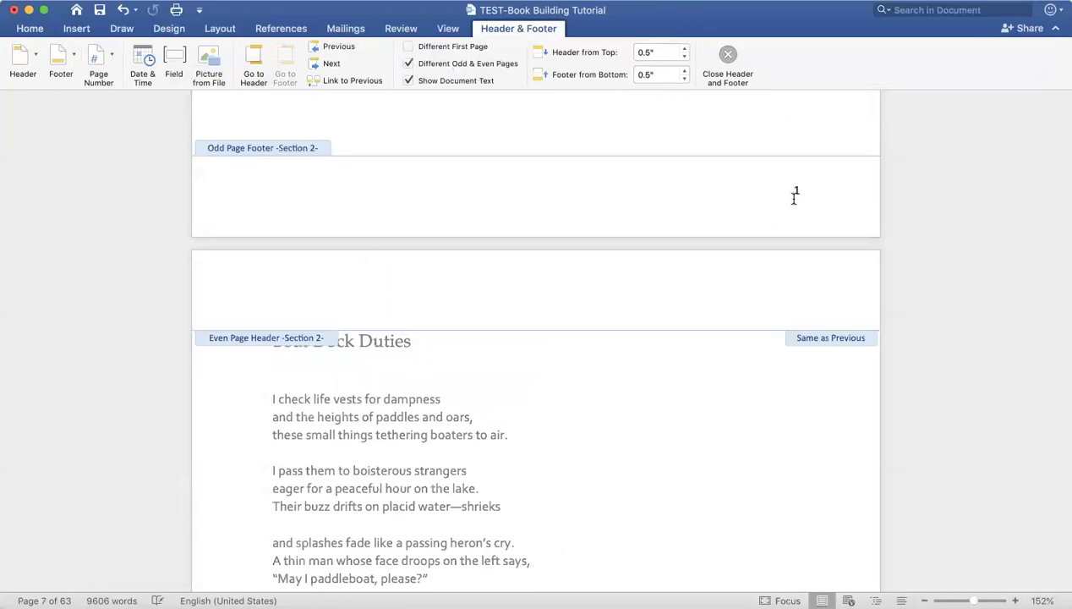
{"action": "triple_click", "coordinate": [794, 195]}
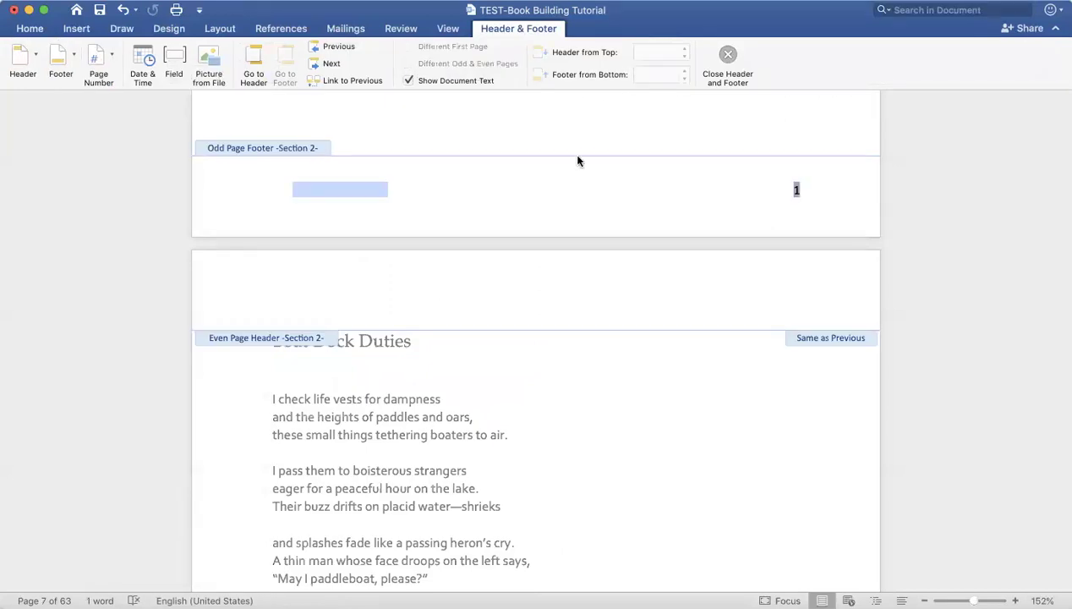
{"action": "left_click", "coordinate": [29, 28]}
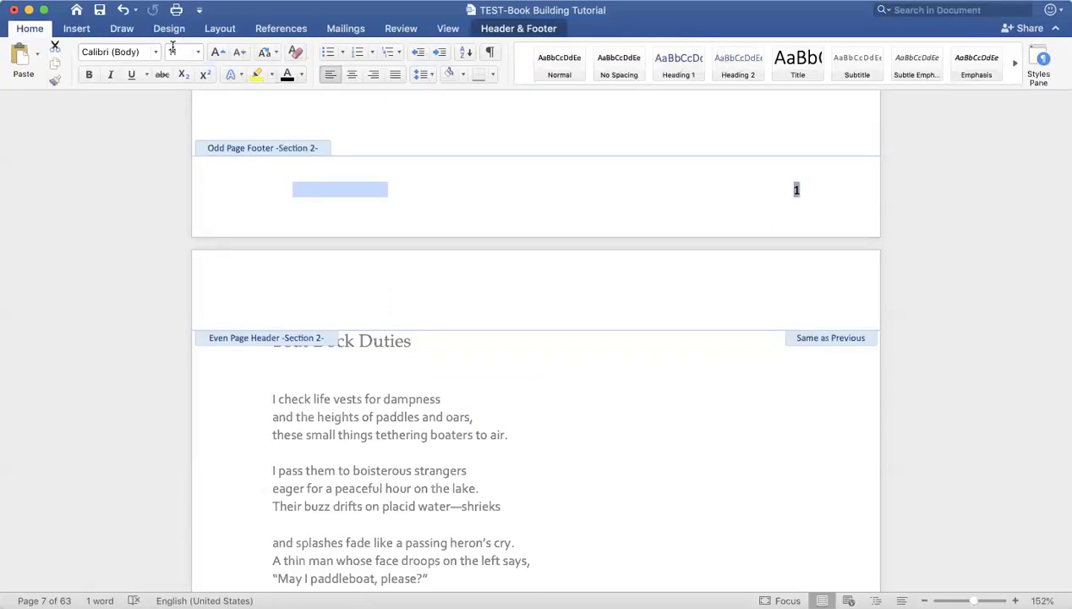
{"action": "left_click", "coordinate": [152, 53]}
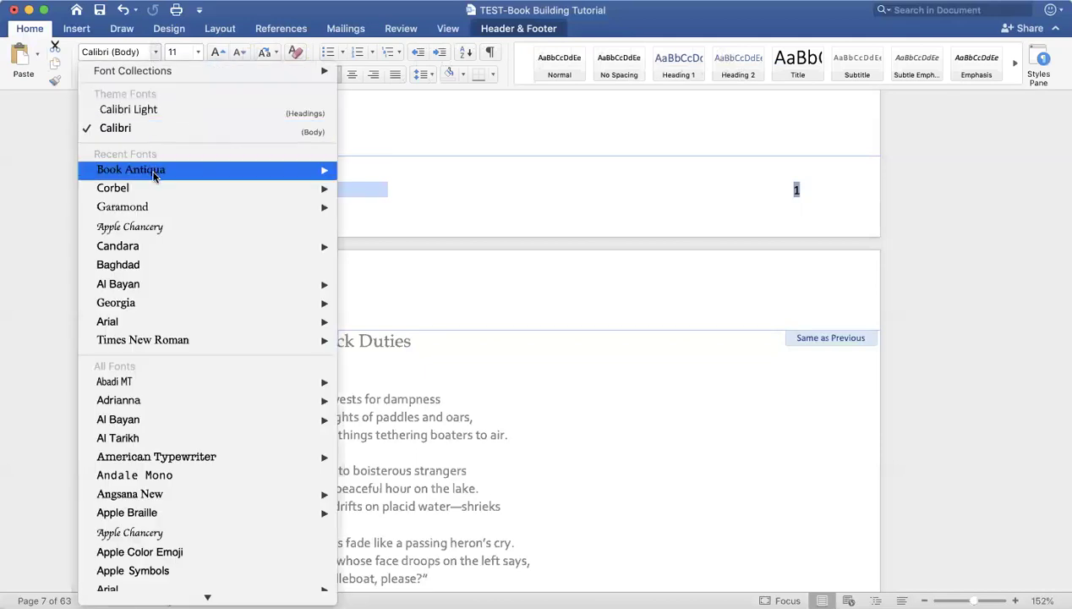
{"action": "left_click", "coordinate": [118, 188]}
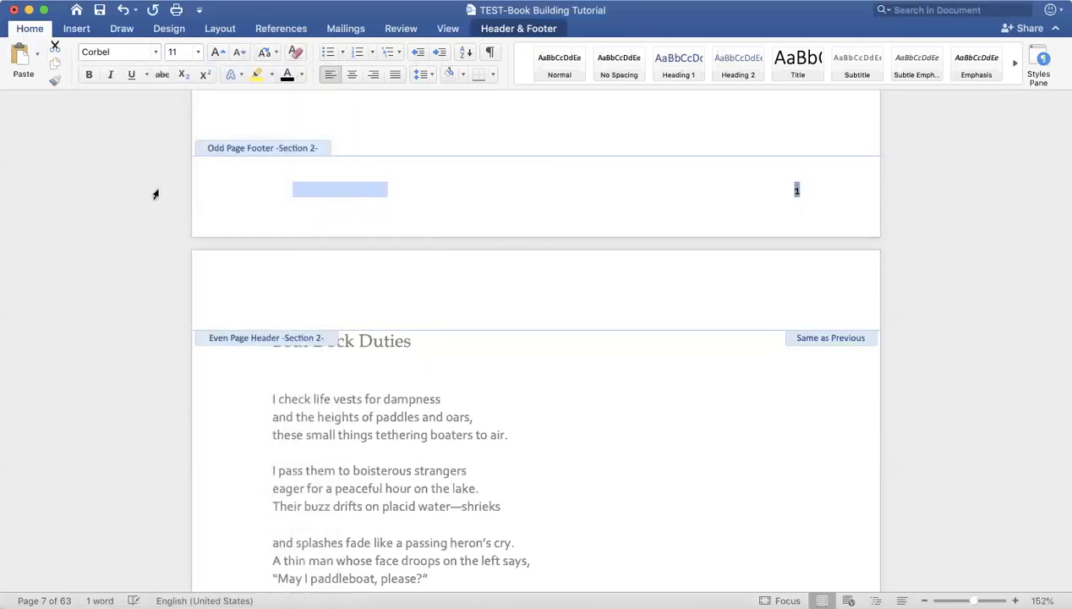
{"action": "left_click", "coordinate": [198, 55]}
{"action": "left_click", "coordinate": [188, 155]}
{"action": "left_click", "coordinate": [198, 51]}
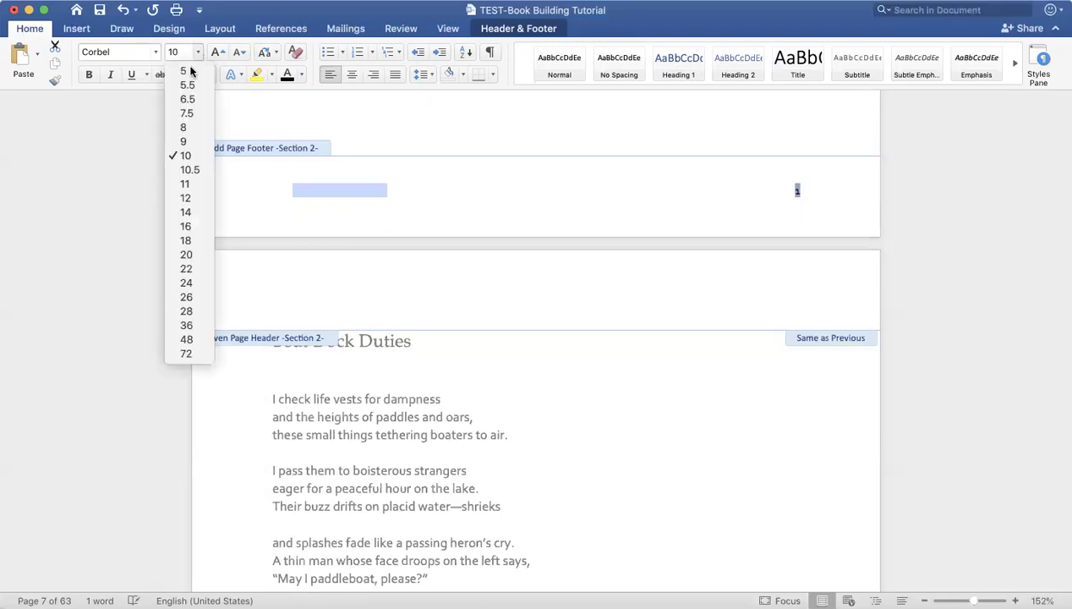
{"action": "left_click", "coordinate": [191, 185]}
{"action": "double_click", "coordinate": [441, 449]}
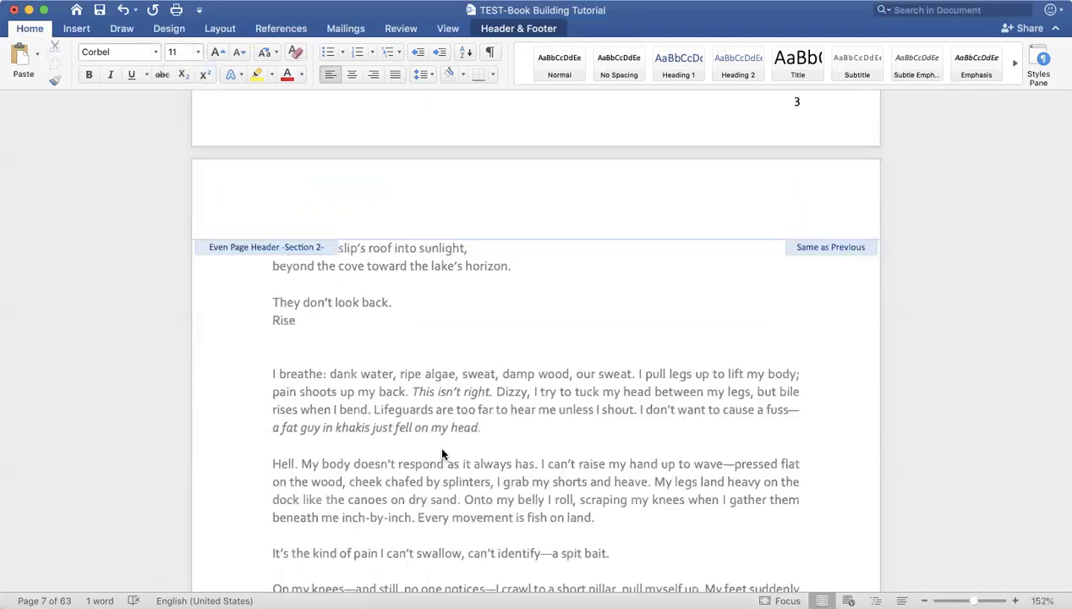
Change the footer page number's font to Book Antiqua
{"action": "scroll", "coordinate": [441, 449], "scroll_direction": "up", "scroll_amount": 10}
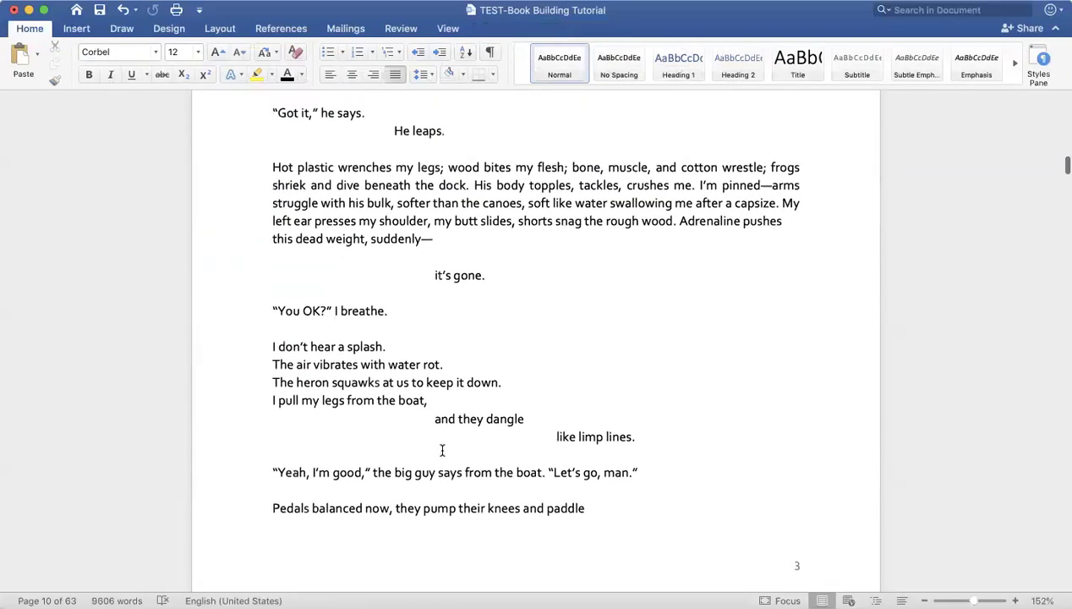
{"action": "scroll", "coordinate": [441, 449], "scroll_direction": "up", "scroll_amount": 15}
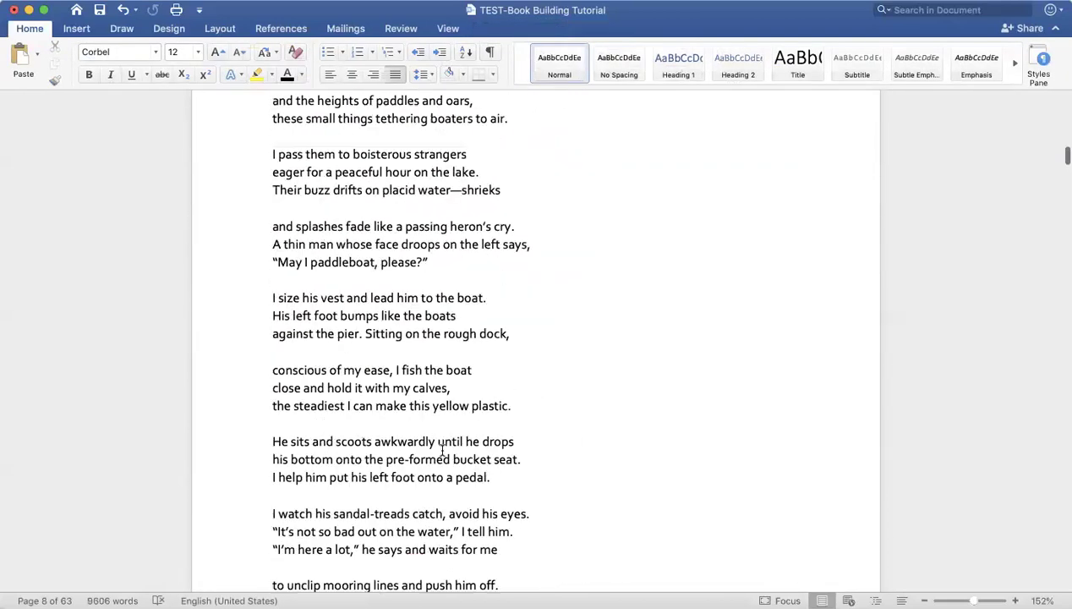
{"action": "scroll", "coordinate": [441, 449], "scroll_direction": "up", "scroll_amount": 2}
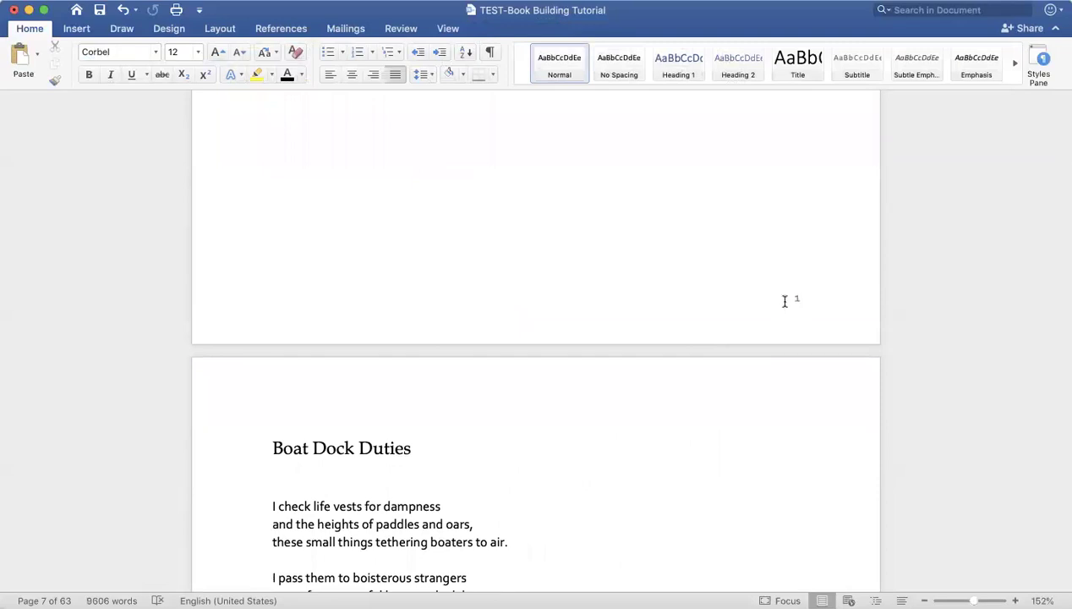
{"action": "double_click", "coordinate": [784, 301]}
{"action": "key", "text": "super+a"}
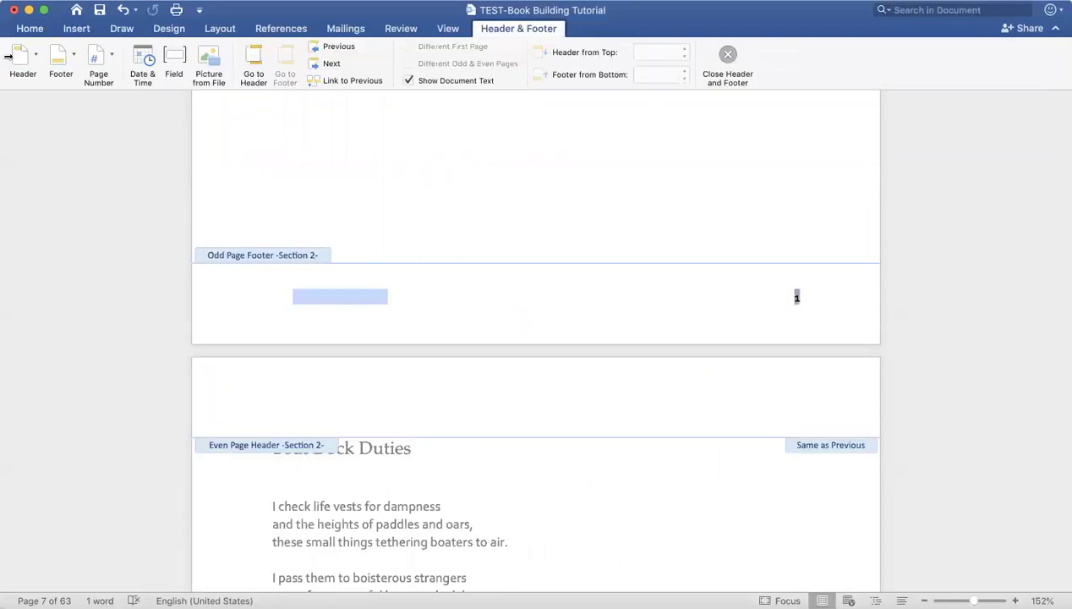
{"action": "left_click", "coordinate": [38, 29]}
{"action": "left_click", "coordinate": [156, 53]}
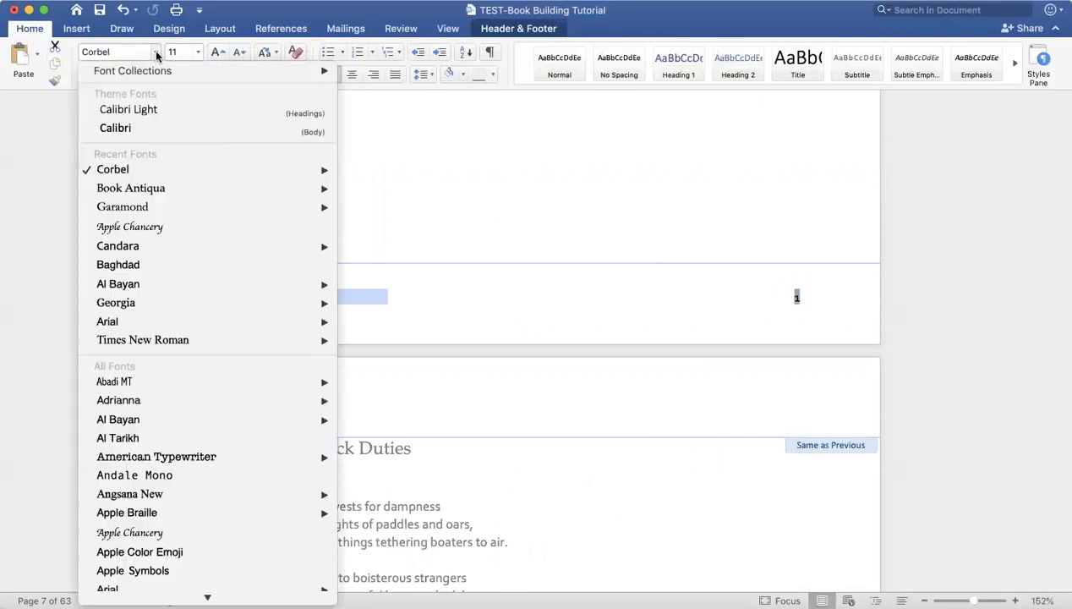
{"action": "left_click", "coordinate": [173, 195]}
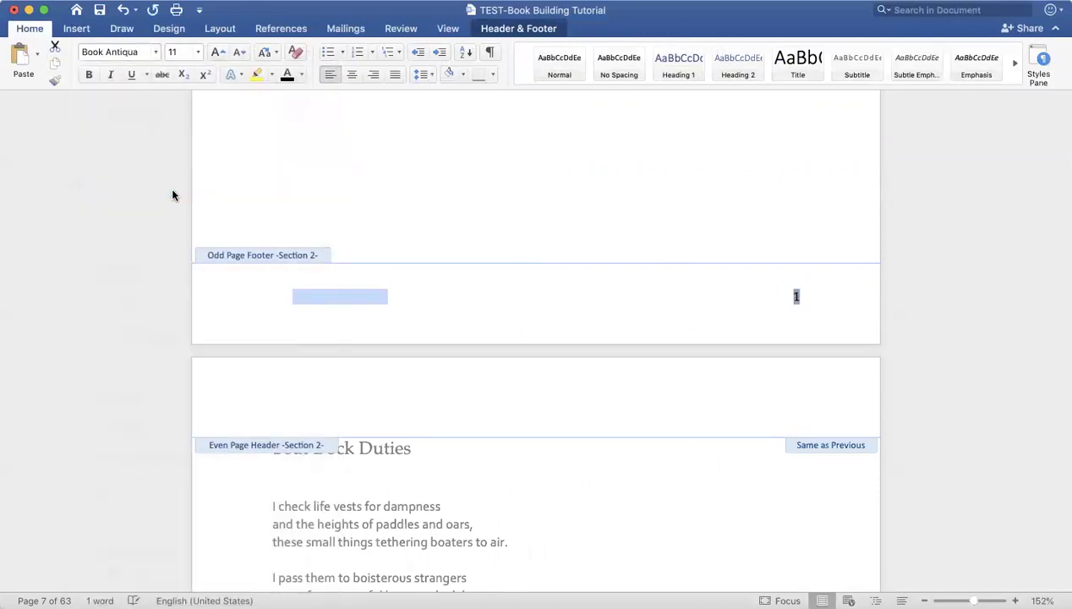
{"action": "double_click", "coordinate": [465, 203]}
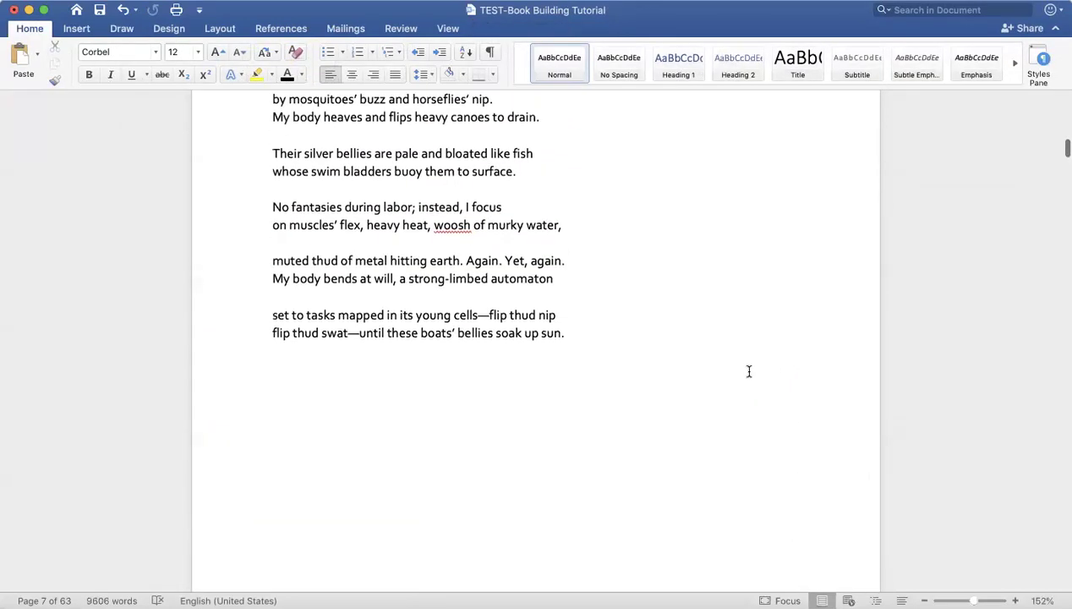
Set the even-page footer's page number 2 in Book Antiqua, then return to the poem body
{"action": "scroll", "coordinate": [750, 369], "scroll_direction": "down", "scroll_amount": 10}
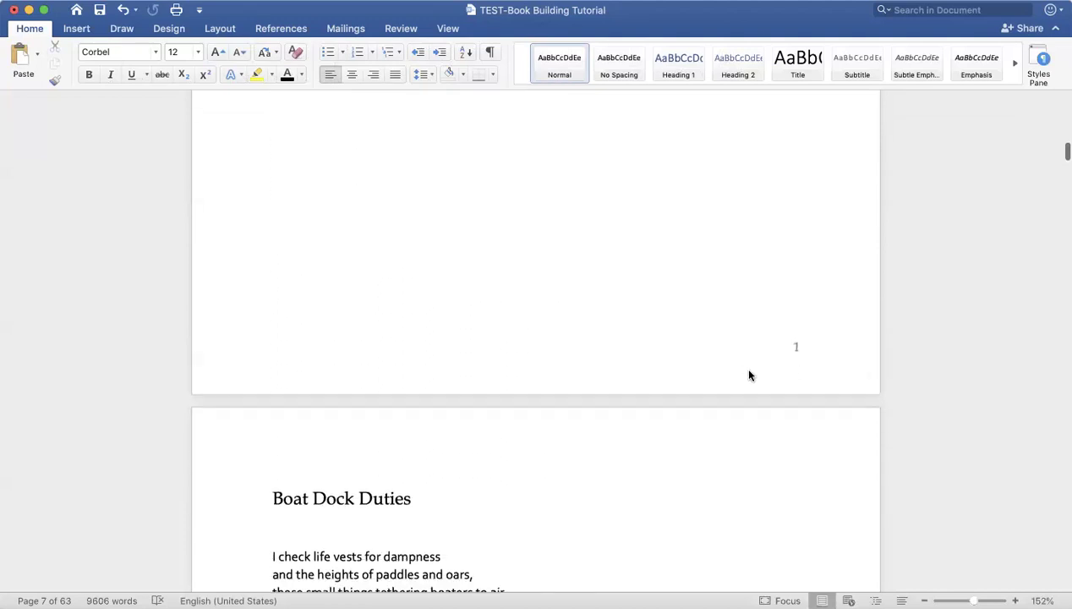
{"action": "scroll", "coordinate": [749, 372], "scroll_direction": "down", "scroll_amount": 15}
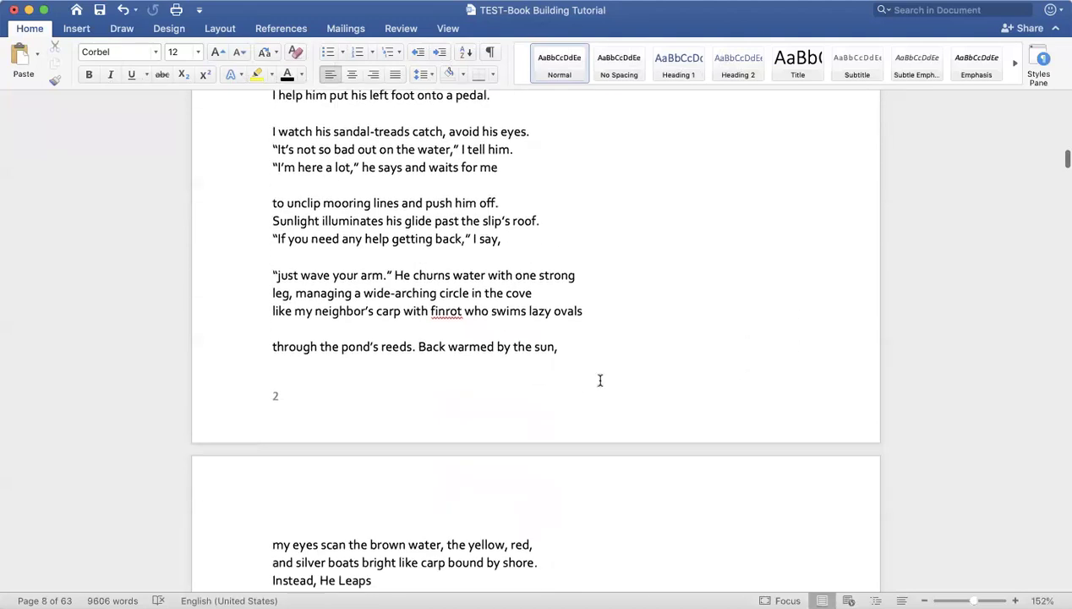
{"action": "double_click", "coordinate": [315, 399]}
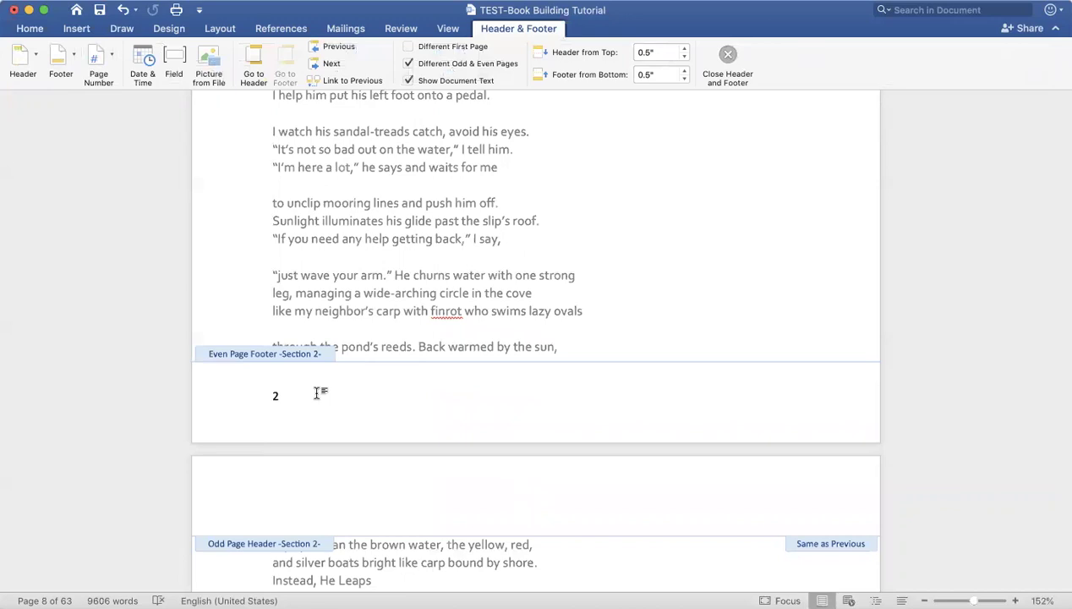
{"action": "triple_click", "coordinate": [317, 394]}
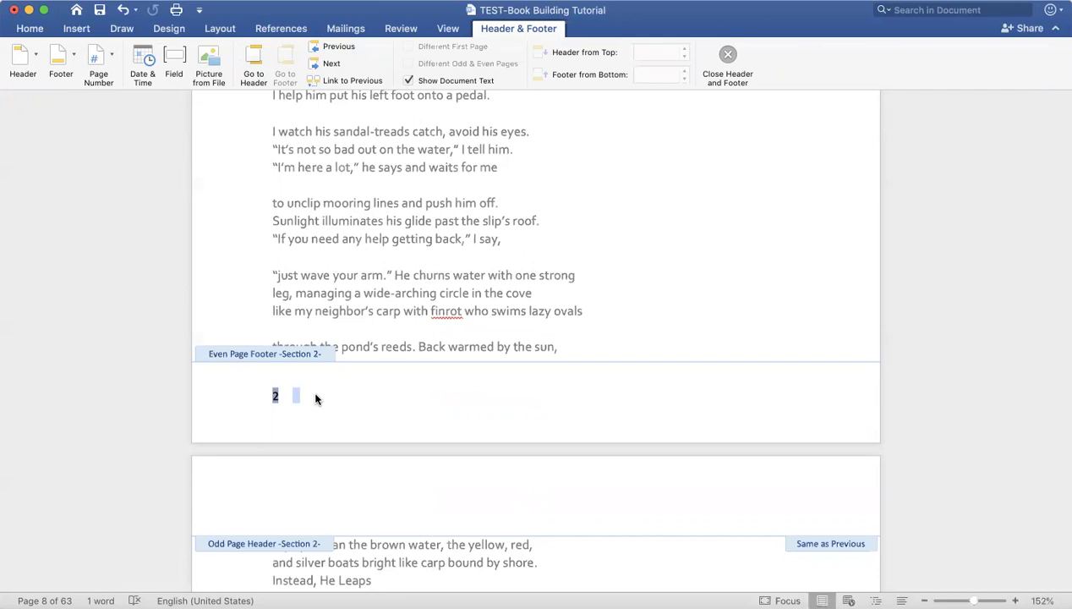
{"action": "left_click", "coordinate": [27, 30]}
{"action": "left_click", "coordinate": [156, 51]}
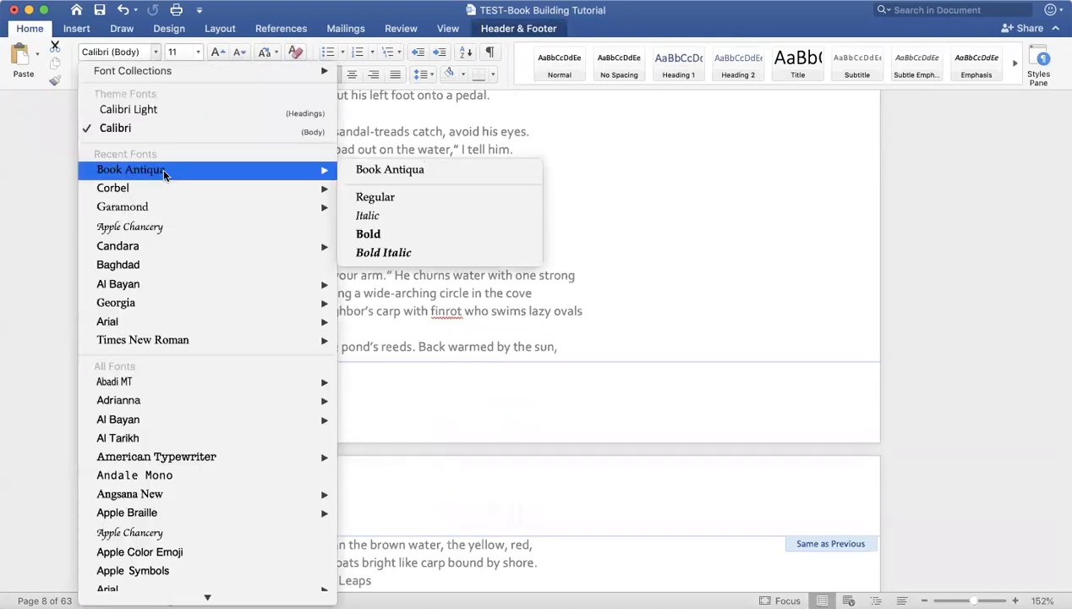
{"action": "left_click", "coordinate": [162, 169]}
{"action": "double_click", "coordinate": [353, 237]}
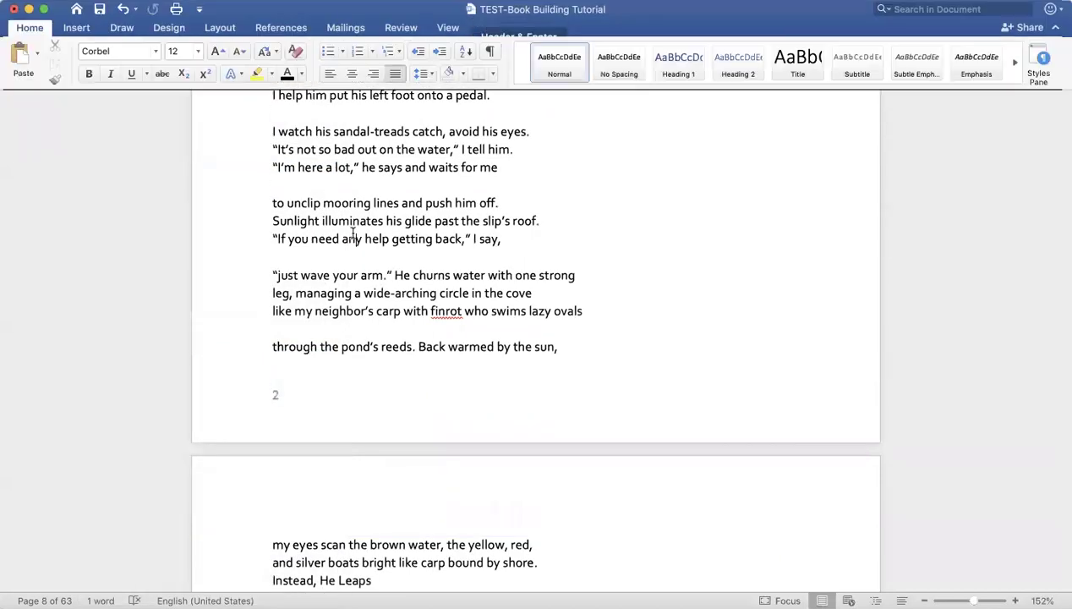
On the Table of Contents page, add trial labels 01 and 02 before Morning Routine and Boat Dock Duties
{"action": "scroll", "coordinate": [353, 234], "scroll_direction": "down", "scroll_amount": 10}
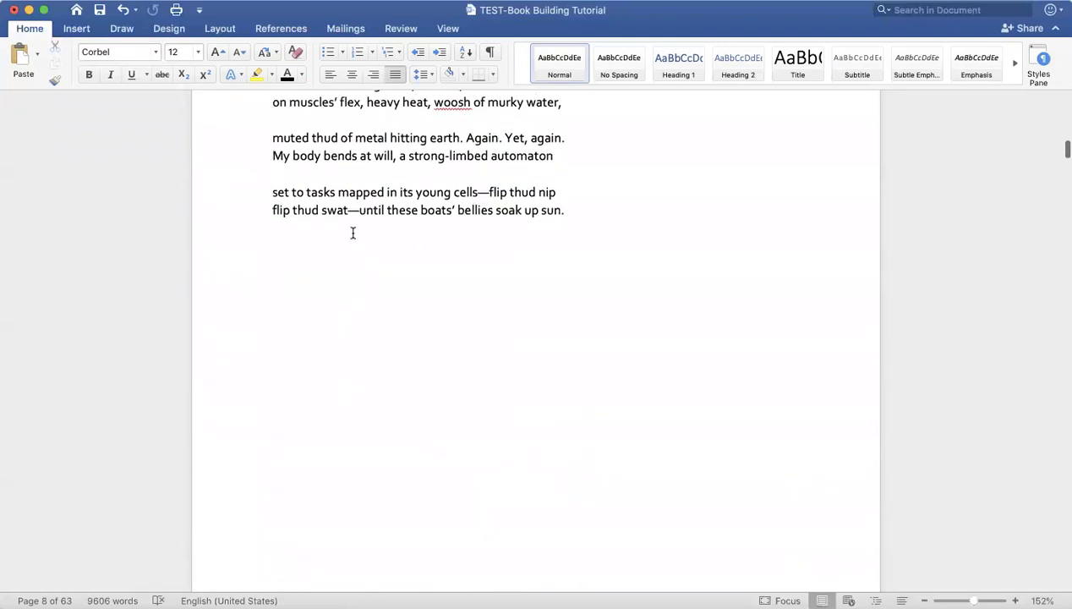
{"action": "scroll", "coordinate": [353, 233], "scroll_direction": "up", "scroll_amount": 10}
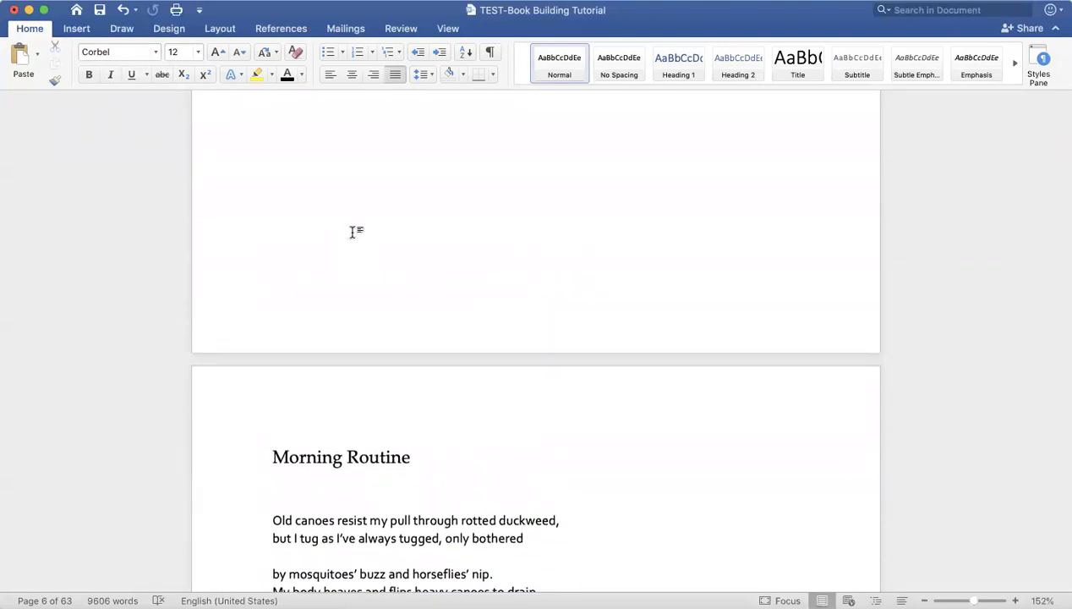
{"action": "scroll", "coordinate": [352, 233], "scroll_direction": "down", "scroll_amount": 1}
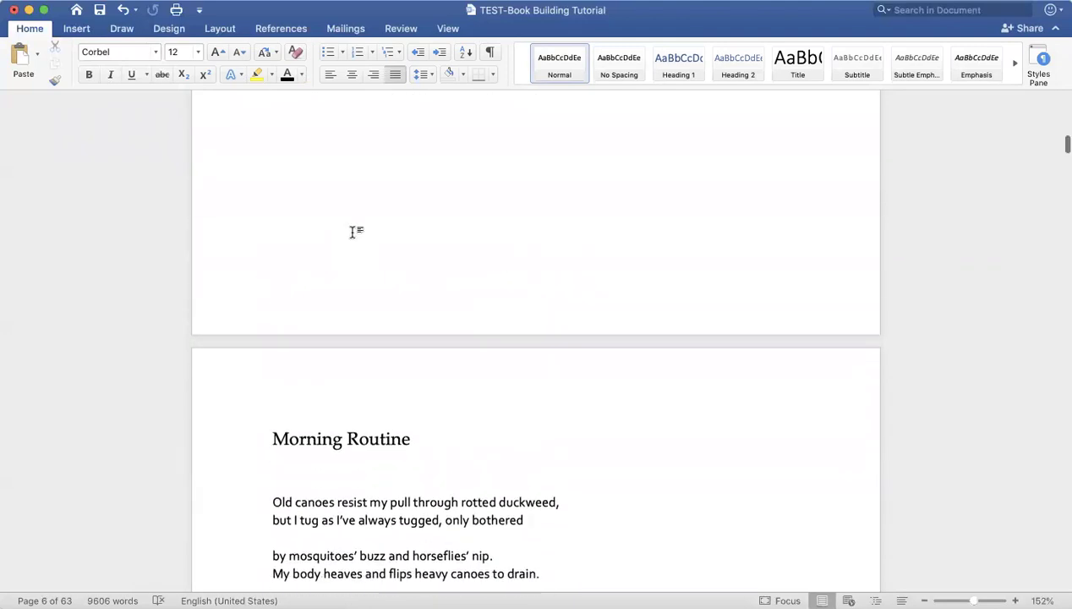
{"action": "scroll", "coordinate": [353, 233], "scroll_direction": "up", "scroll_amount": 10}
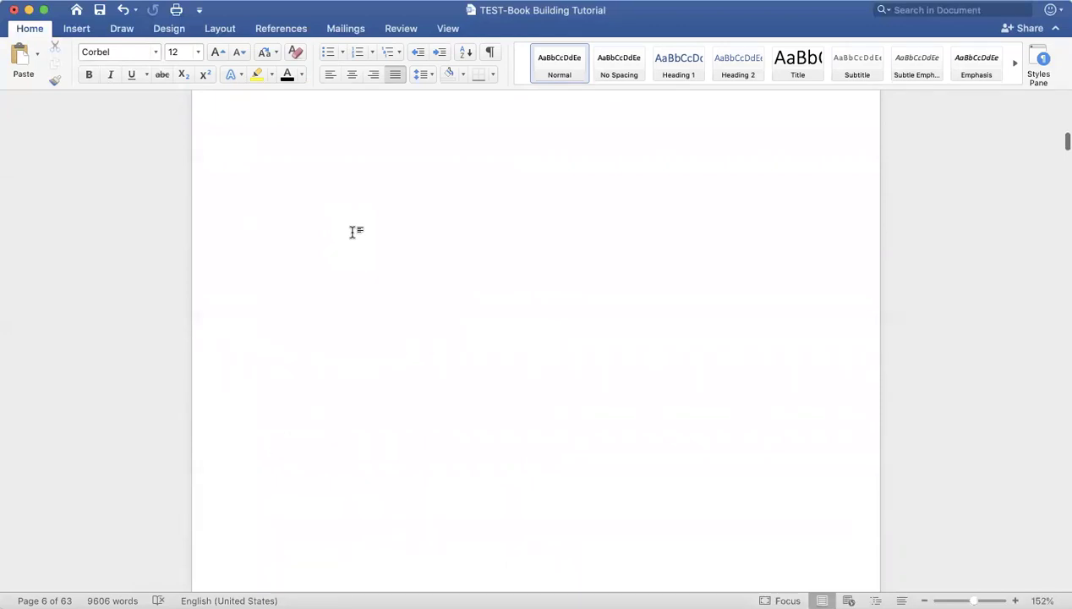
{"action": "scroll", "coordinate": [352, 233], "scroll_direction": "up", "scroll_amount": 10}
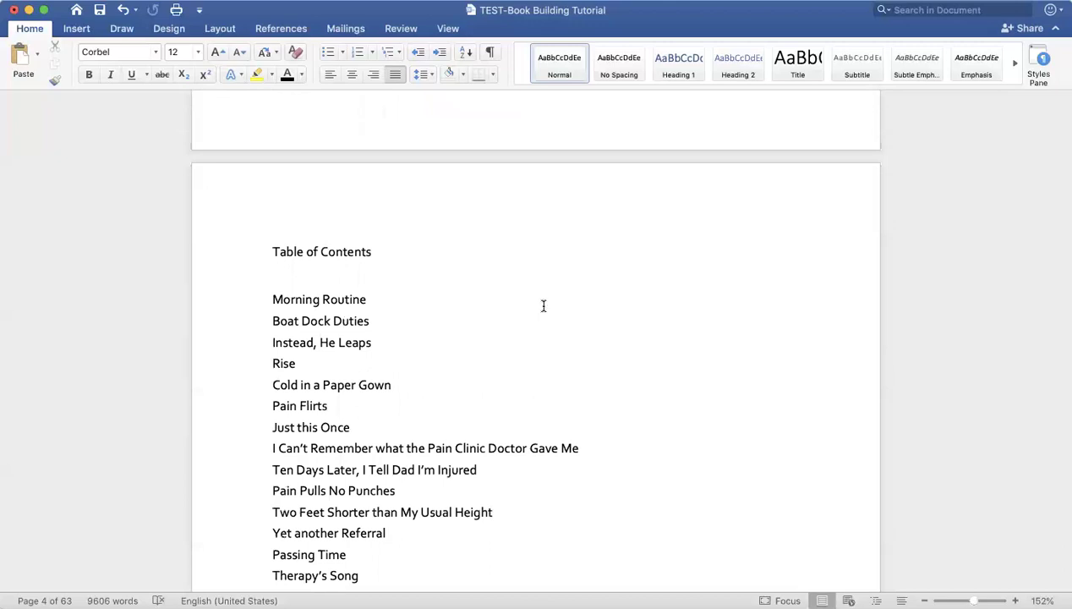
{"action": "left_click", "coordinate": [269, 299]}
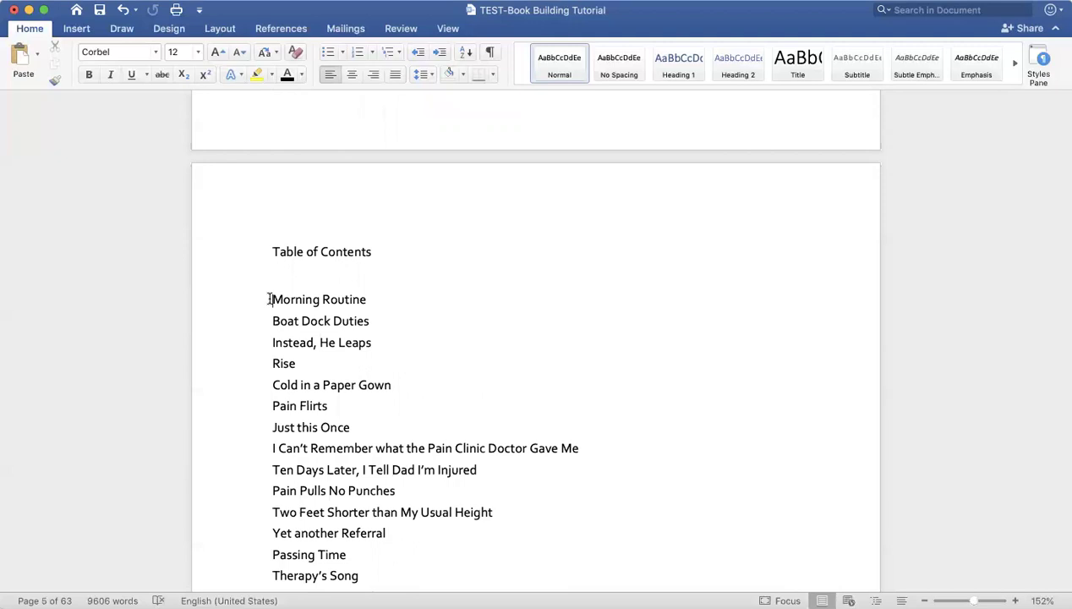
{"action": "type", "text": "01"}
{"action": "key", "text": "Tab"}
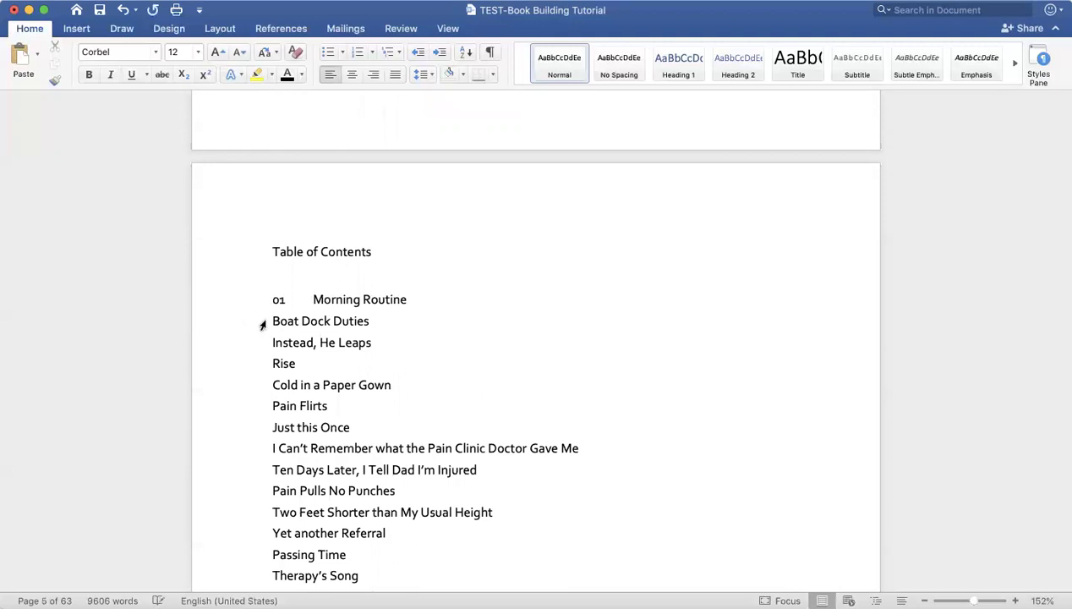
{"action": "left_click", "coordinate": [262, 323]}
{"action": "type", "text": "02"}
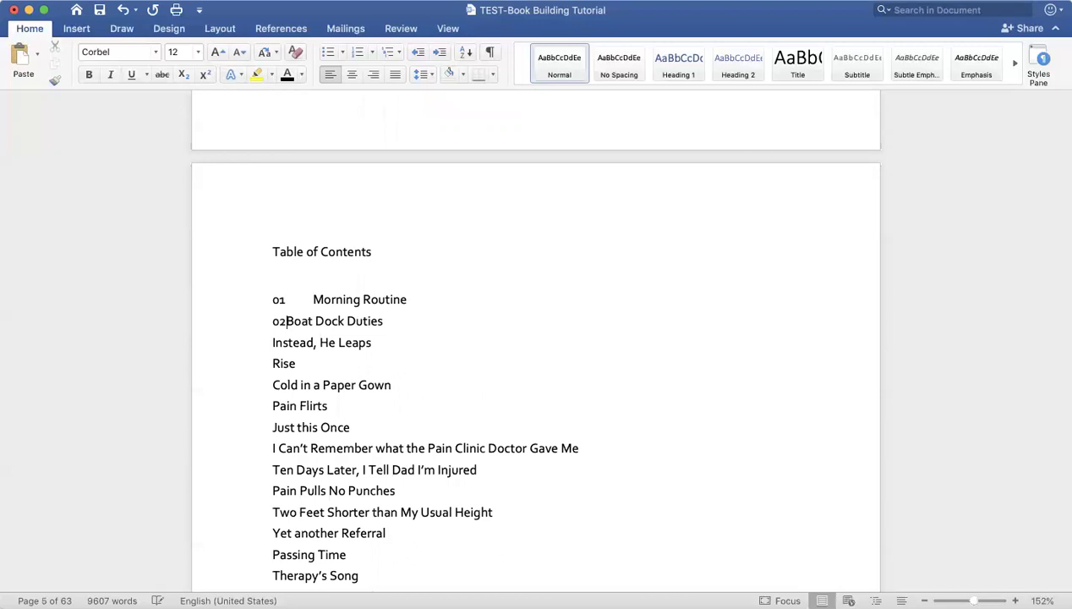
{"action": "key", "text": "Tab"}
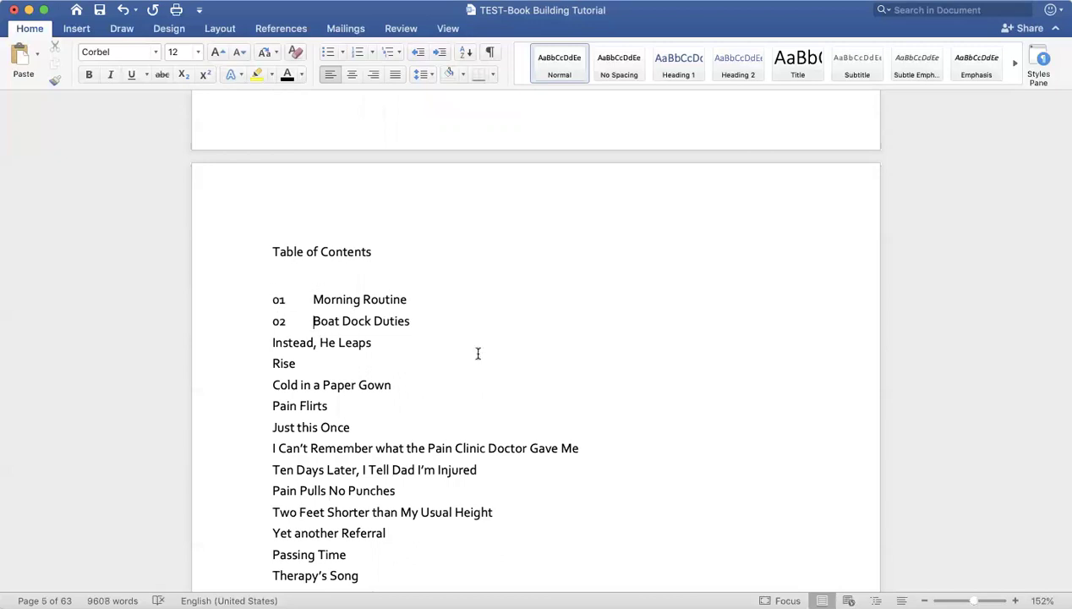
Delete the 01 and 02 labels so the contents titles stay unnumbered
{"action": "left_click_drag", "start_coordinate": [313, 299], "coordinate": [245, 323]}
{"action": "key", "text": "BackSpace"}
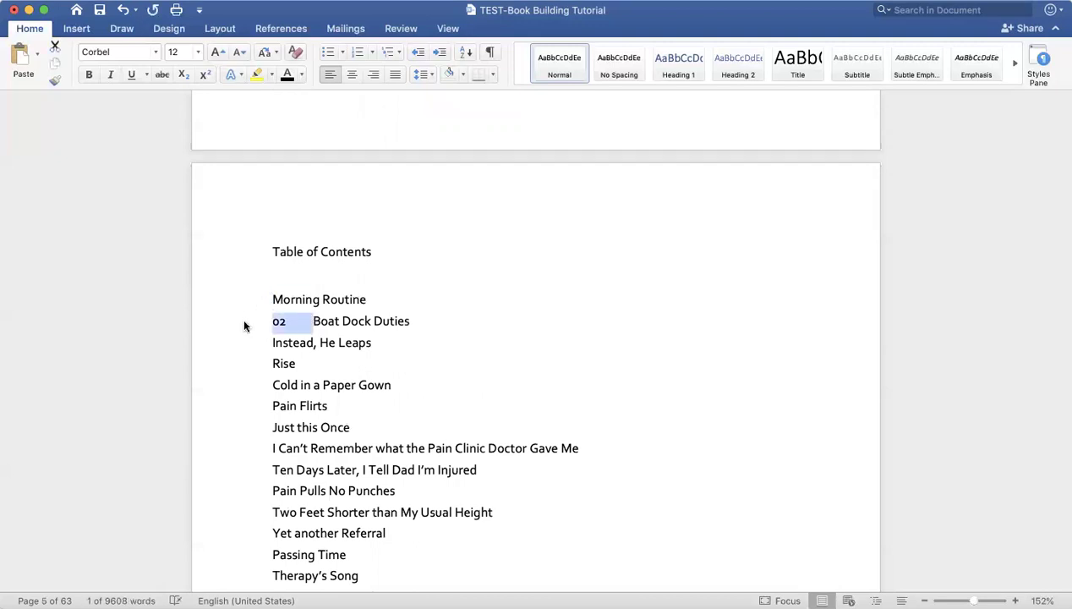
{"action": "type", "text": "01"}
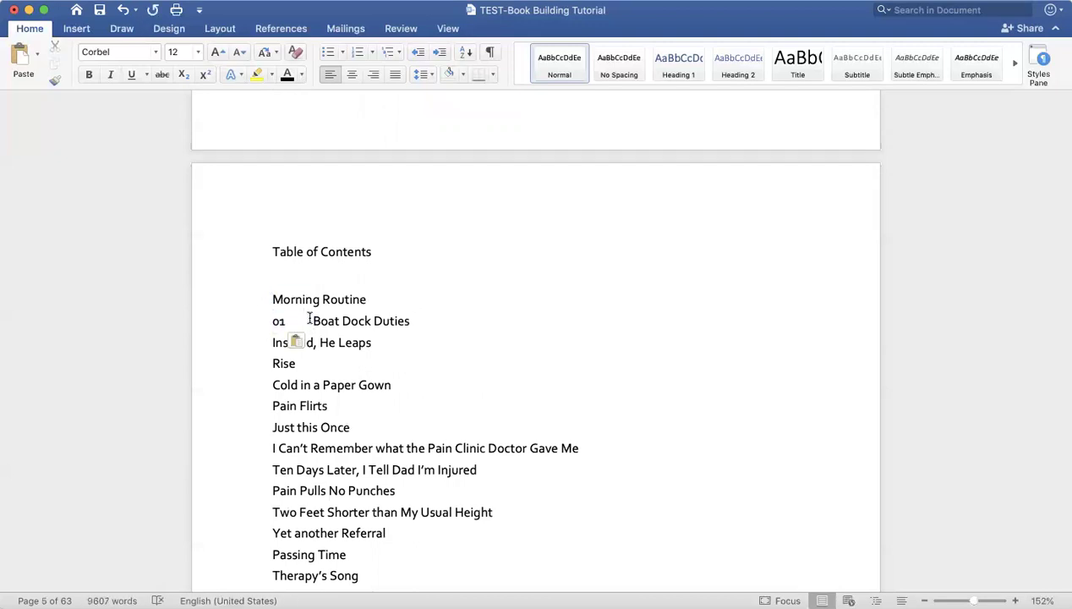
{"action": "left_click_drag", "start_coordinate": [312, 322], "coordinate": [235, 323]}
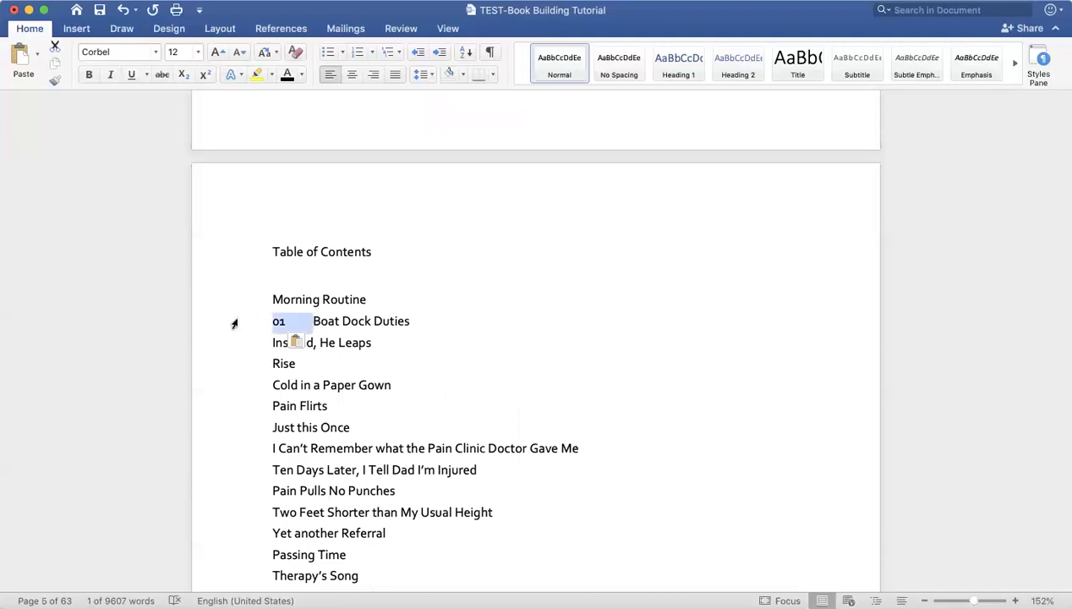
{"action": "key", "text": "BackSpace"}
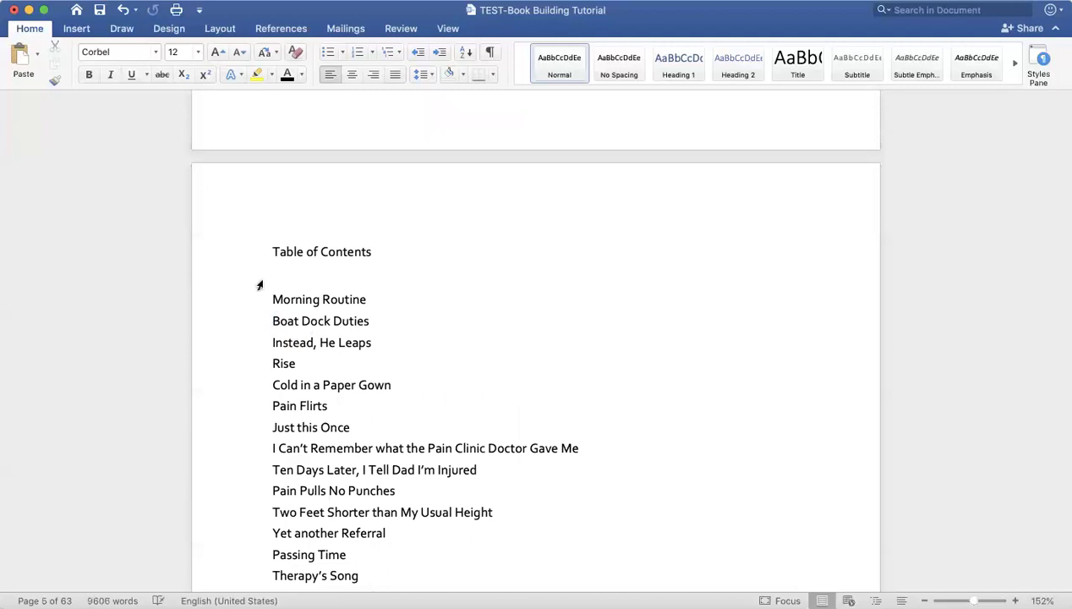
Centre the contents titles and add tab-separated page numbers 01 and 02 after the first two entries
{"action": "left_click_drag", "start_coordinate": [272, 297], "coordinate": [361, 514]}
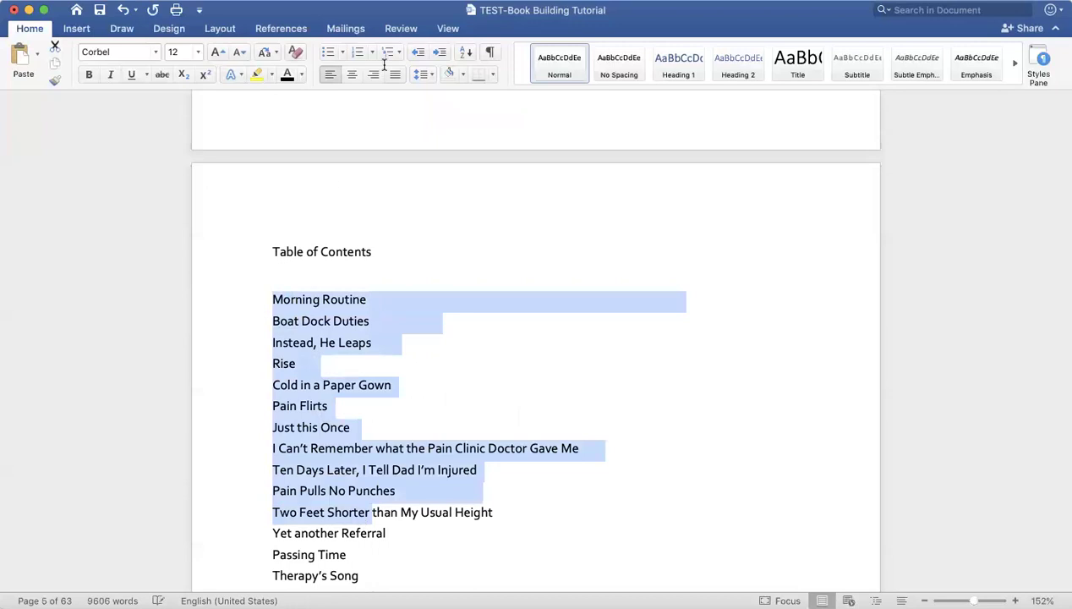
{"action": "left_click", "coordinate": [353, 74]}
{"action": "left_click", "coordinate": [510, 342]}
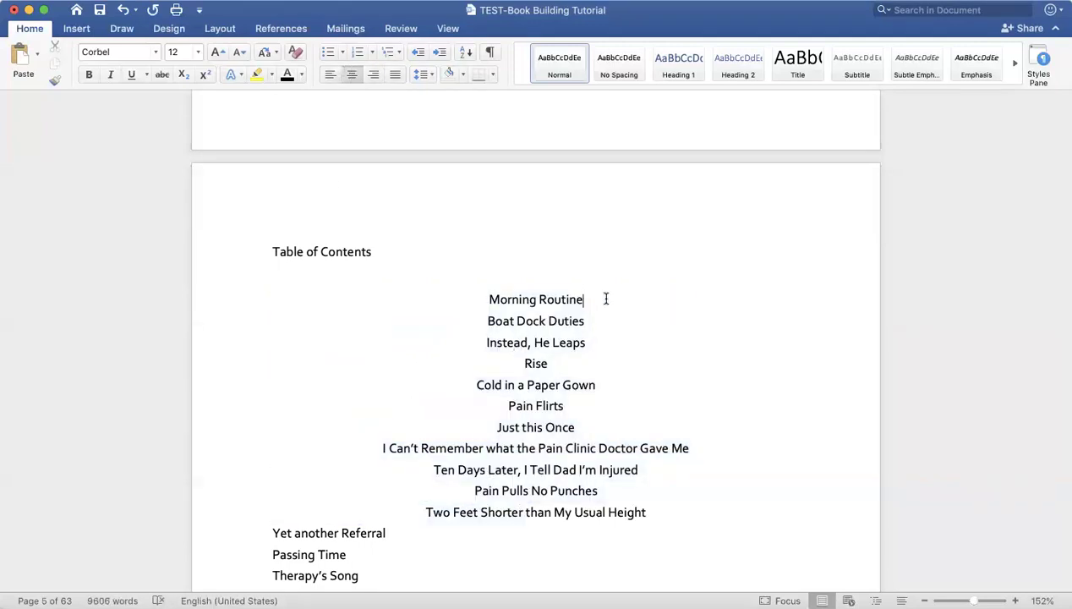
{"action": "key", "text": "Tab"}
{"action": "key", "text": "Tab"}
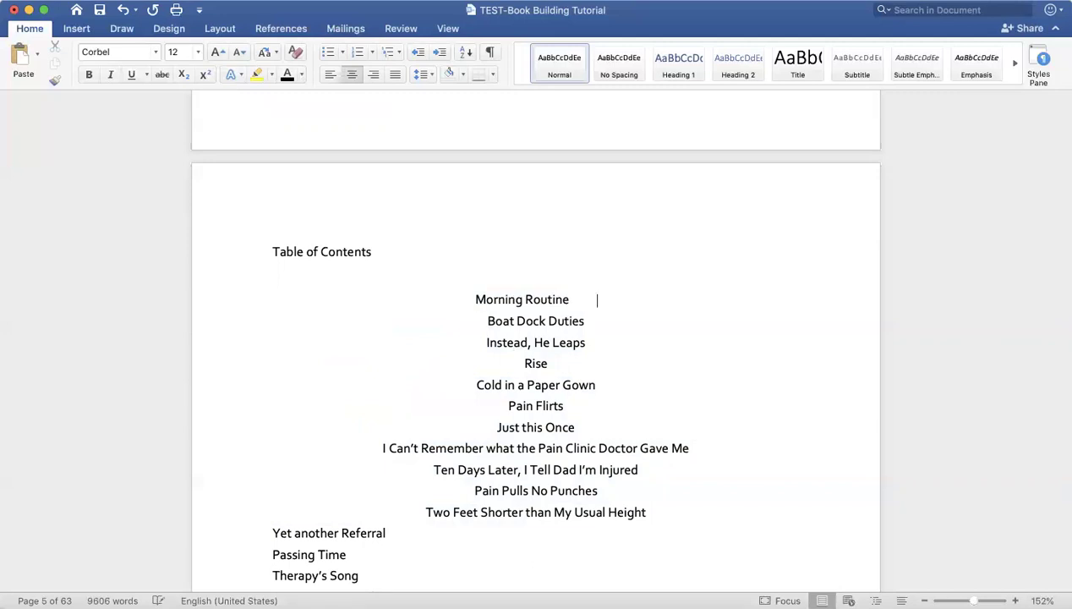
{"action": "type", "text": "01"}
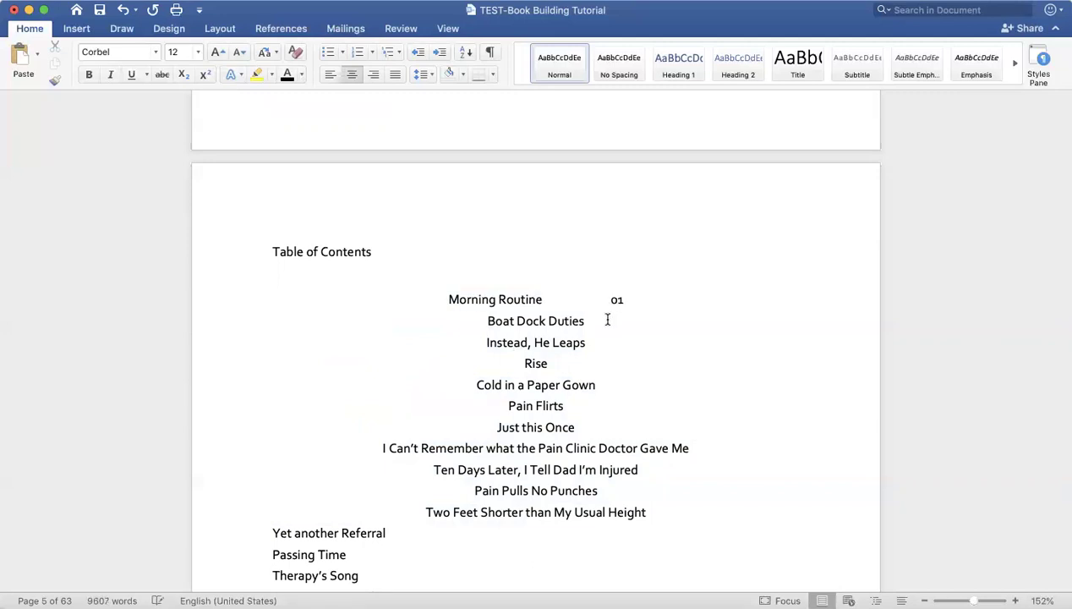
{"action": "key", "text": "Tab"}
{"action": "key", "text": "Tab"}
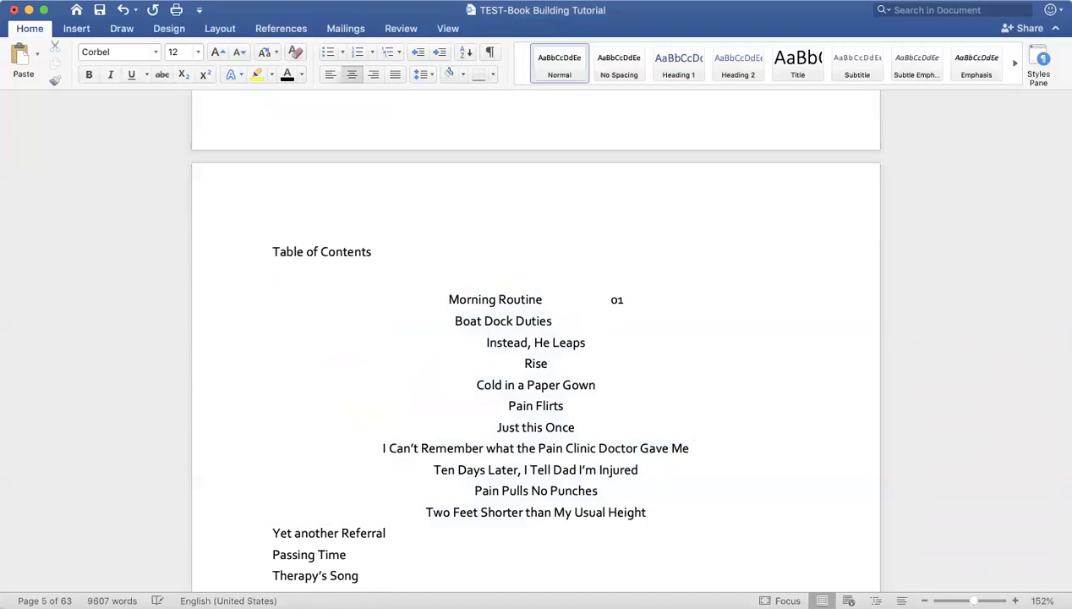
{"action": "type", "text": "02"}
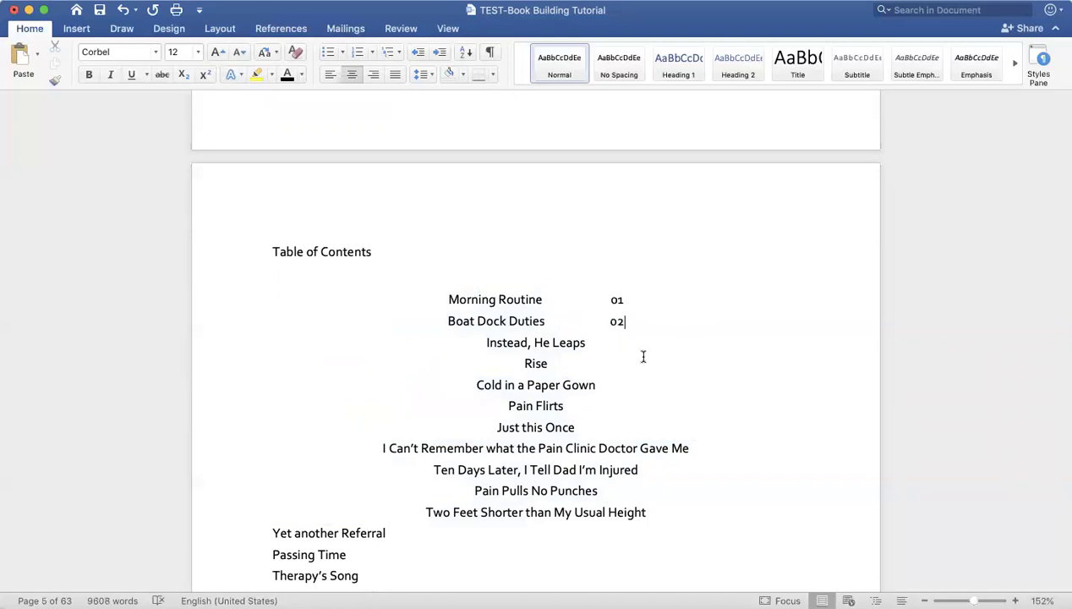
Remove the stray tab gap and page number 10 after the Gave Me title
{"action": "left_click", "coordinate": [690, 448]}
{"action": "key", "text": "Tab"}
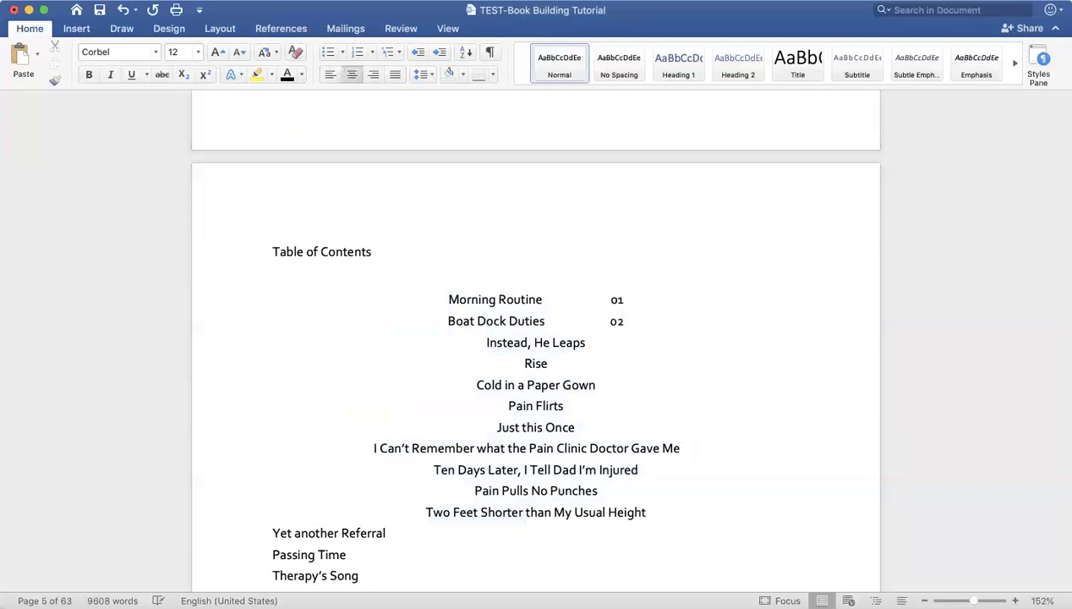
{"action": "key", "text": "Tab"}
{"action": "type", "text": "10"}
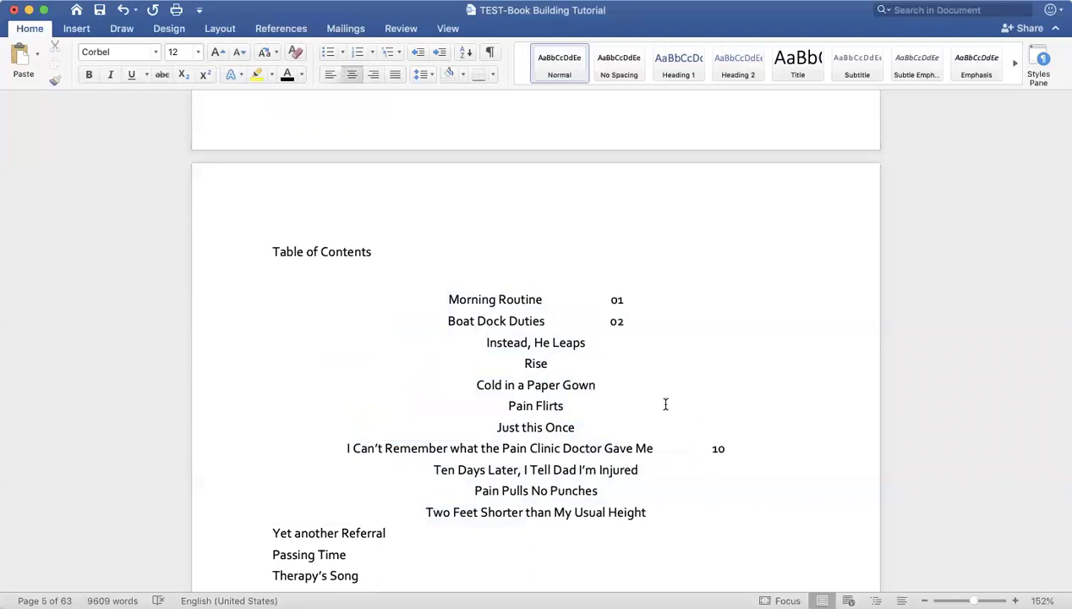
{"action": "left_click_drag", "start_coordinate": [695, 448], "coordinate": [653, 448]}
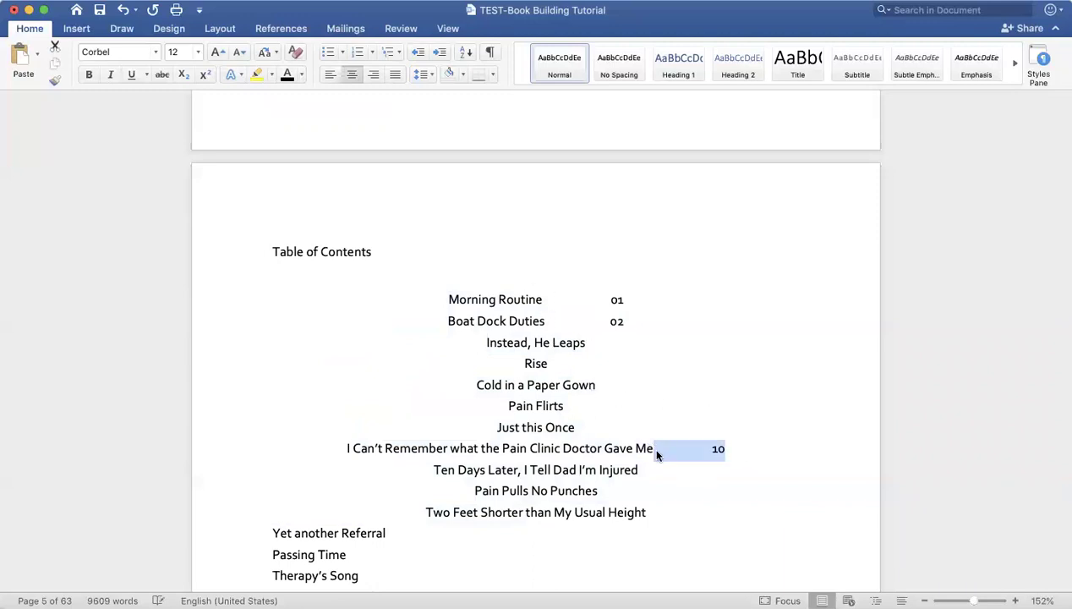
{"action": "key", "text": "BackSpace"}
Left-align the Morning Routine and Boat Dock Duties entries and select the tab gap before 01
{"action": "left_click_drag", "start_coordinate": [660, 331], "coordinate": [554, 321]}
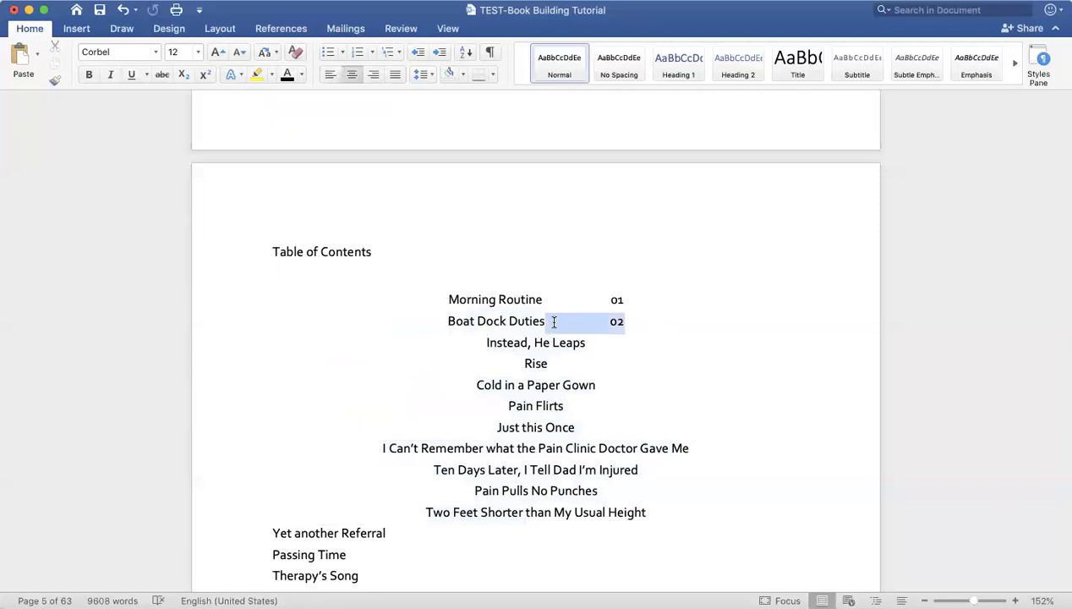
{"action": "left_click", "coordinate": [548, 317]}
{"action": "left_click_drag", "start_coordinate": [627, 326], "coordinate": [426, 299]}
{"action": "left_click", "coordinate": [373, 74]}
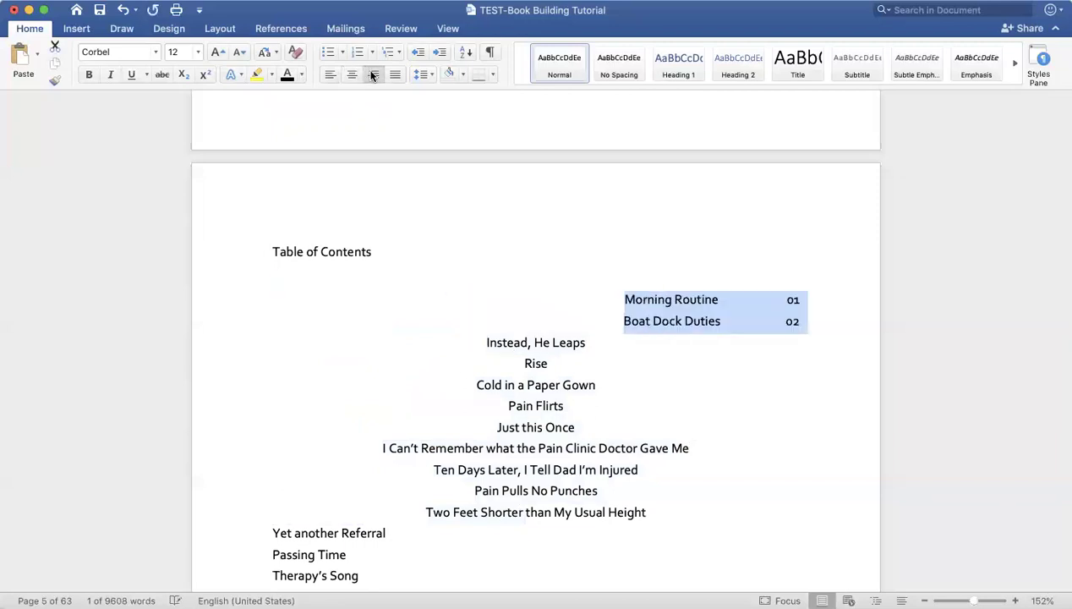
{"action": "left_click", "coordinate": [456, 333]}
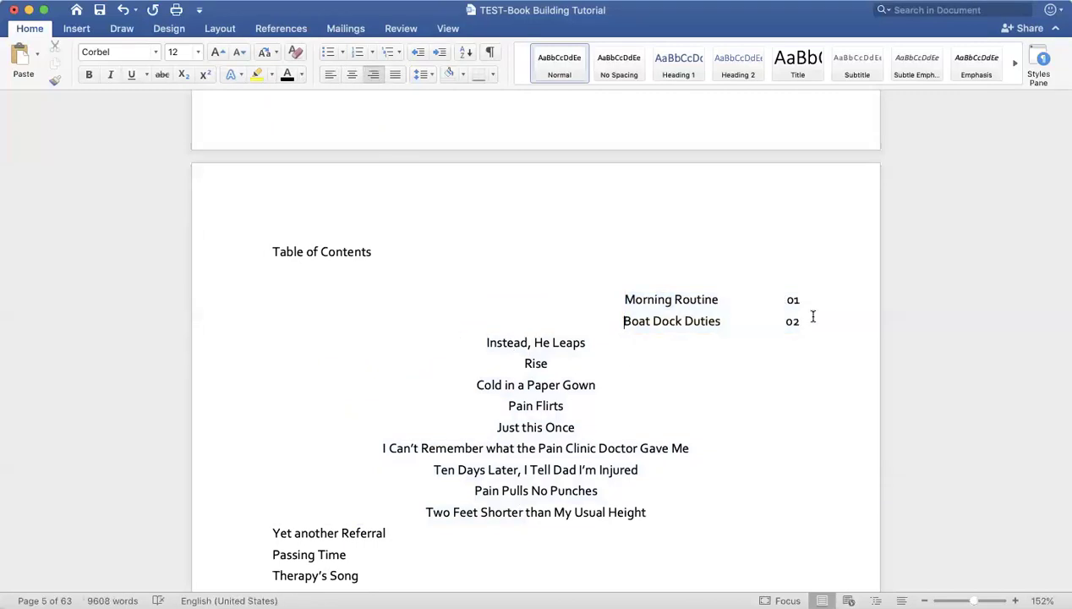
{"action": "left_click_drag", "start_coordinate": [813, 316], "coordinate": [623, 308]}
{"action": "left_click", "coordinate": [332, 73]}
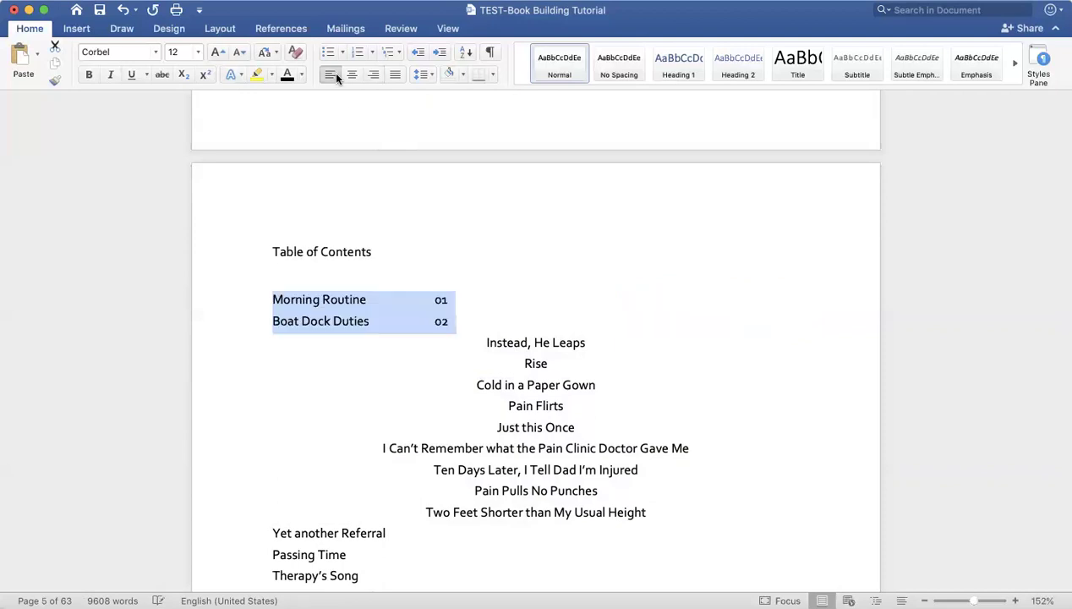
{"action": "left_click", "coordinate": [395, 299]}
{"action": "left_click_drag", "start_coordinate": [429, 301], "coordinate": [371, 303]}
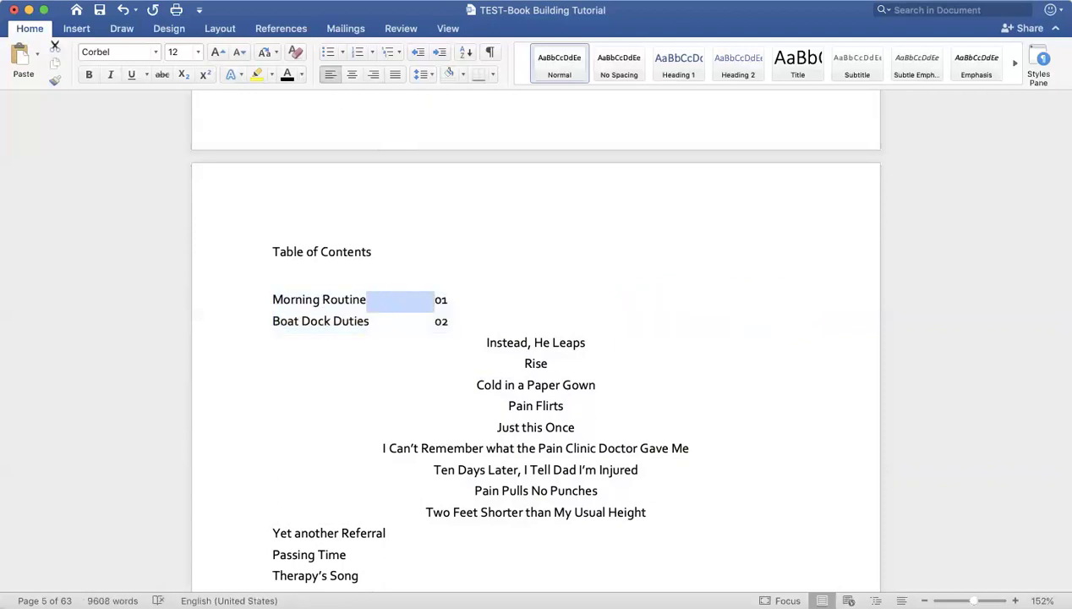
Replace the gaps before 01 and 02 with dotted leaders of periods
{"action": "type", "text": ".................."}
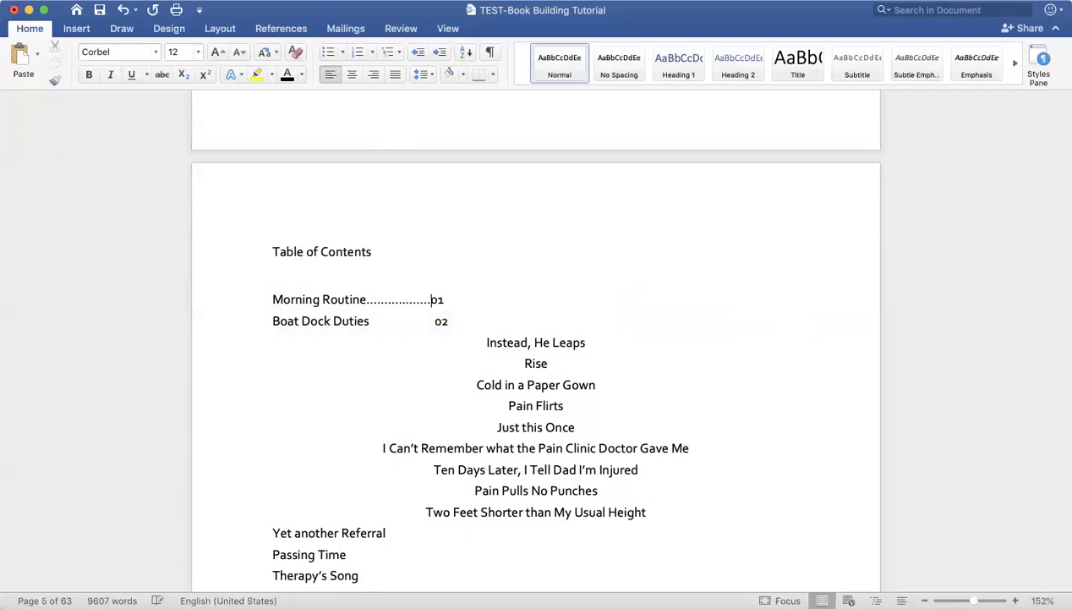
{"action": "type", "text": "....................................................................................................."}
{"action": "key", "text": "BackSpace"}
{"action": "key", "text": "BackSpace"}
{"action": "key", "text": "BackSpace"}
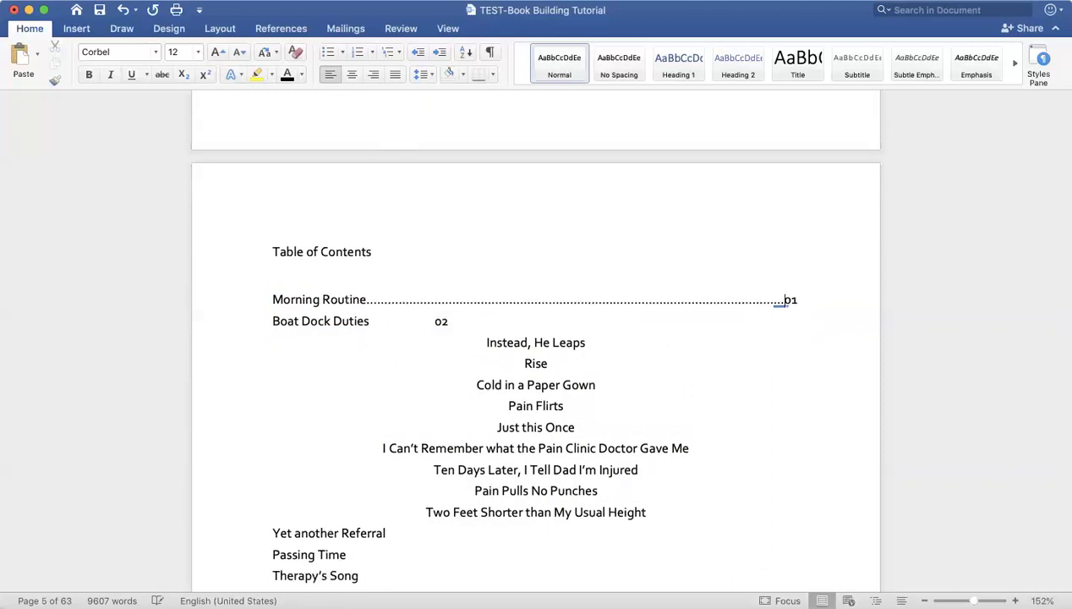
{"action": "left_click_drag", "start_coordinate": [366, 299], "coordinate": [782, 303]}
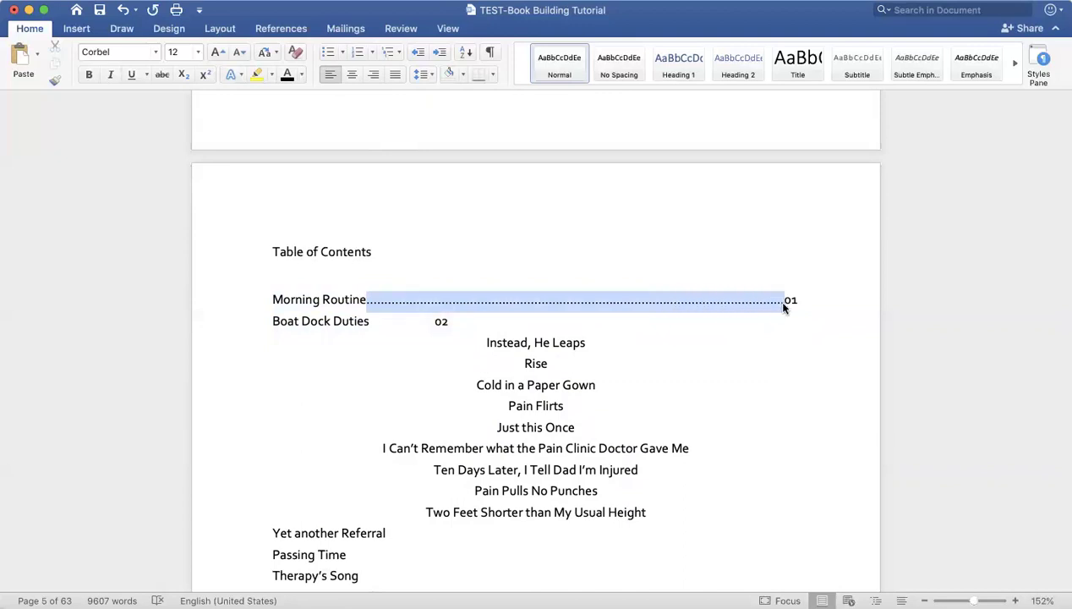
{"action": "left_click_drag", "start_coordinate": [433, 321], "coordinate": [381, 320]}
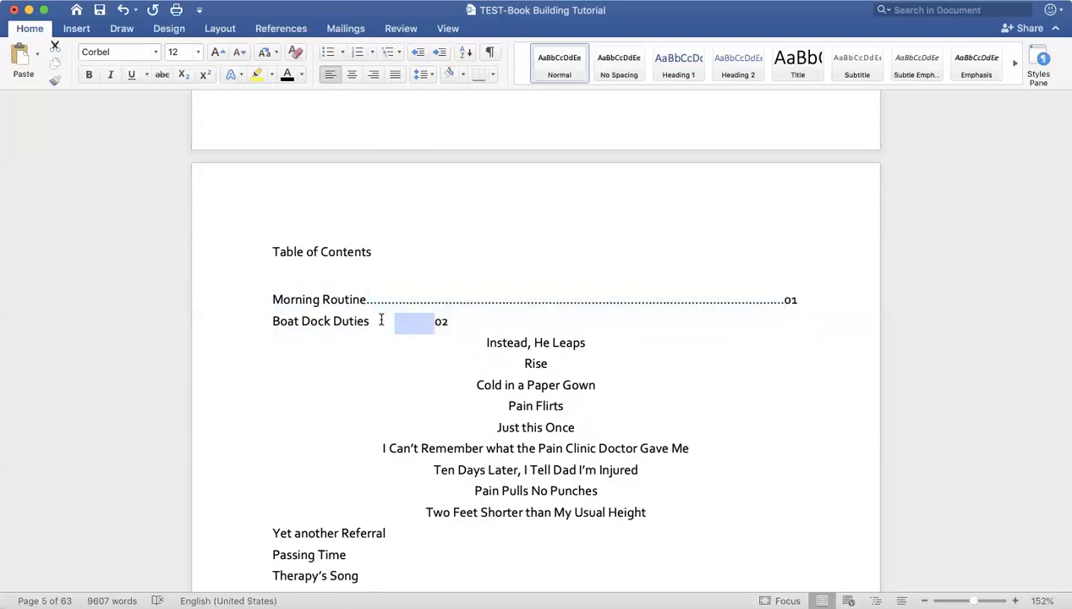
{"action": "key", "text": "super+v"}
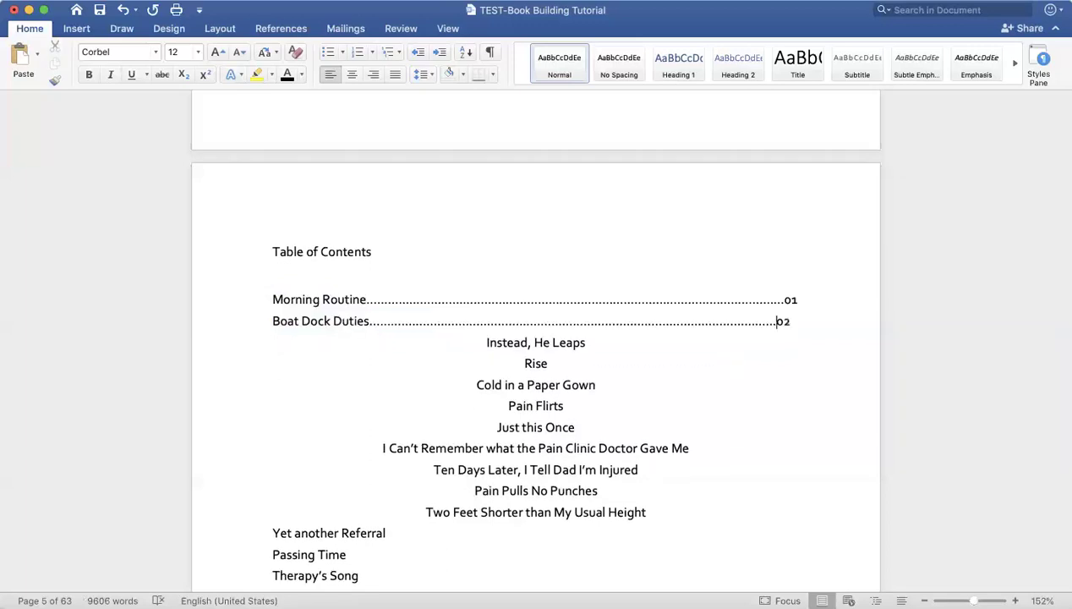
{"action": "type", "text": "..."}
Left-align the Instead, He Leaps entry and paste a dotted leader after it
{"action": "left_click", "coordinate": [584, 342]}
{"action": "left_click", "coordinate": [330, 73]}
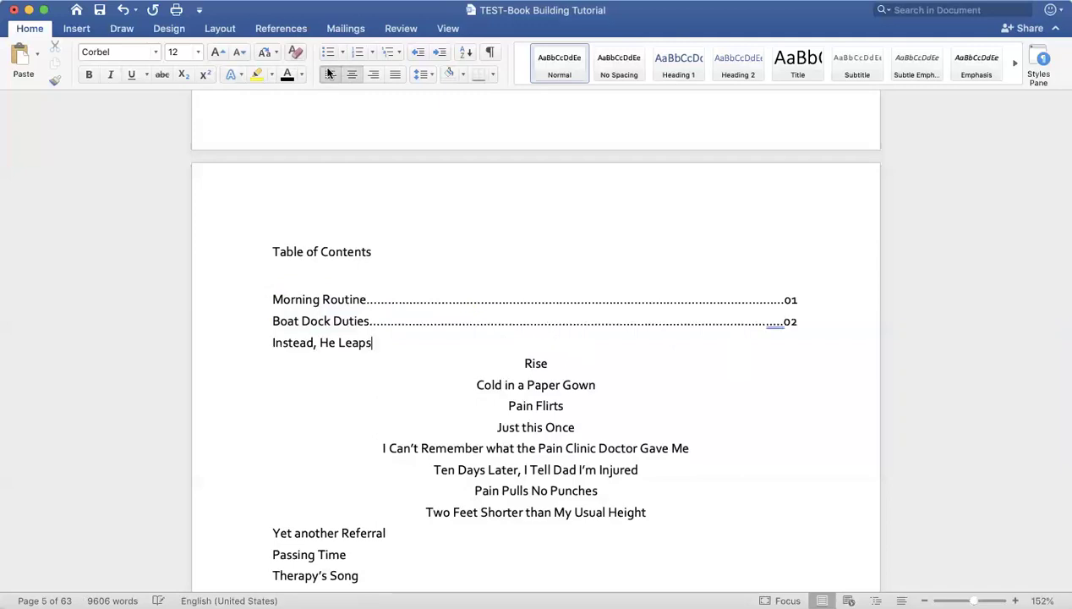
{"action": "key", "text": "super+v"}
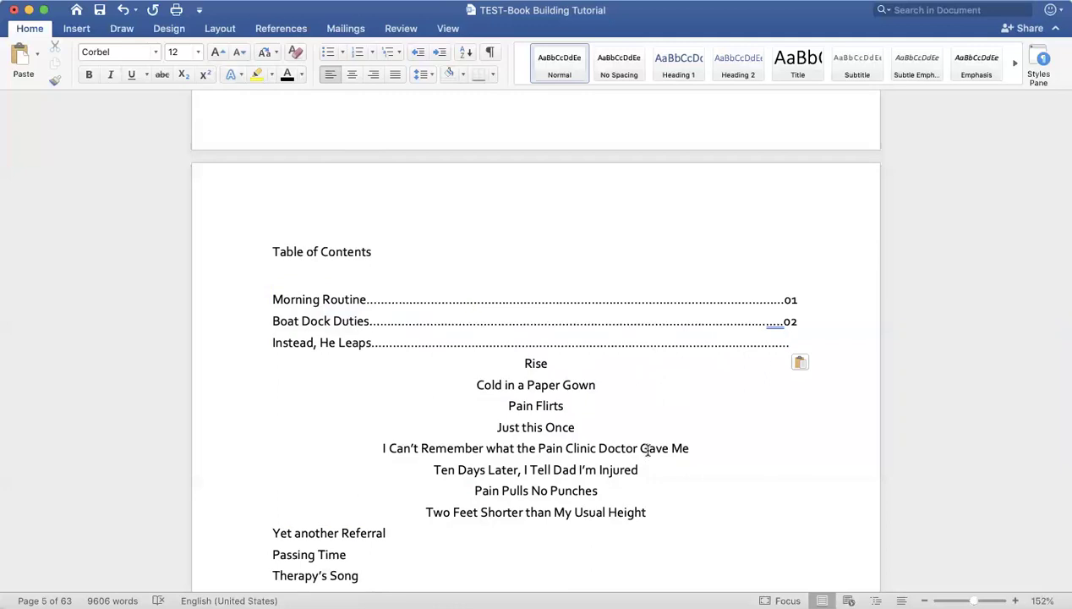
Format the 'Table of Contents' heading as Book Antiqua, 16 pt
{"action": "scroll", "coordinate": [647, 450], "scroll_direction": "down", "scroll_amount": 2}
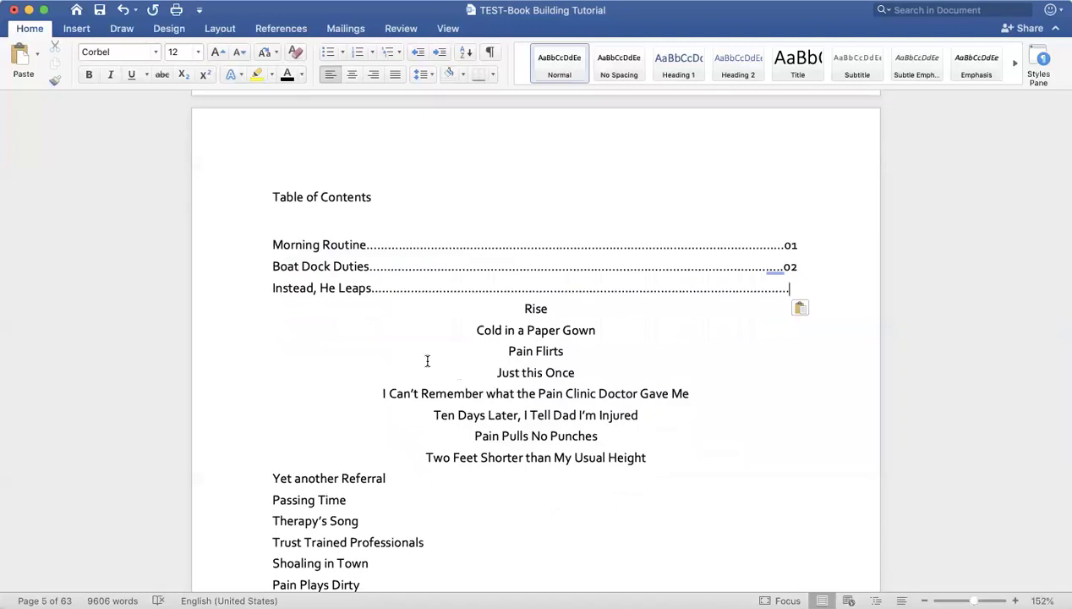
{"action": "scroll", "coordinate": [313, 256], "scroll_direction": "down", "scroll_amount": 3}
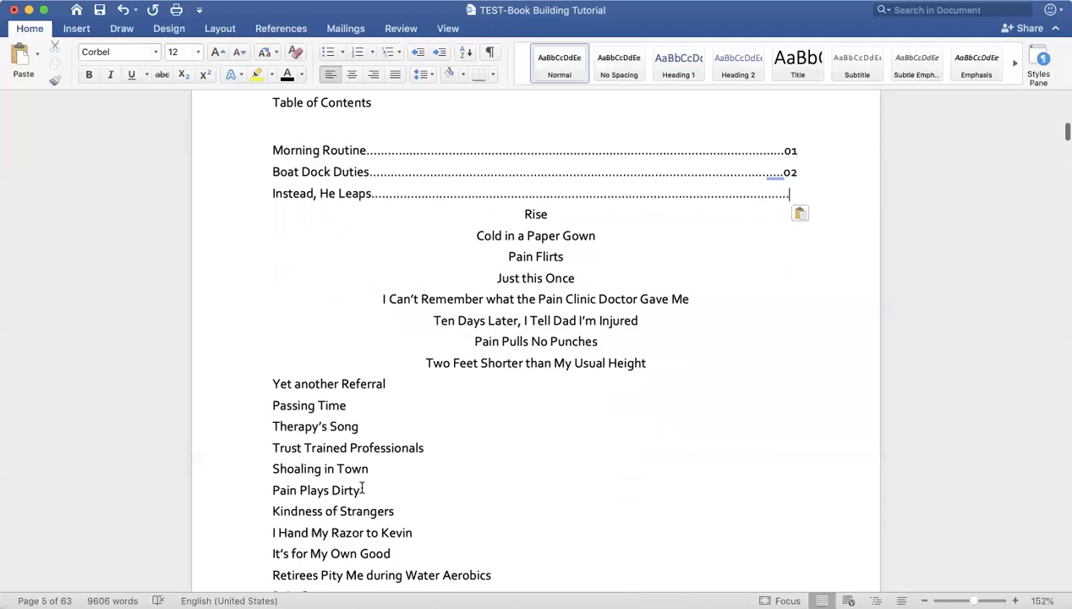
{"action": "scroll", "coordinate": [362, 488], "scroll_direction": "down", "scroll_amount": 5}
{"action": "scroll", "coordinate": [362, 488], "scroll_direction": "up", "scroll_amount": 6}
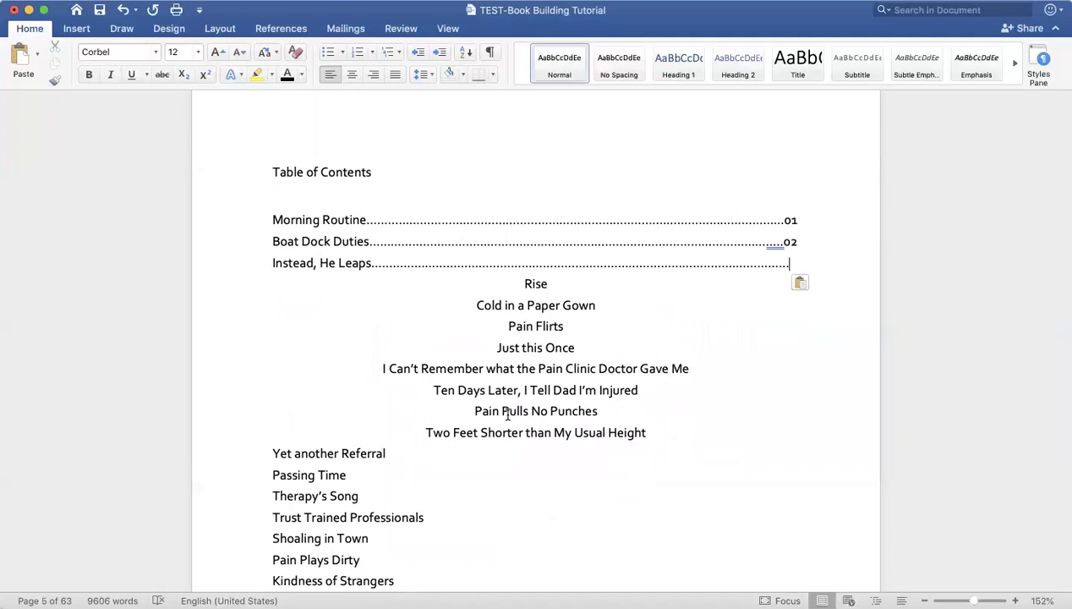
{"action": "scroll", "coordinate": [507, 413], "scroll_direction": "up", "scroll_amount": 3}
{"action": "left_click", "coordinate": [217, 265]}
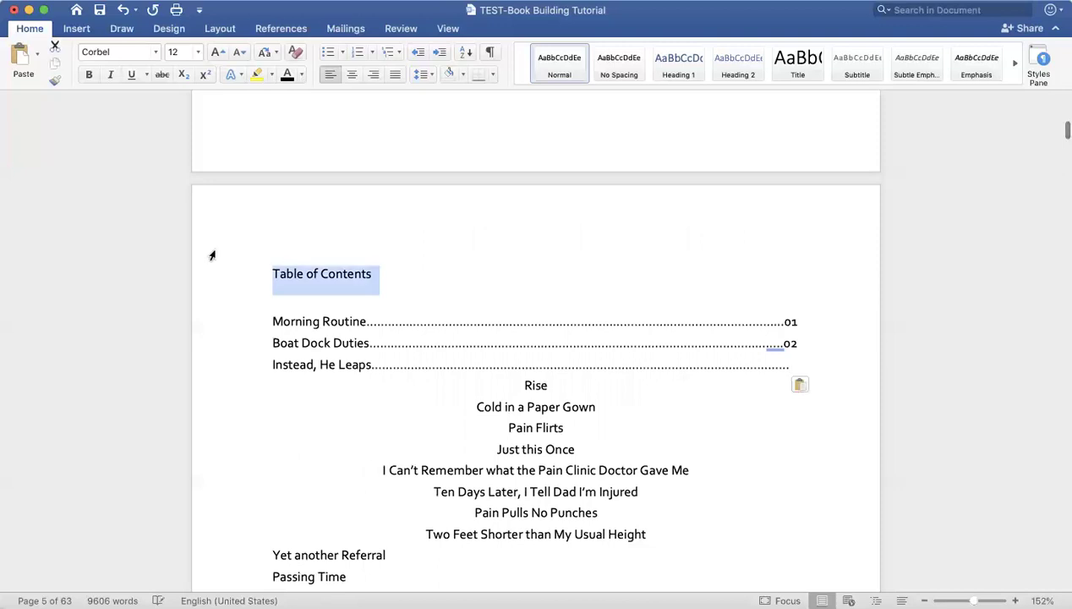
{"action": "left_click", "coordinate": [156, 51]}
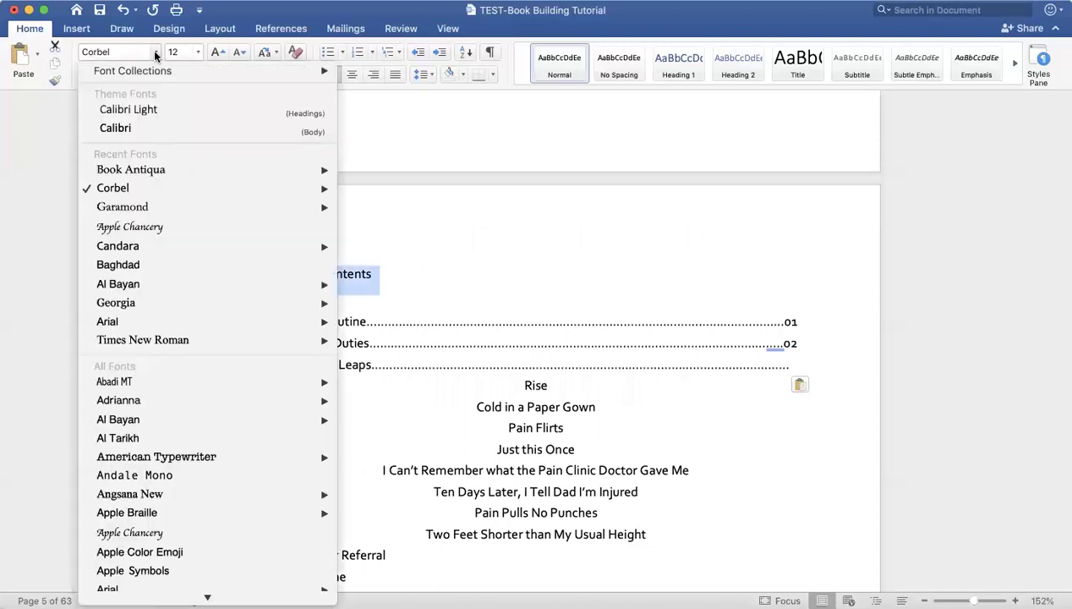
{"action": "left_click", "coordinate": [153, 167]}
{"action": "left_click", "coordinate": [196, 52]}
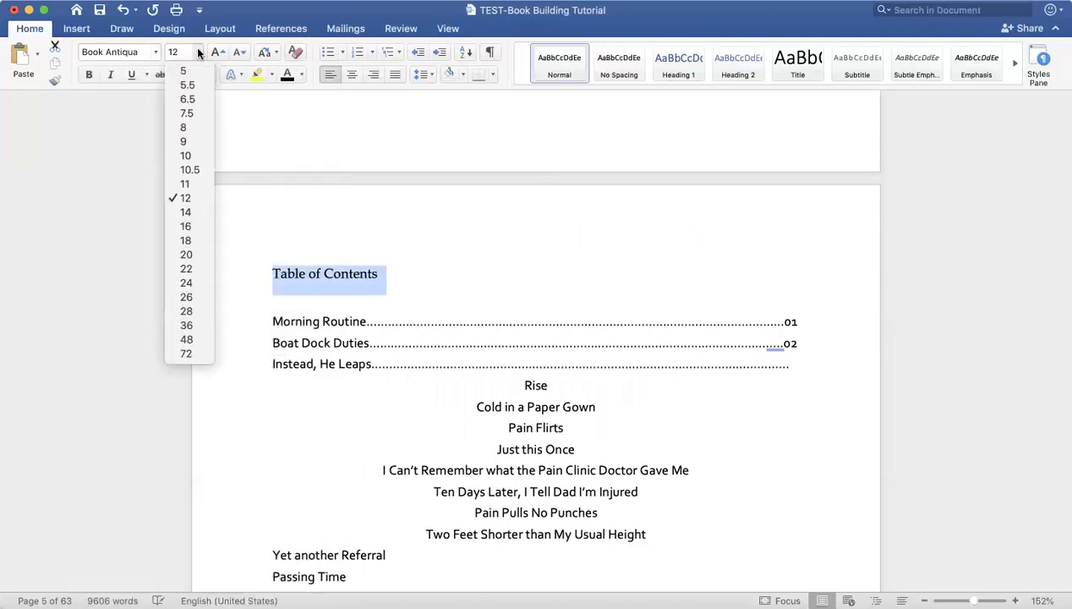
{"action": "left_click", "coordinate": [201, 226]}
{"action": "left_click", "coordinate": [416, 284]}
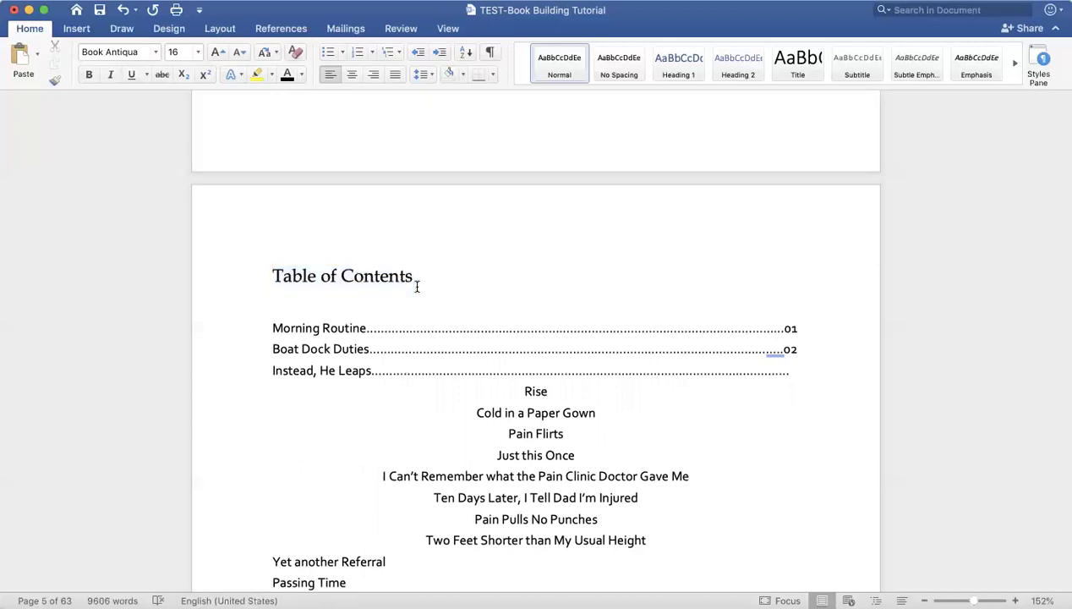
Scroll up through the manuscript to the title page on page 1
{"action": "scroll", "coordinate": [417, 286], "scroll_direction": "up", "scroll_amount": 10}
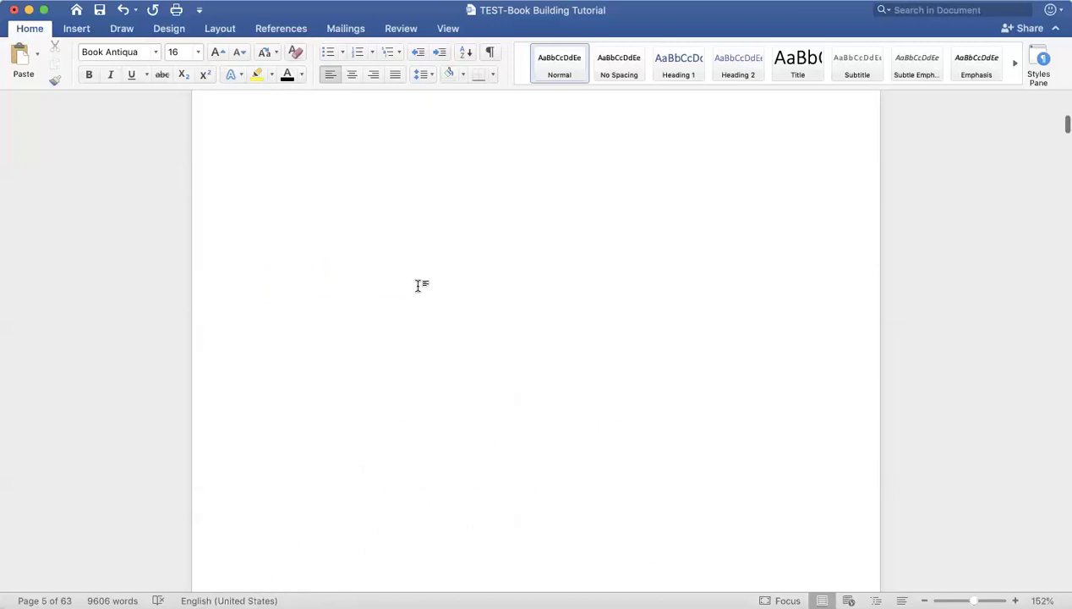
{"action": "scroll", "coordinate": [417, 287], "scroll_direction": "up", "scroll_amount": 6}
{"action": "scroll", "coordinate": [417, 287], "scroll_direction": "down", "scroll_amount": 3}
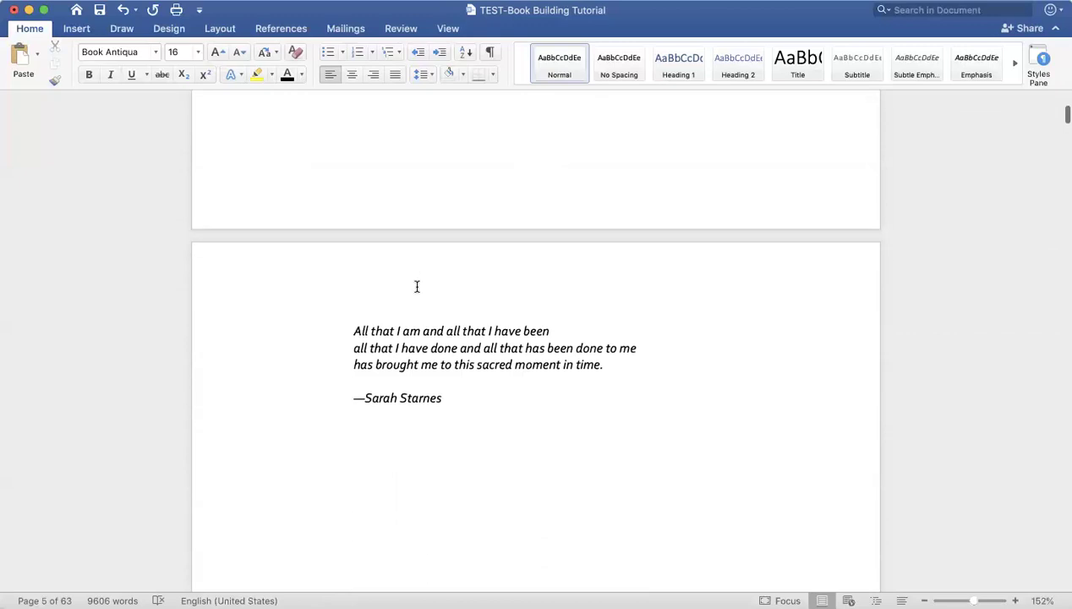
{"action": "scroll", "coordinate": [330, 203], "scroll_direction": "up", "scroll_amount": 10}
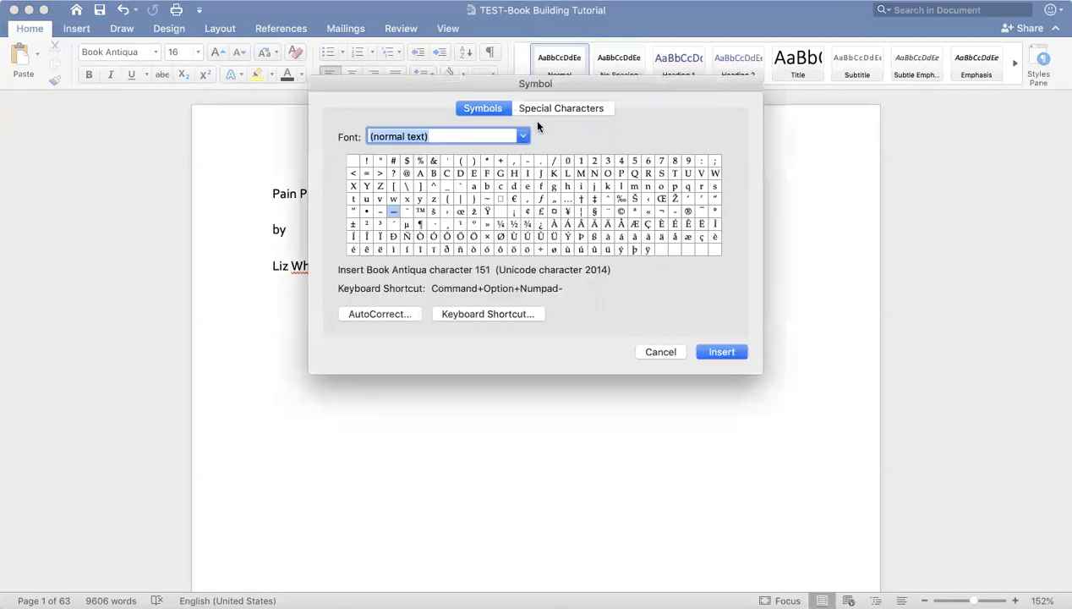
Pick the em dash from the Symbol grid, insert it, and close the dialog
{"action": "left_click", "coordinate": [394, 214]}
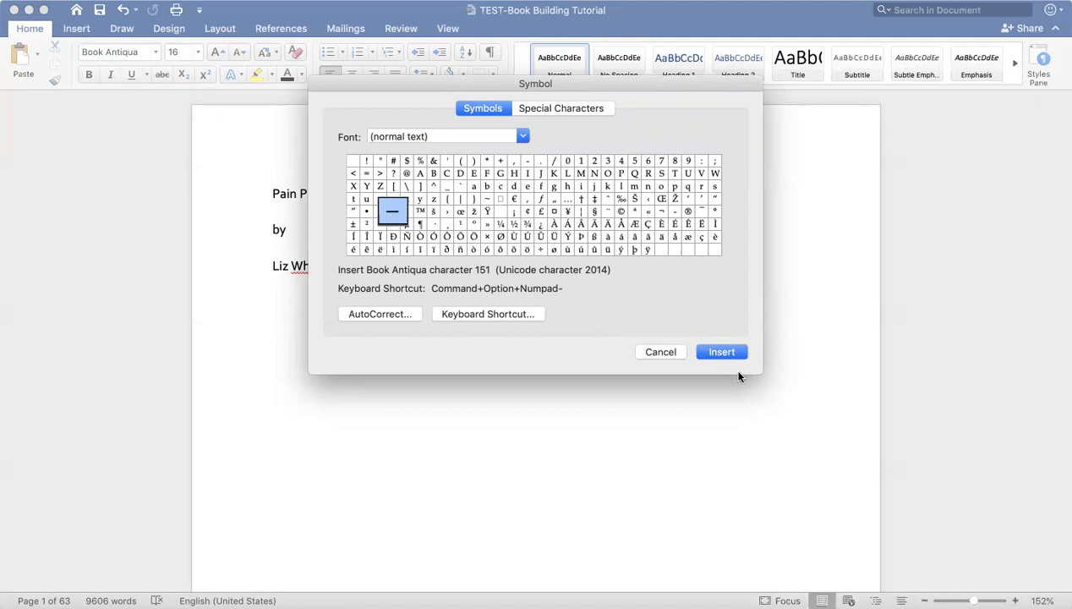
{"action": "left_click", "coordinate": [720, 352]}
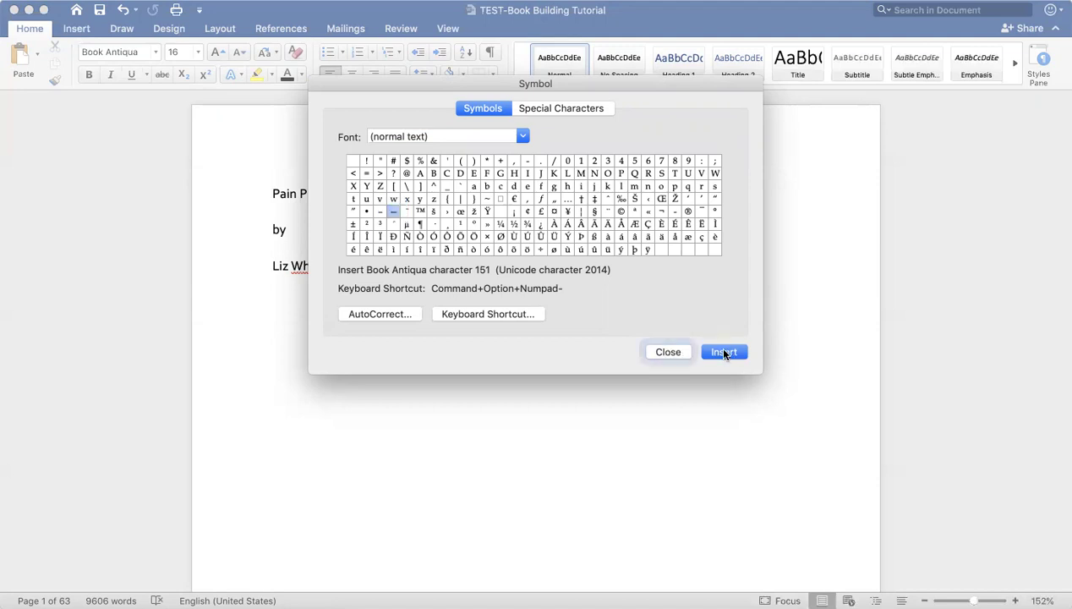
{"action": "left_click", "coordinate": [665, 352]}
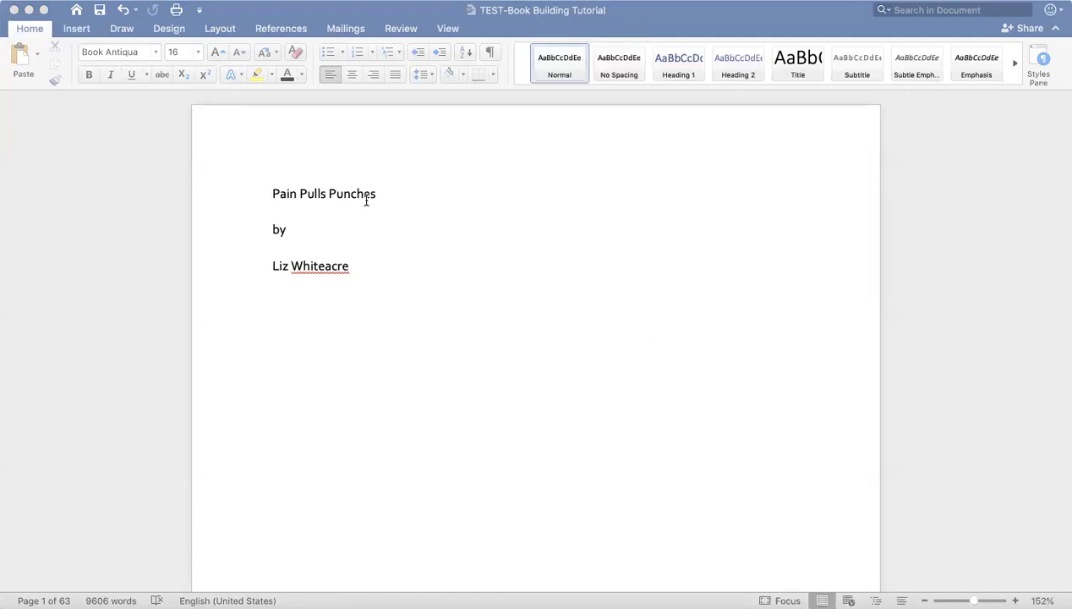